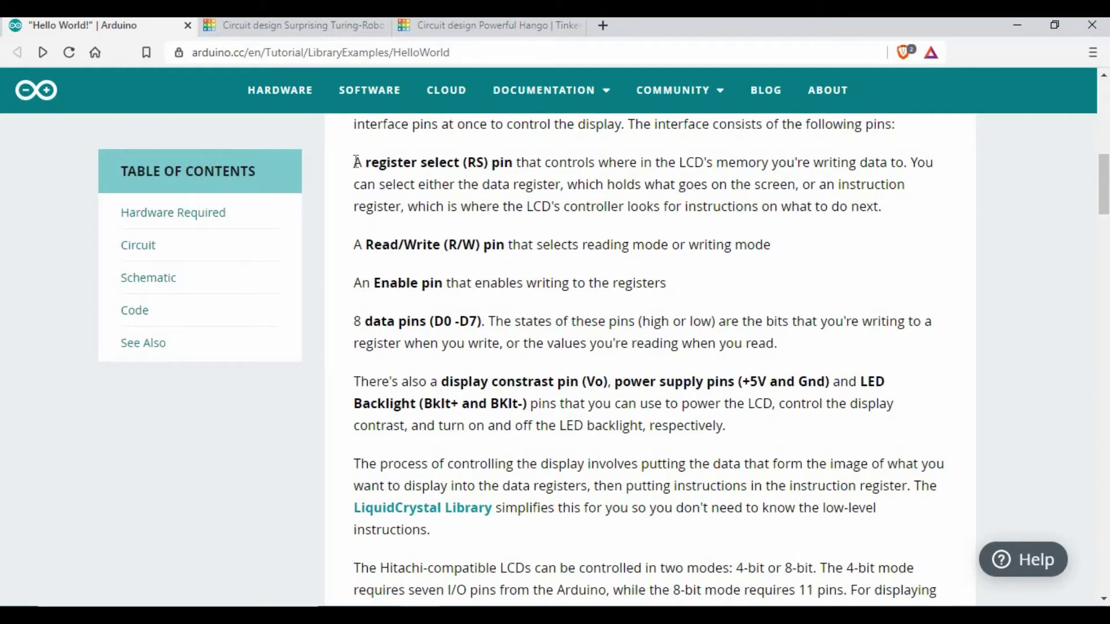
Read the descriptions of the LCD's register select, read/write, enable, data, contrast, power supply and backlight pins.
drag(355, 162, 706, 343)
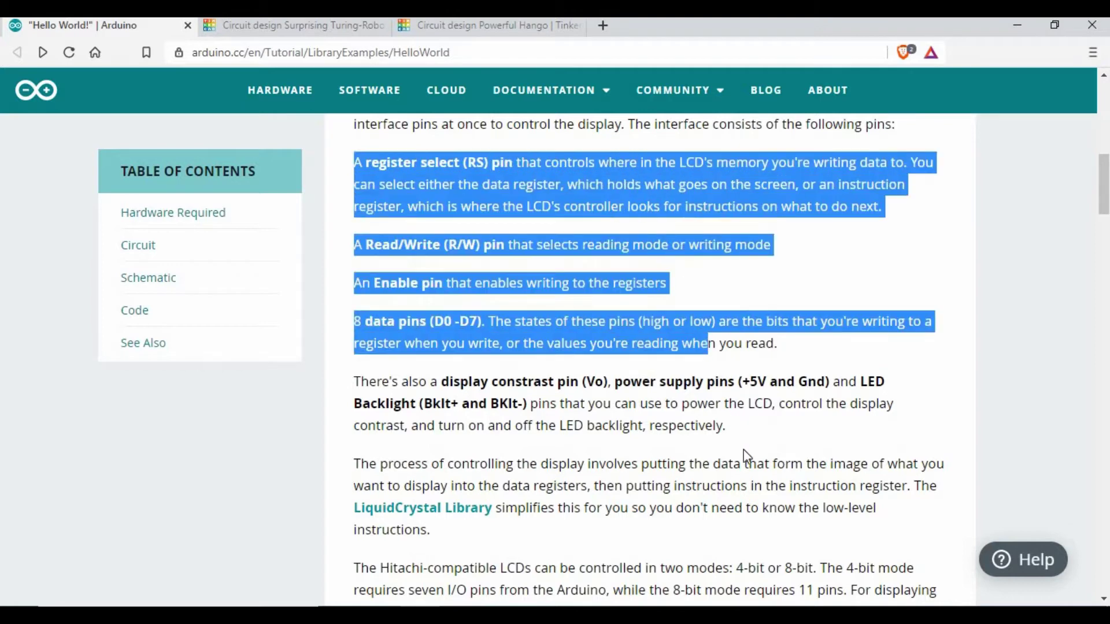
drag(743, 457, 775, 436)
click(407, 154)
double_click(436, 157)
click(749, 184)
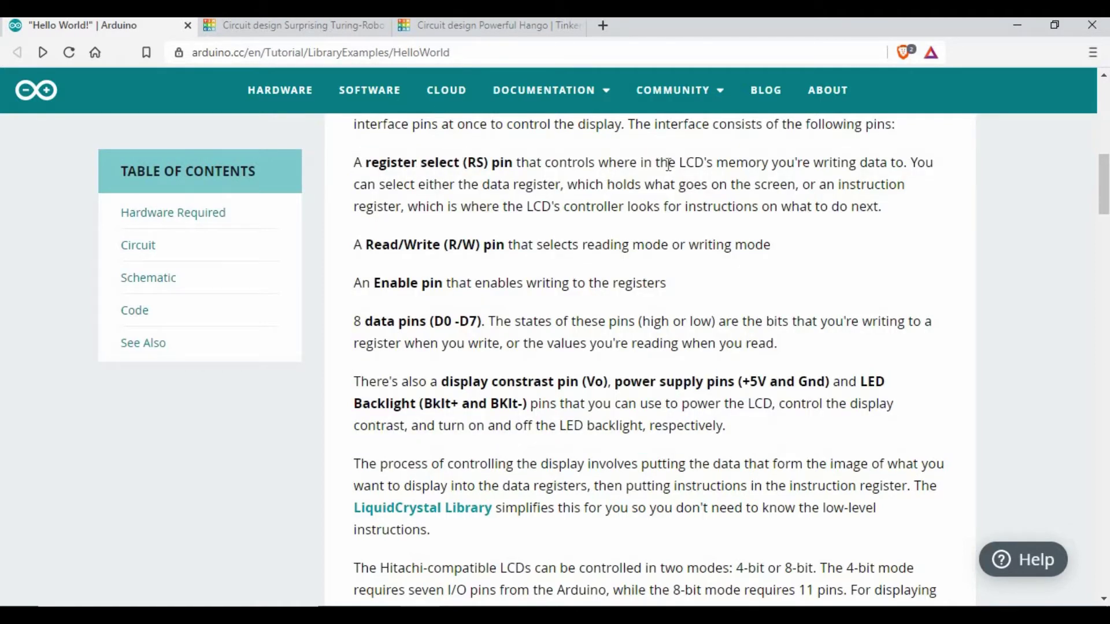
drag(669, 163, 901, 159)
click(901, 159)
drag(576, 250, 479, 243)
click(408, 314)
drag(399, 289, 537, 289)
click(538, 289)
drag(352, 322, 485, 321)
click(628, 298)
drag(454, 382, 528, 404)
click(482, 377)
Switch to the Surprising Turing-Robo circuit in Tinkercad and place a small breadboard with an Arduino Uno R3 beside it.
key(ctrl+Tab)
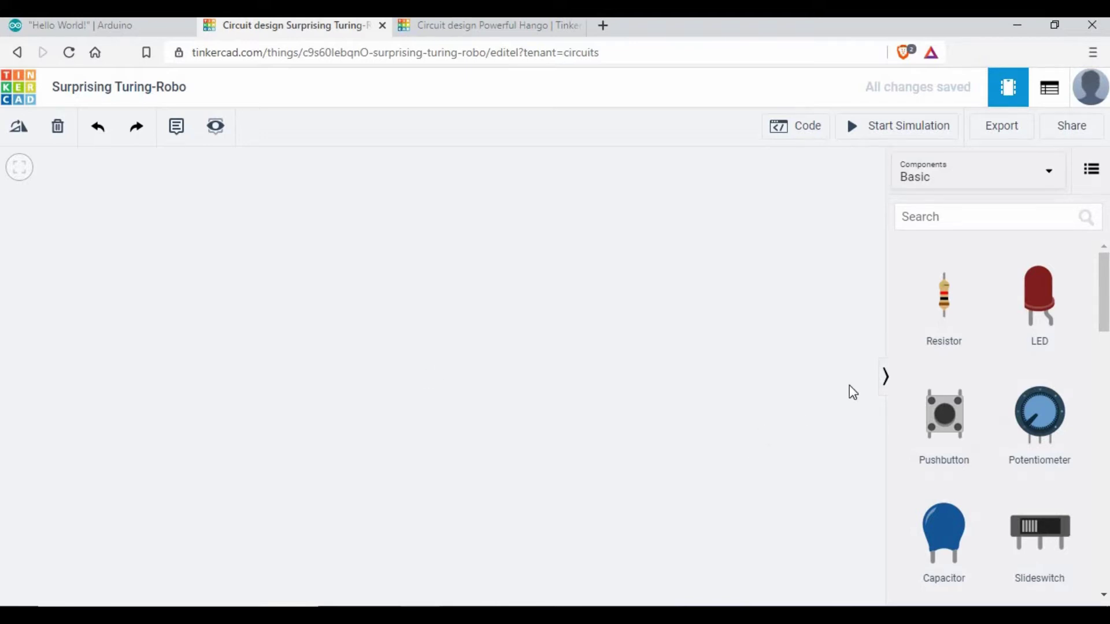
scroll(1008, 516, down, 3)
scroll(1008, 516, down, 1)
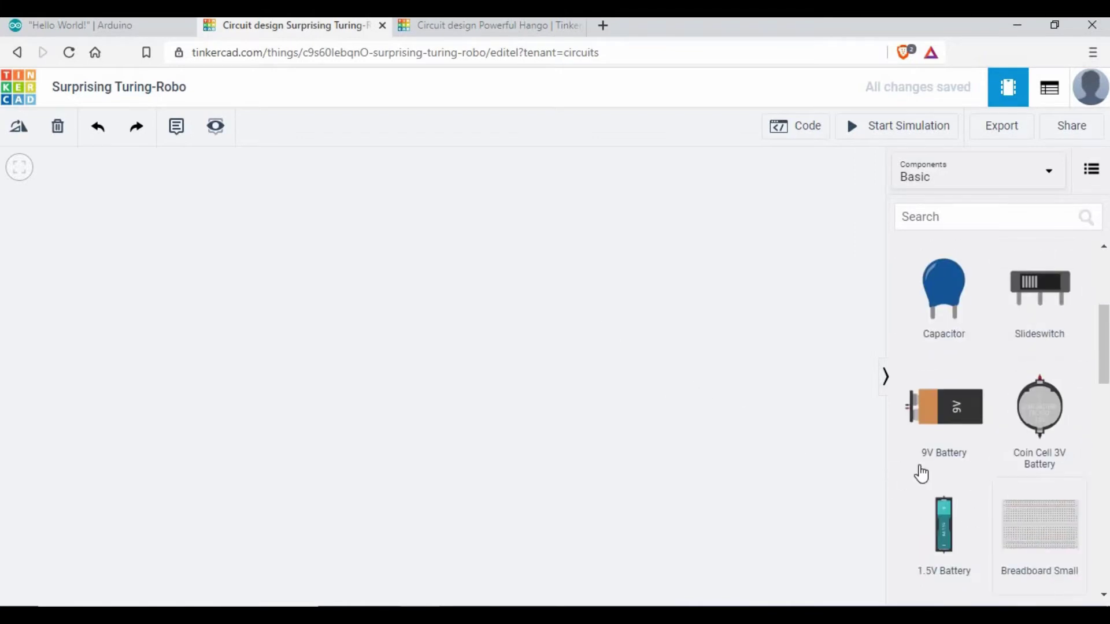
click(967, 512)
scroll(1022, 373, down, 5)
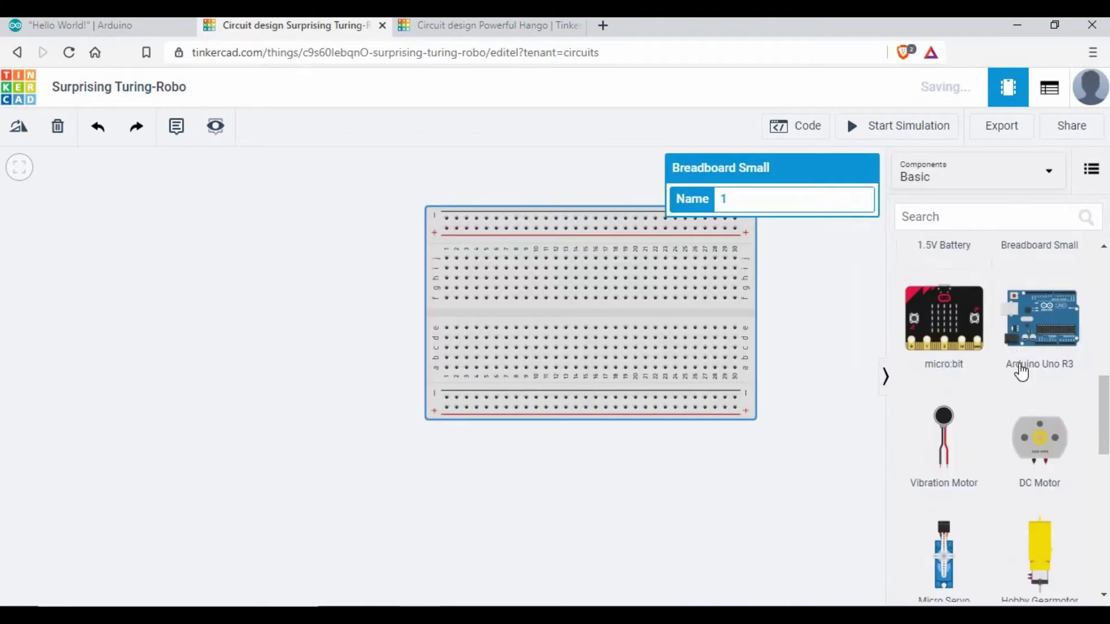
click(151, 428)
scroll(425, 492, down, 2)
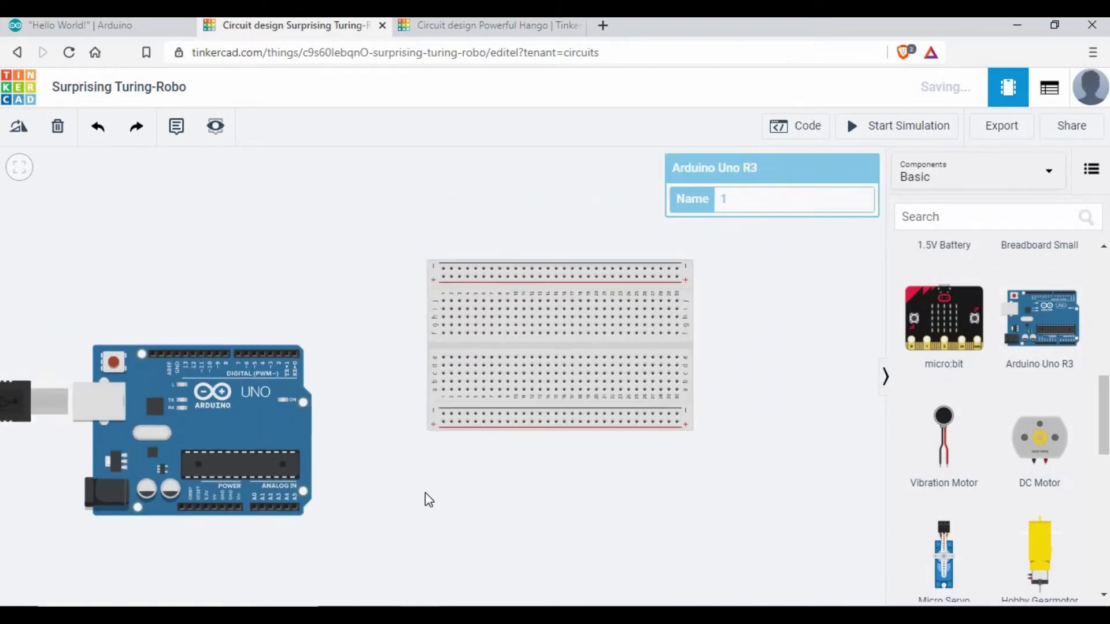
drag(525, 487, 617, 476)
Find the LCD 16 x 2 component by searching for "lcd" and seat it on the breadboard with its GND pin in column 4.
click(938, 219)
text(lcd)
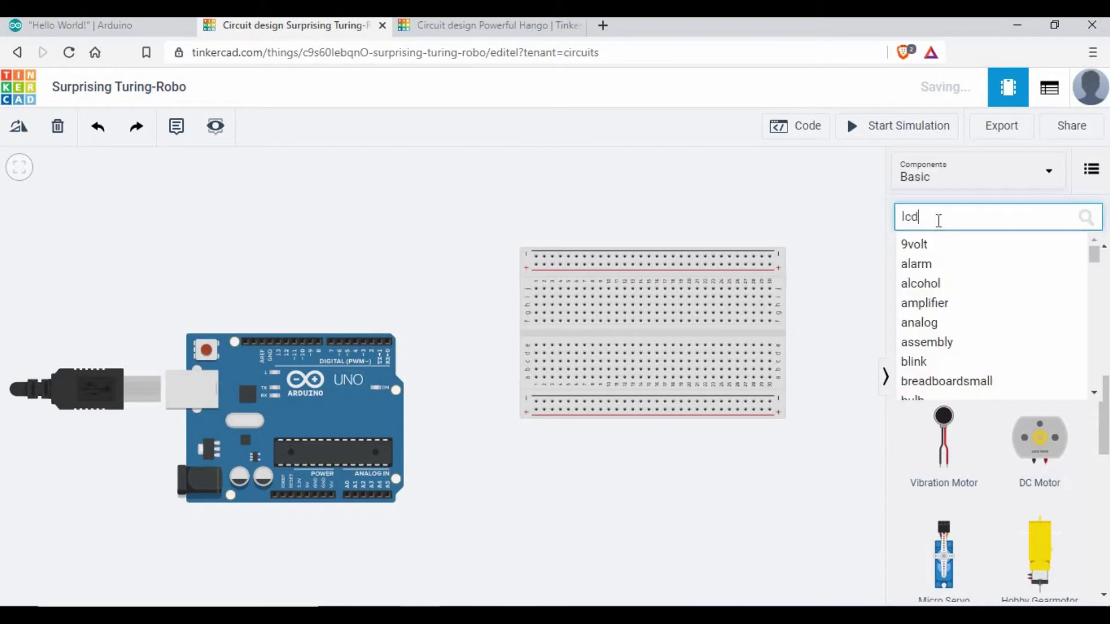
drag(632, 332, 663, 371)
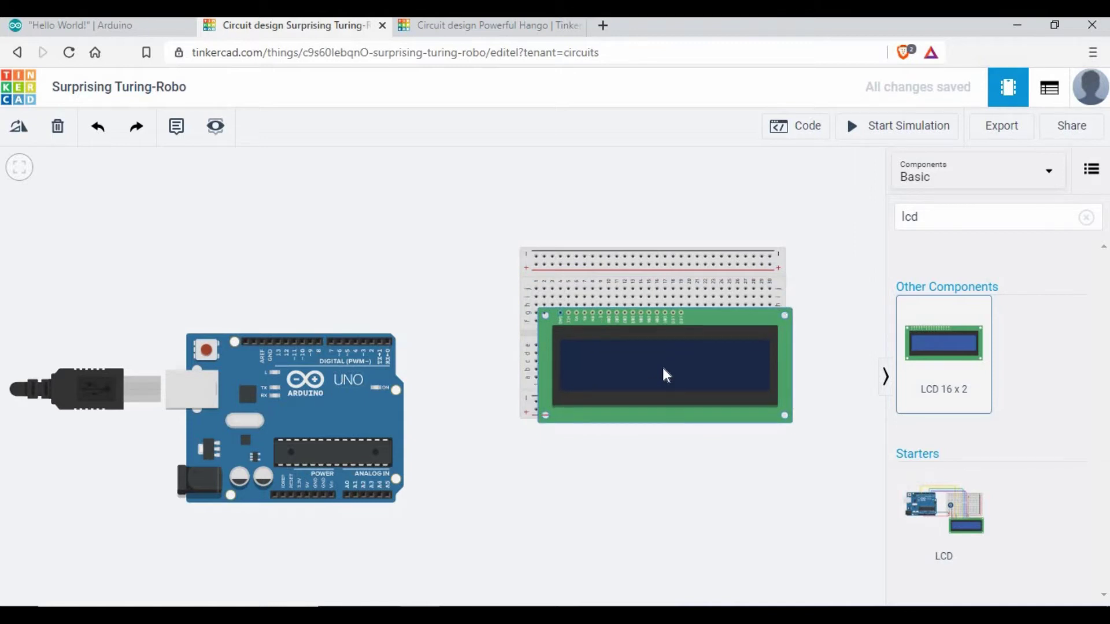
click(668, 348)
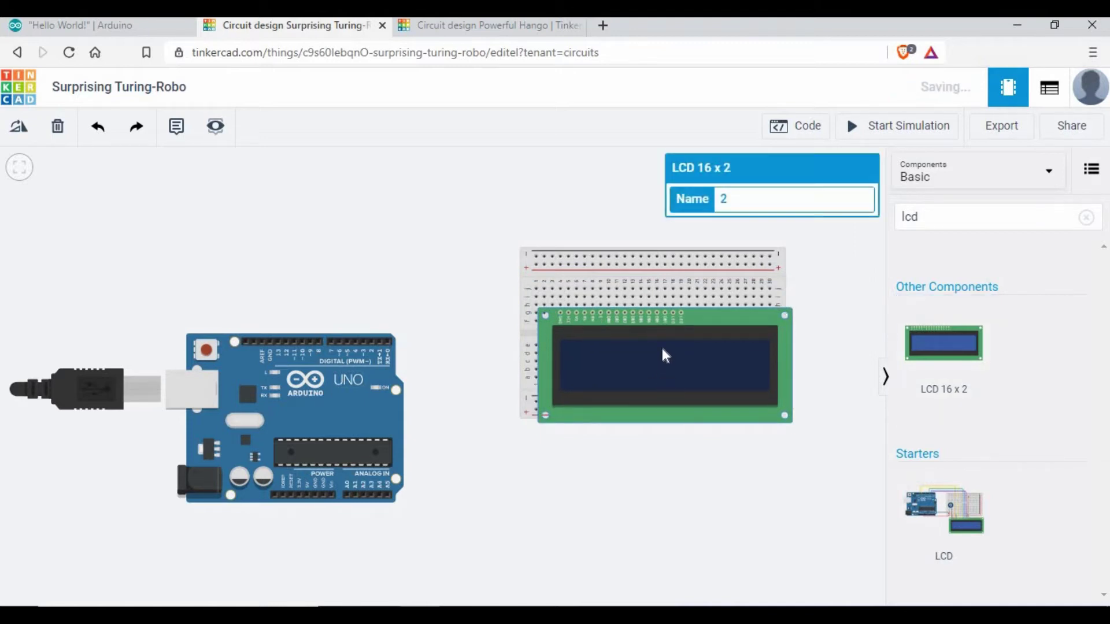
drag(668, 348, 661, 348)
key(ctrl+z)
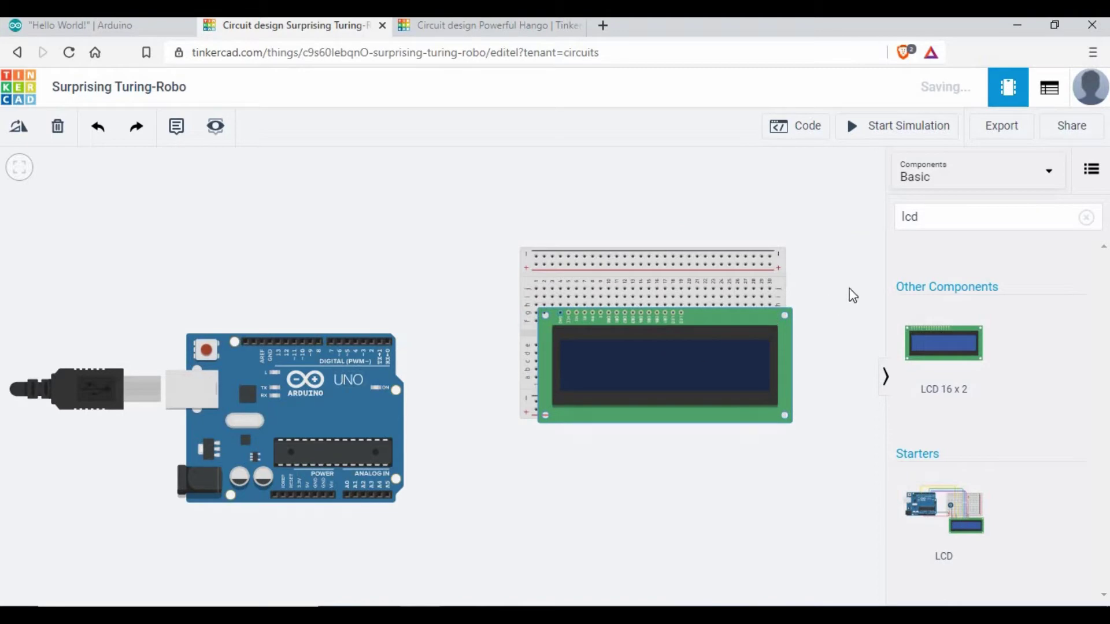
click(841, 335)
Examine the pin labels along the LCD's header on the breadboard.
scroll(841, 334, up, 4)
scroll(708, 347, up, 3)
scroll(581, 485, down, 3)
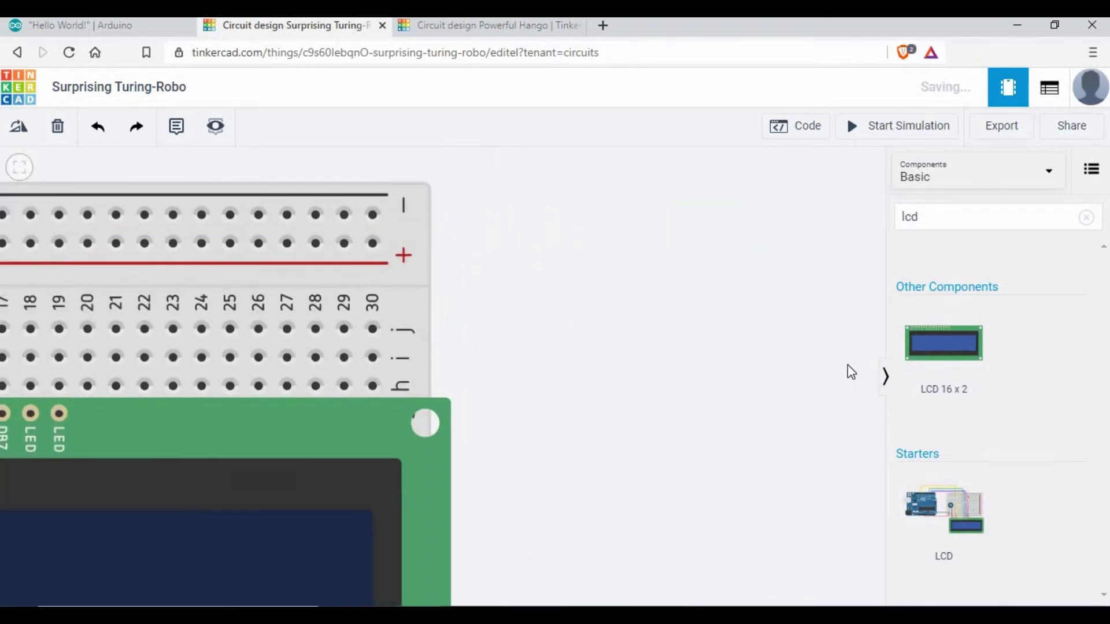
scroll(847, 365, up, 3)
scroll(779, 252, down, 2)
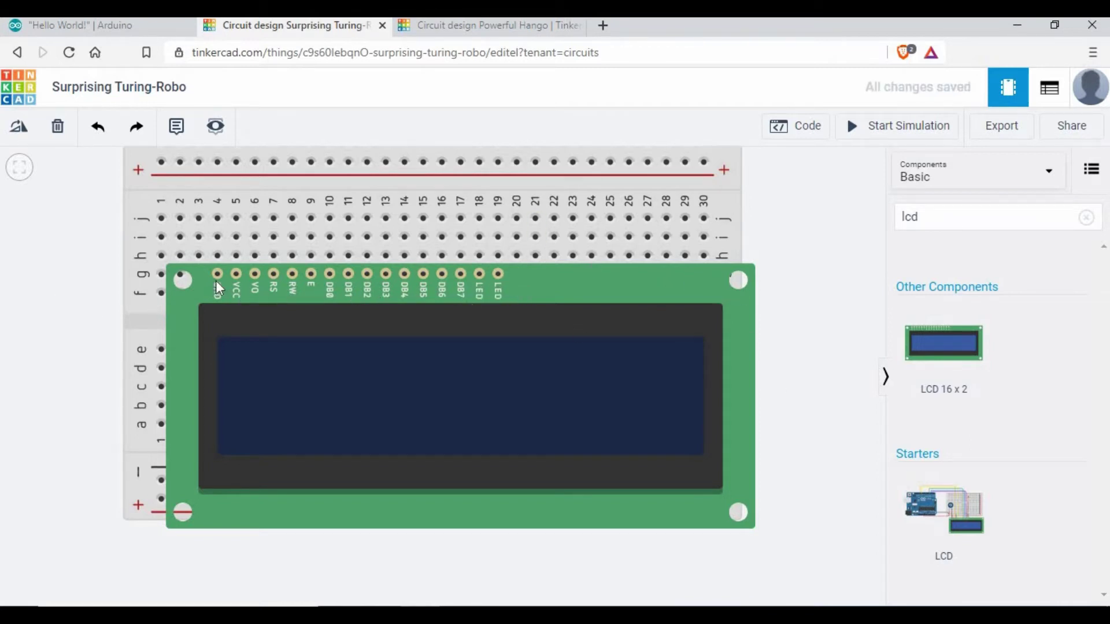
scroll(835, 298, down, 1)
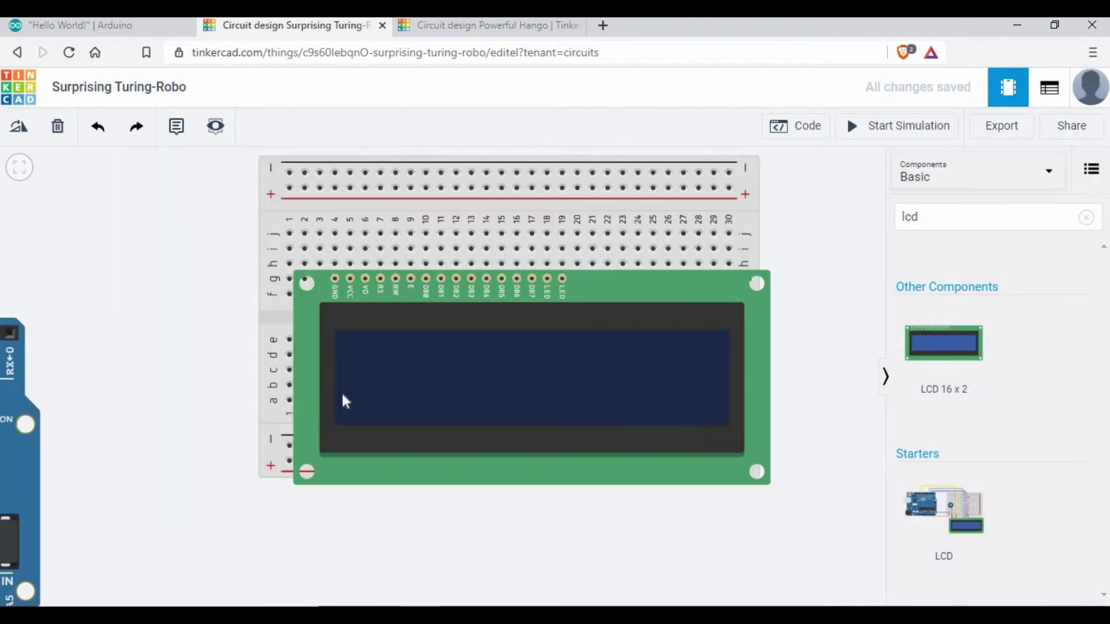
scroll(186, 362, down, 2)
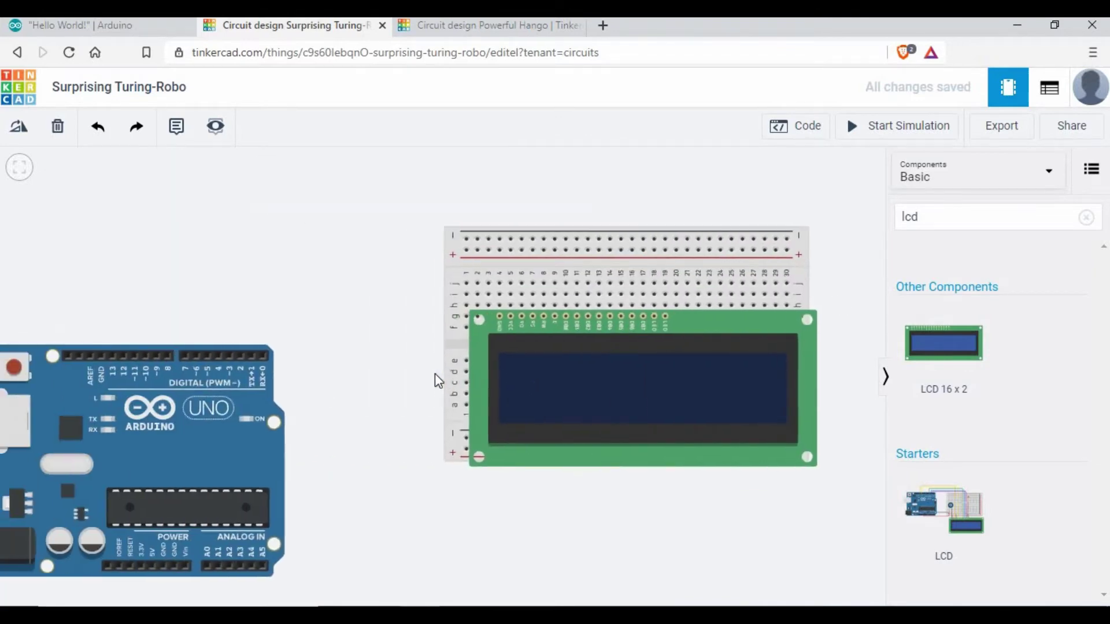
Wire the Arduino's GND pin to the breadboard's upper negative rail, routing around the board, and colour the wire black.
drag(497, 485, 489, 435)
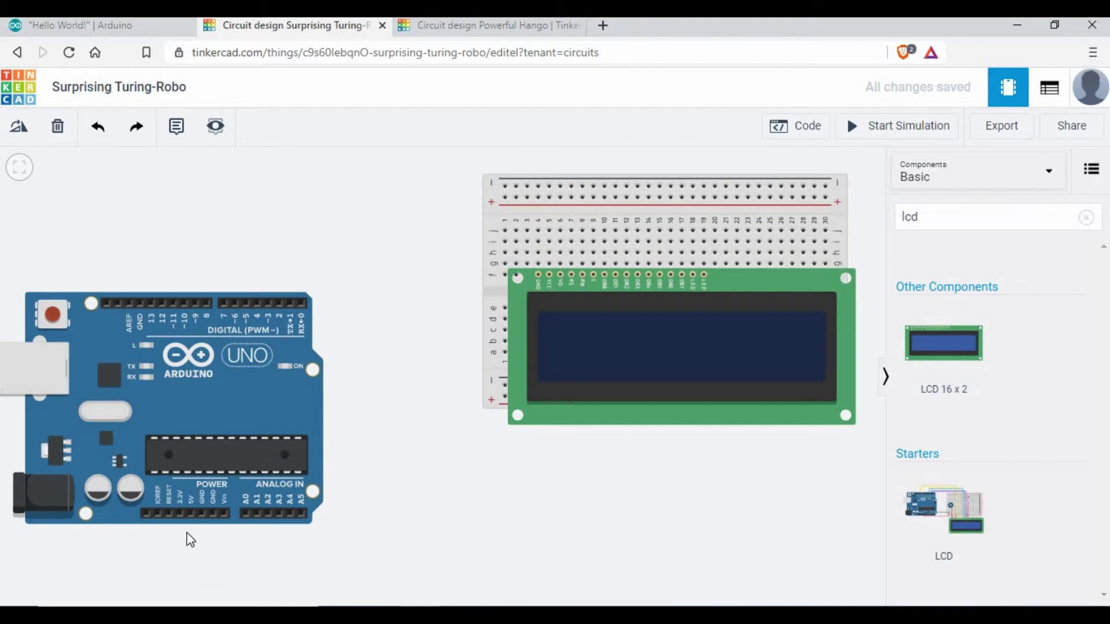
click(201, 520)
click(202, 541)
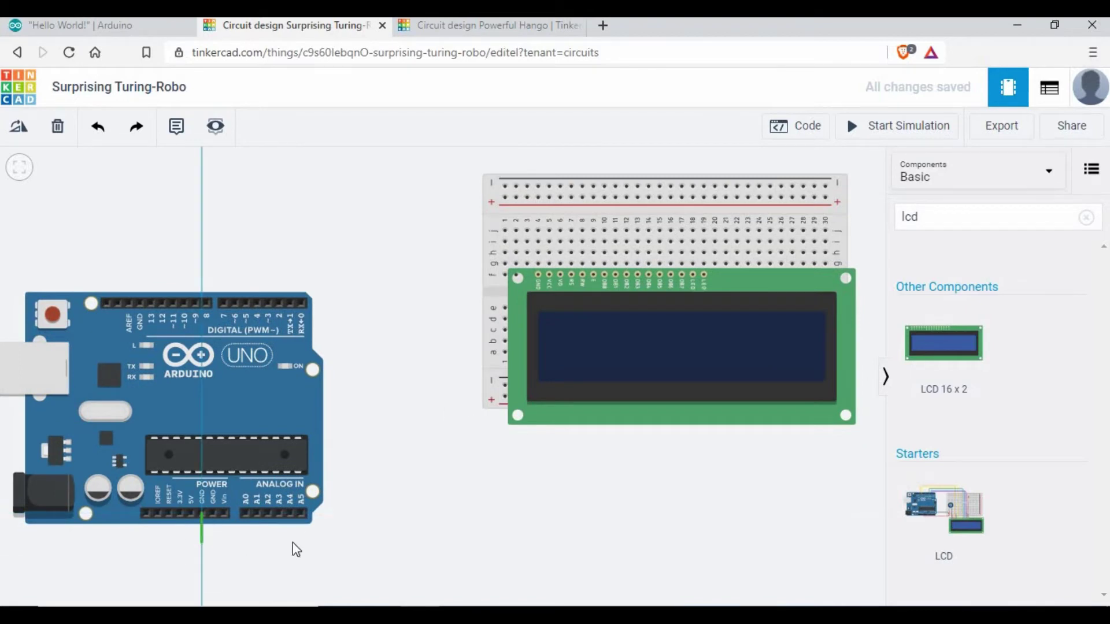
click(359, 541)
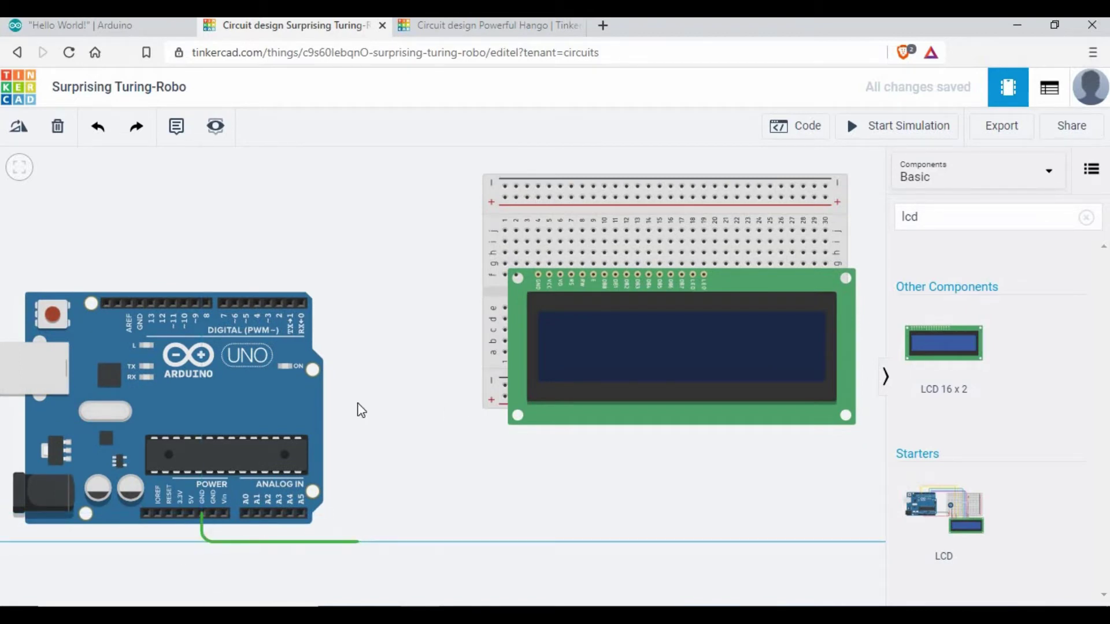
click(359, 189)
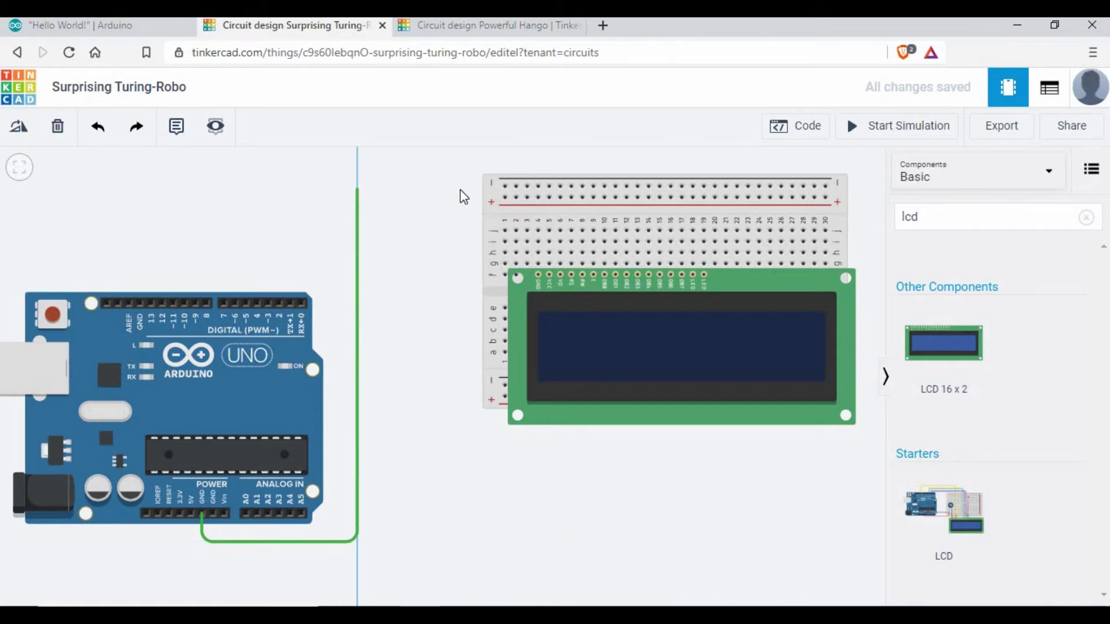
click(504, 186)
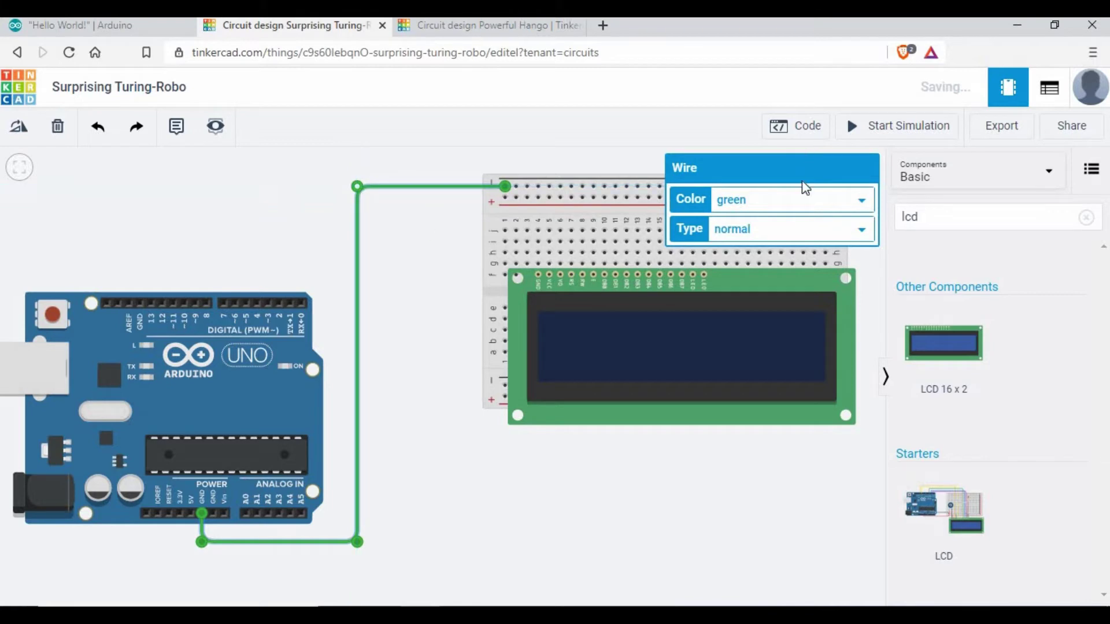
click(791, 205)
click(734, 218)
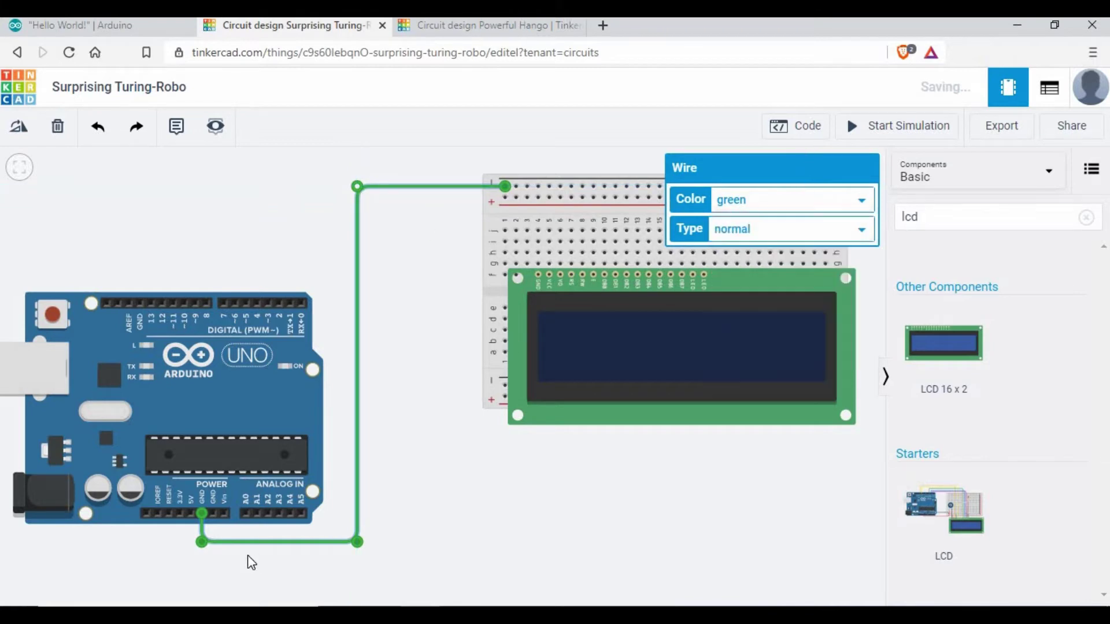
Wire the Arduino's 5V pin to the breadboard's upper positive rail alongside the ground wire, and colour it red.
click(189, 512)
click(191, 550)
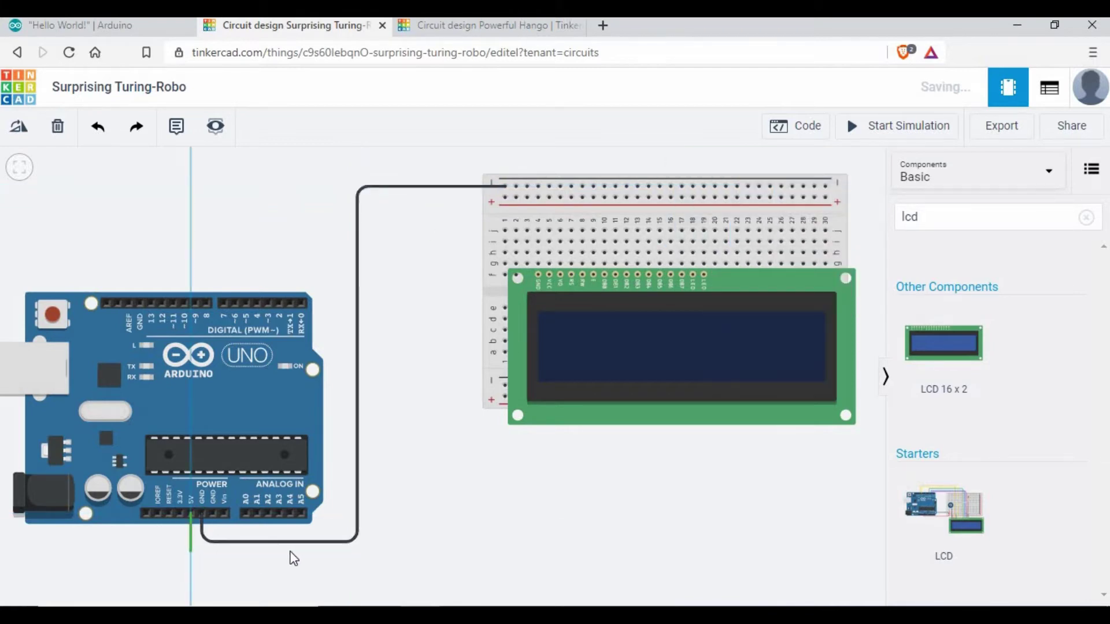
click(362, 549)
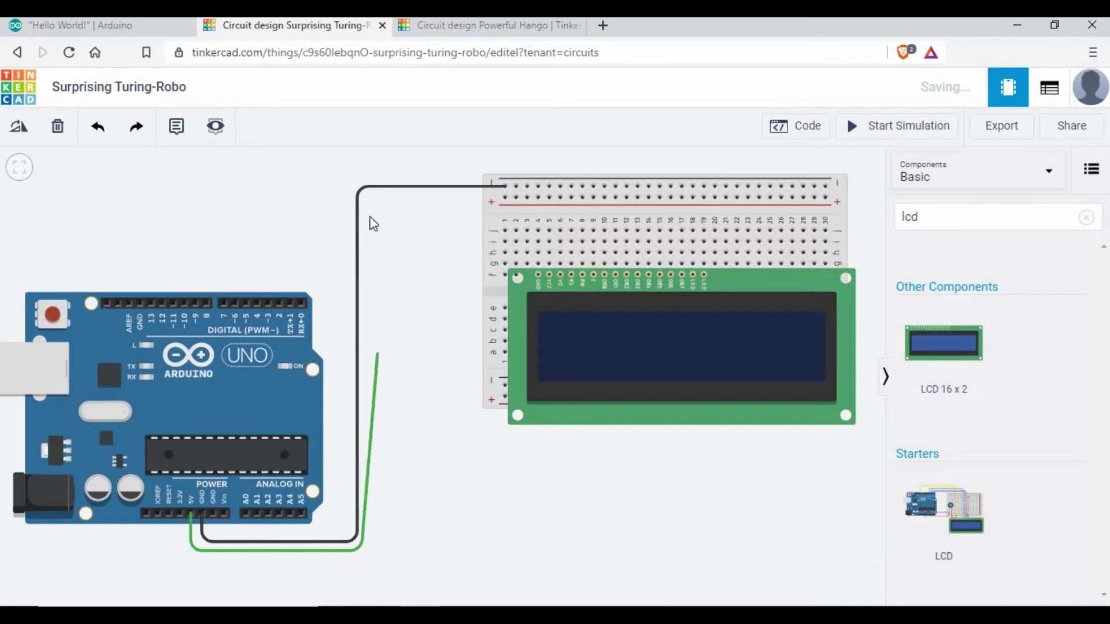
click(365, 199)
click(503, 197)
click(503, 196)
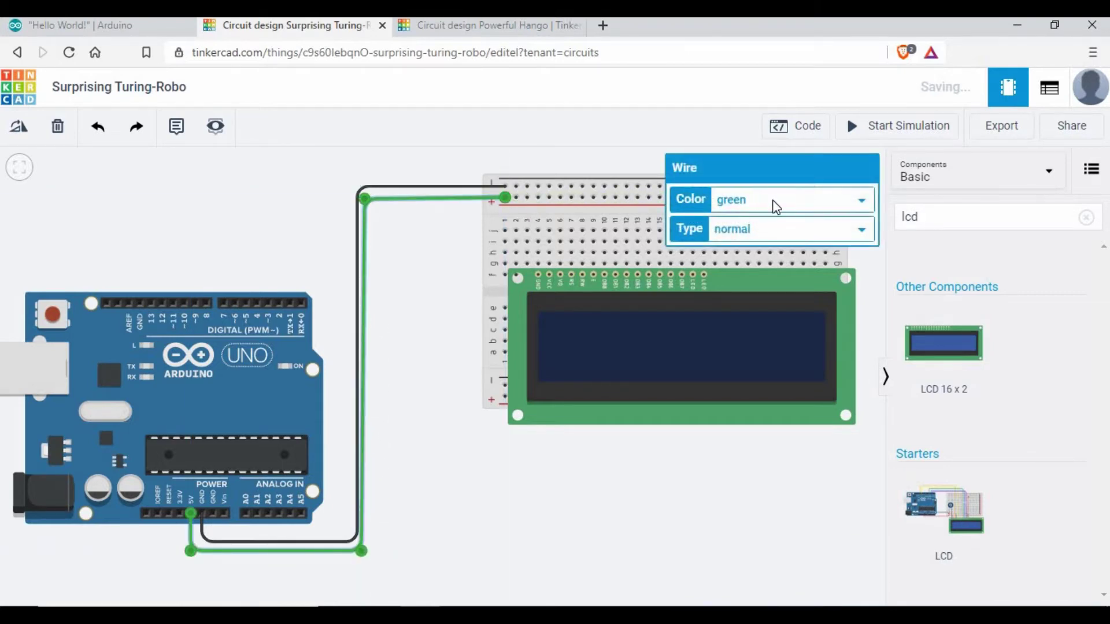
click(765, 210)
click(726, 238)
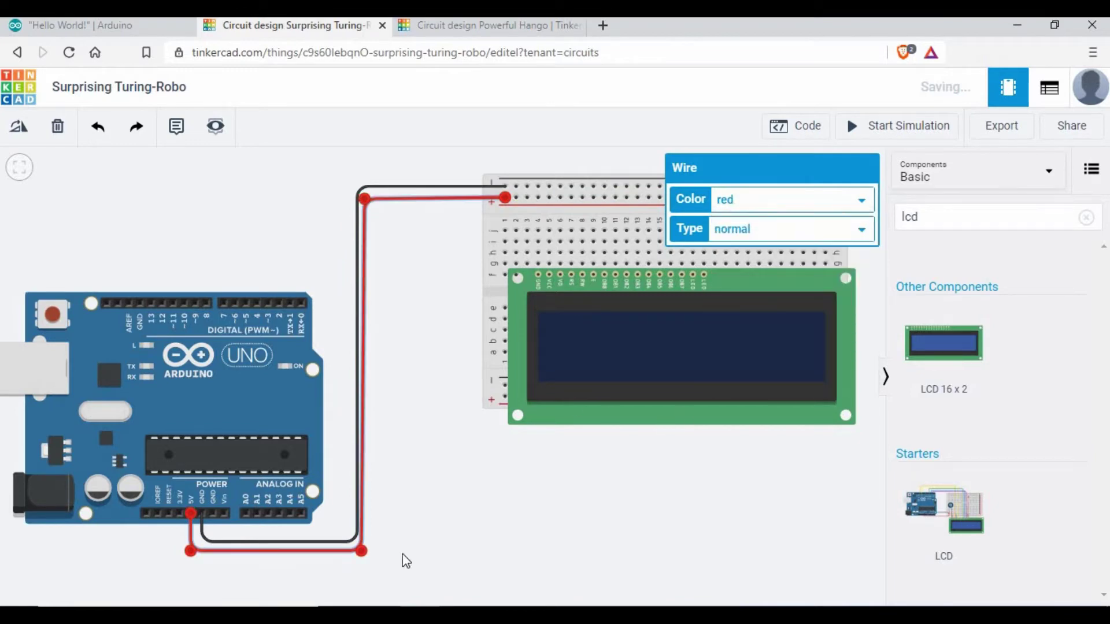
click(418, 330)
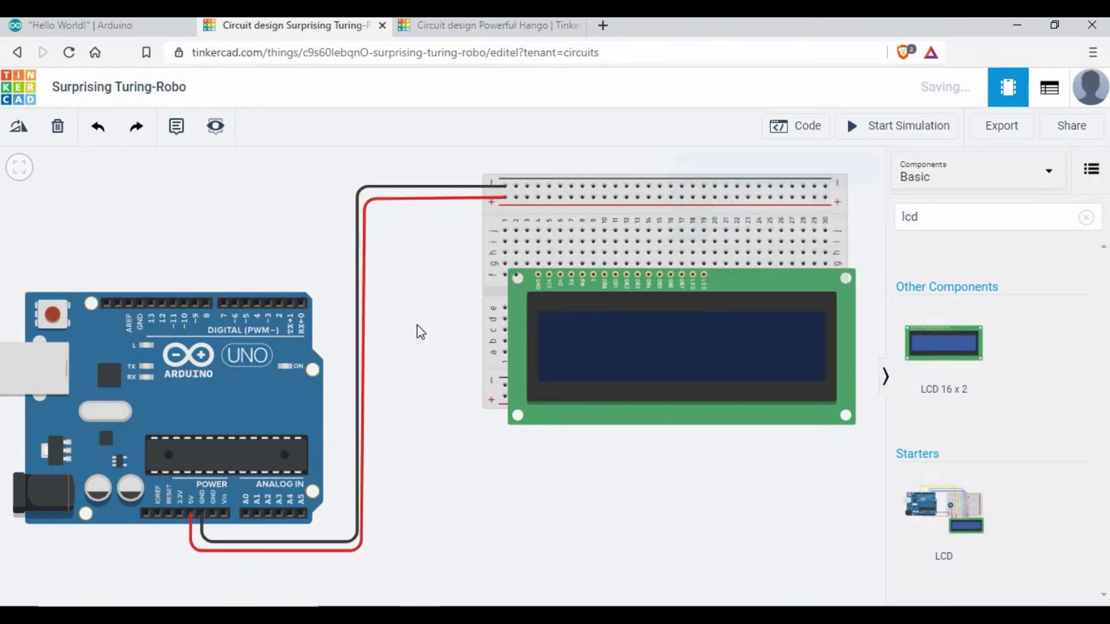
click(506, 186)
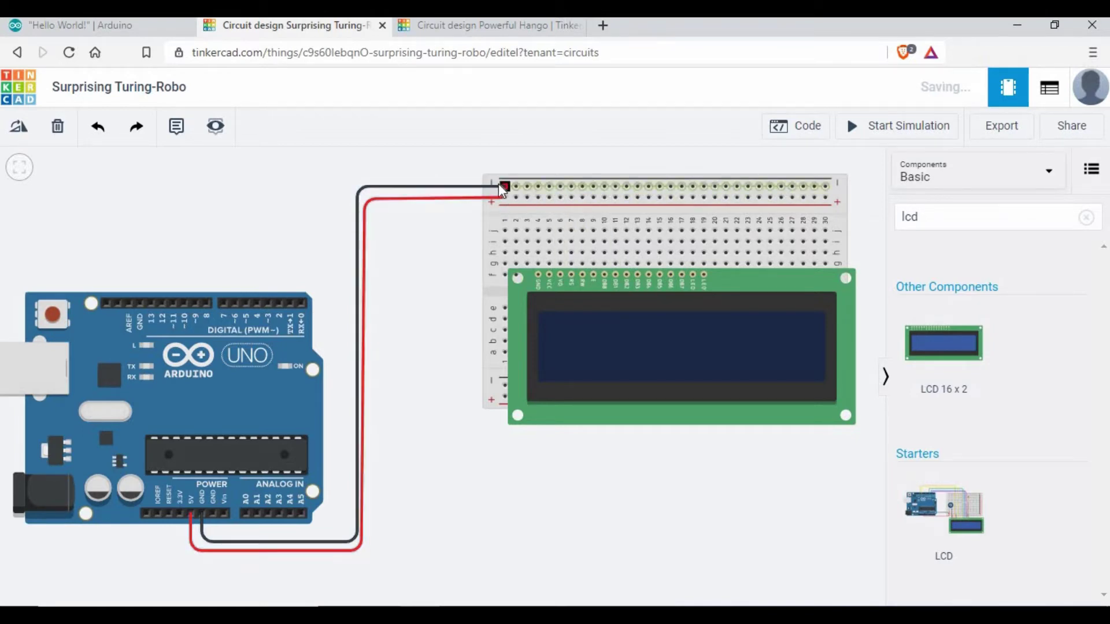
drag(502, 199, 516, 198)
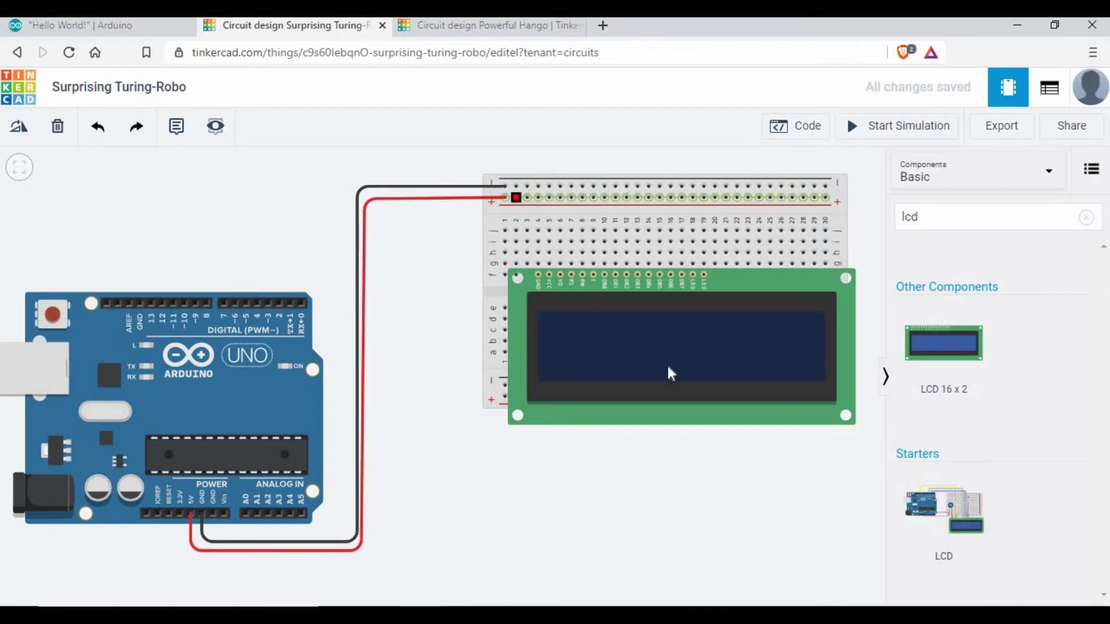
scroll(543, 281, up, 3)
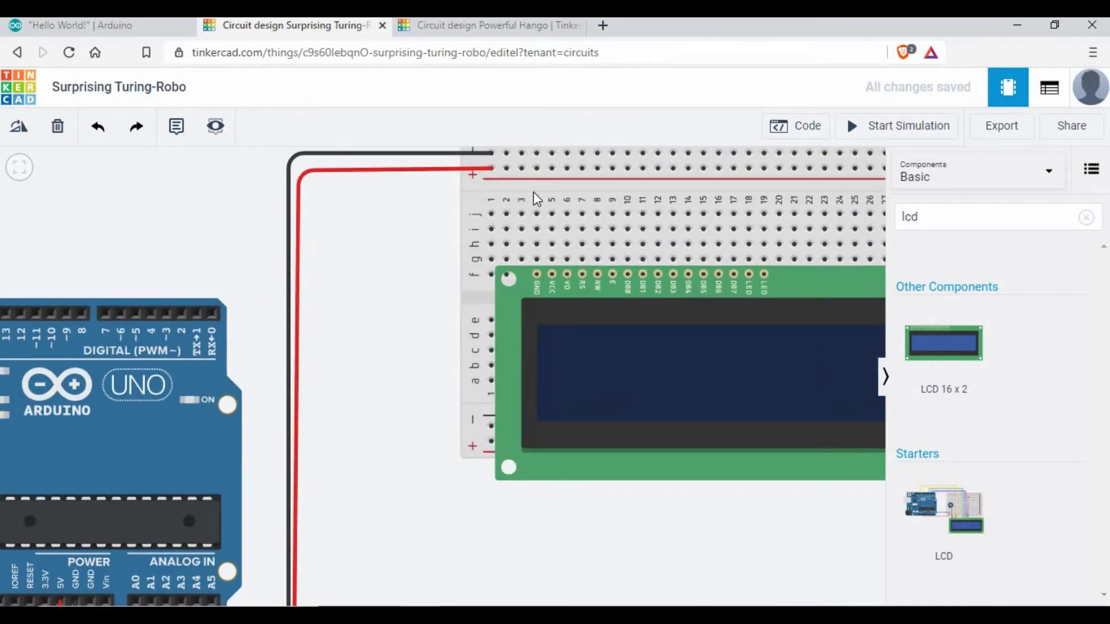
click(552, 244)
scroll(403, 276, down, 2)
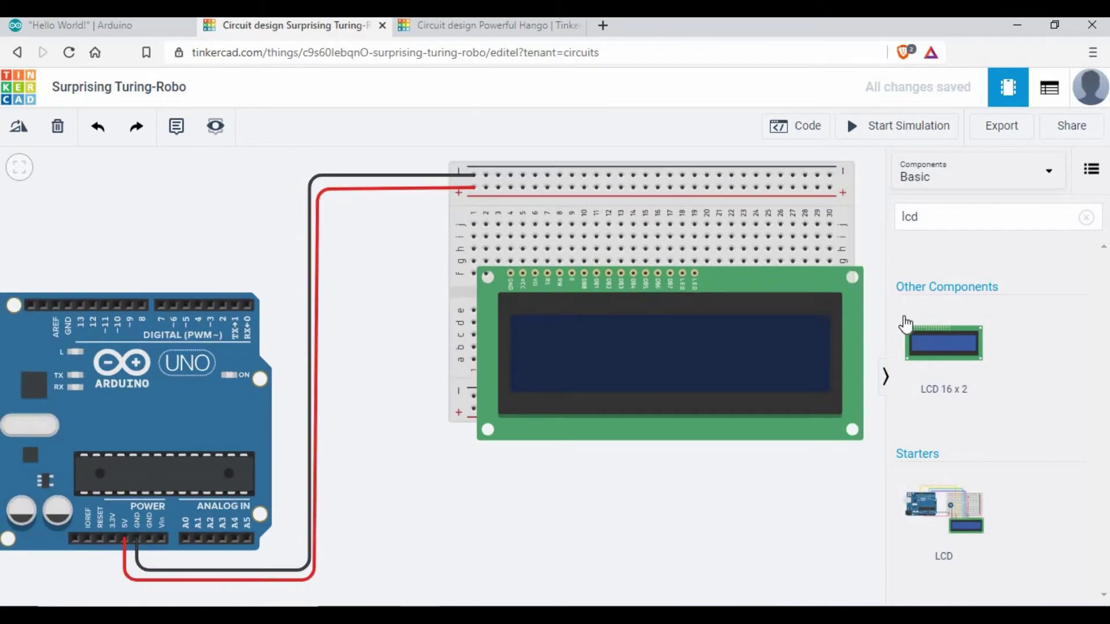
Search the components for "poten" and place a potentiometer in the space between the Arduino and the breadboard.
click(1092, 217)
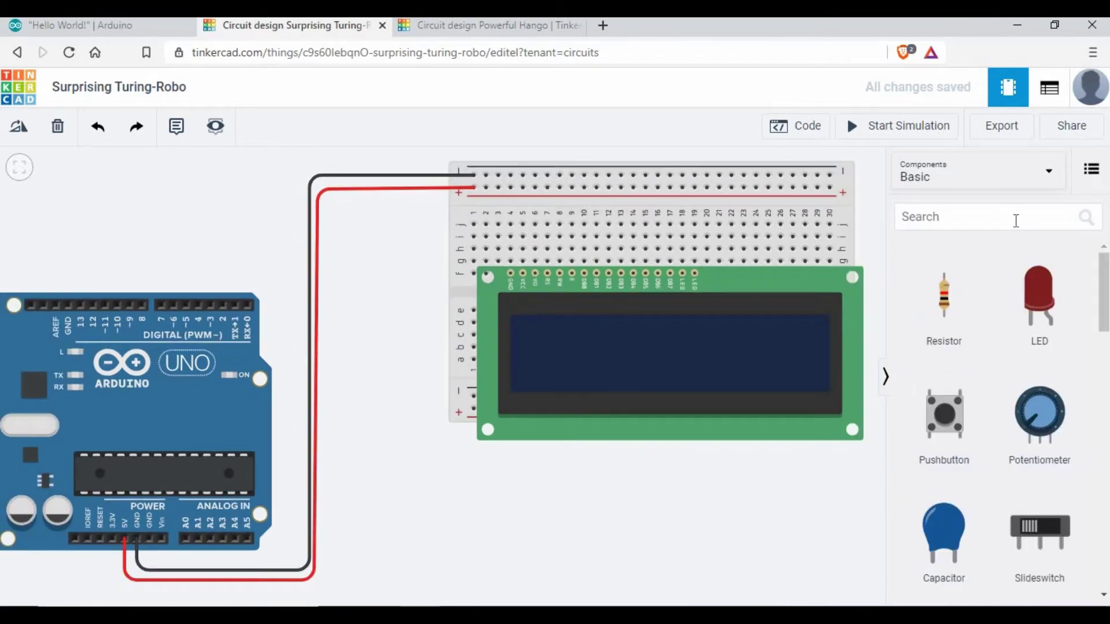
click(1016, 220)
text(poten)
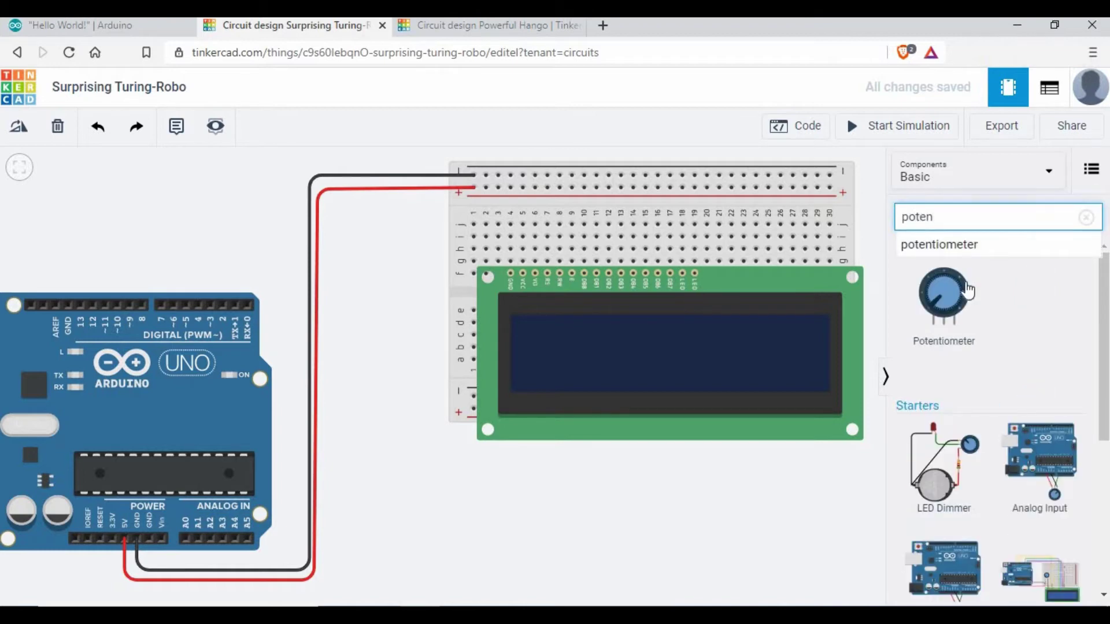
drag(968, 291, 370, 288)
click(381, 391)
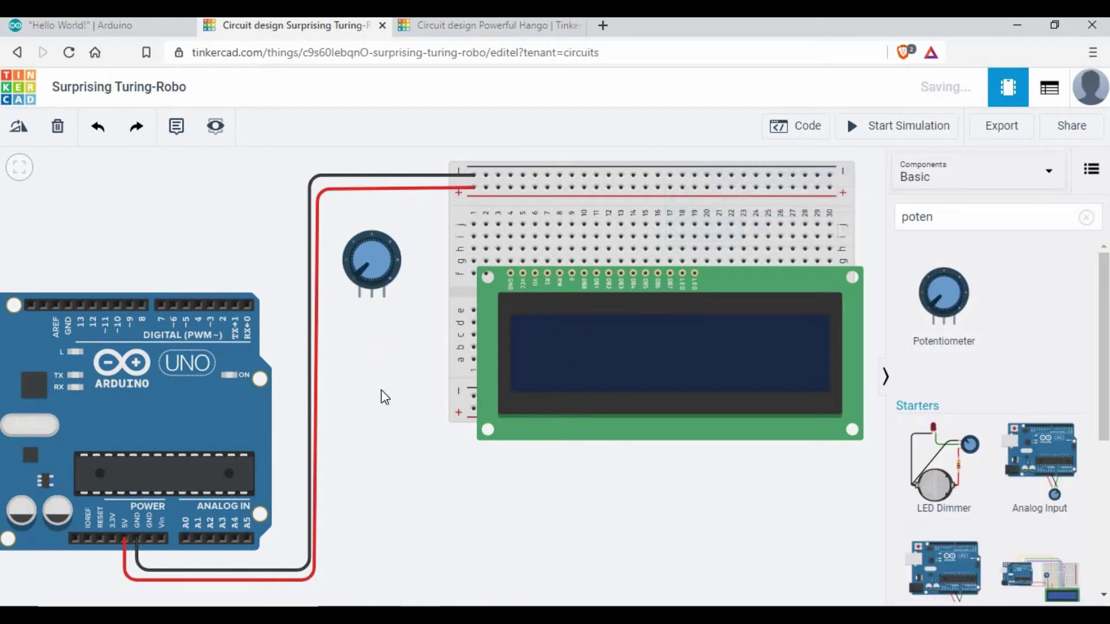
Wire the LCD's GND pin to row g of breadboard column 4 and colour the wire black.
scroll(380, 391, down, 1)
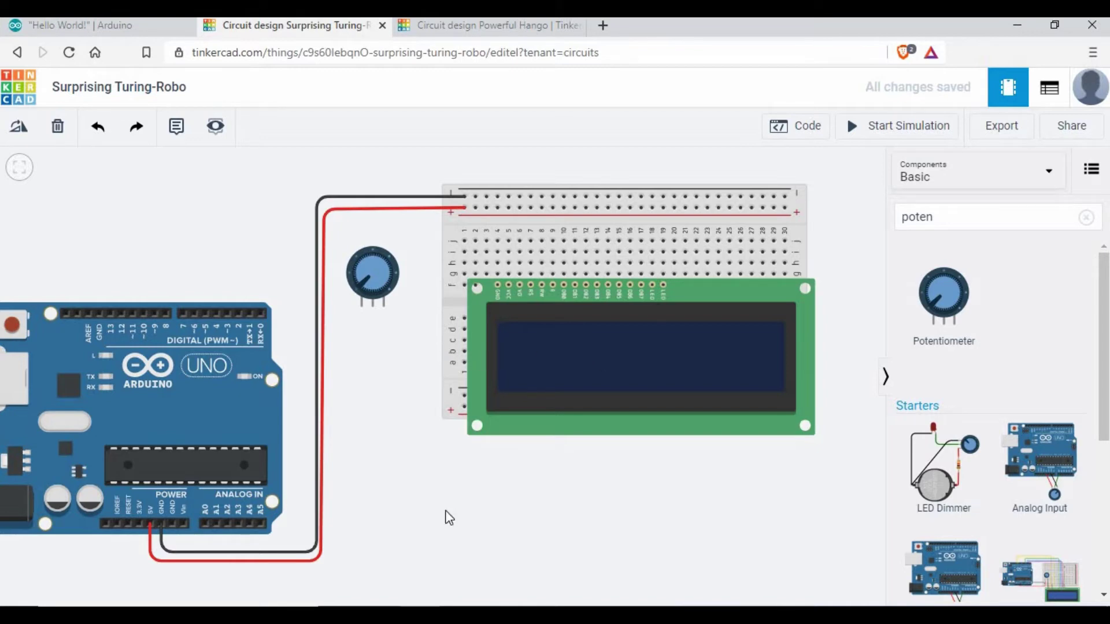
scroll(511, 286, up, 3)
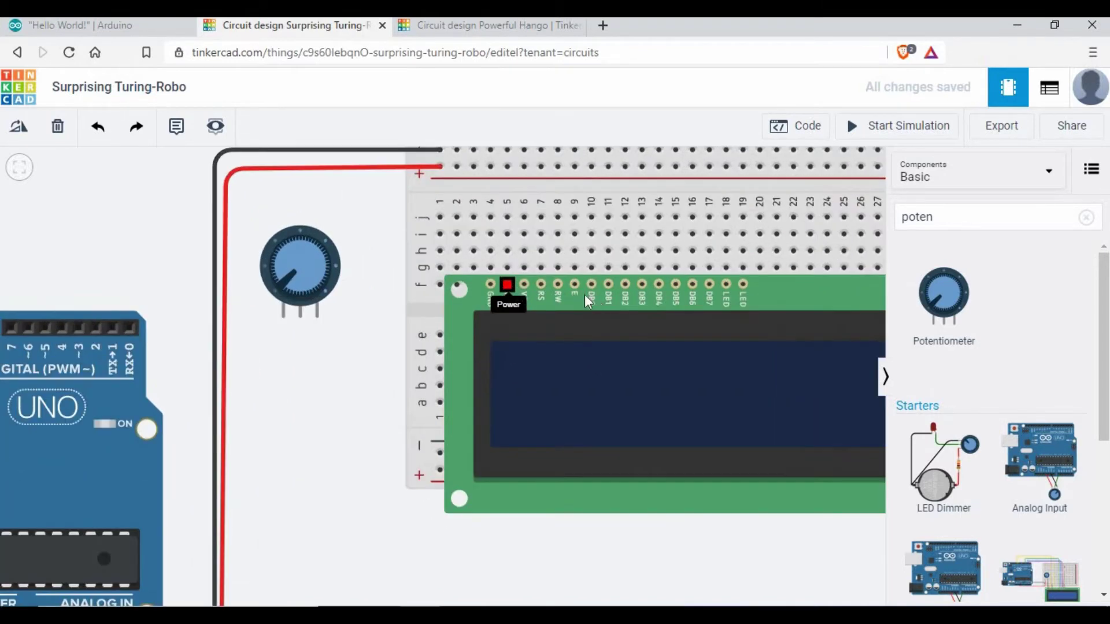
click(488, 284)
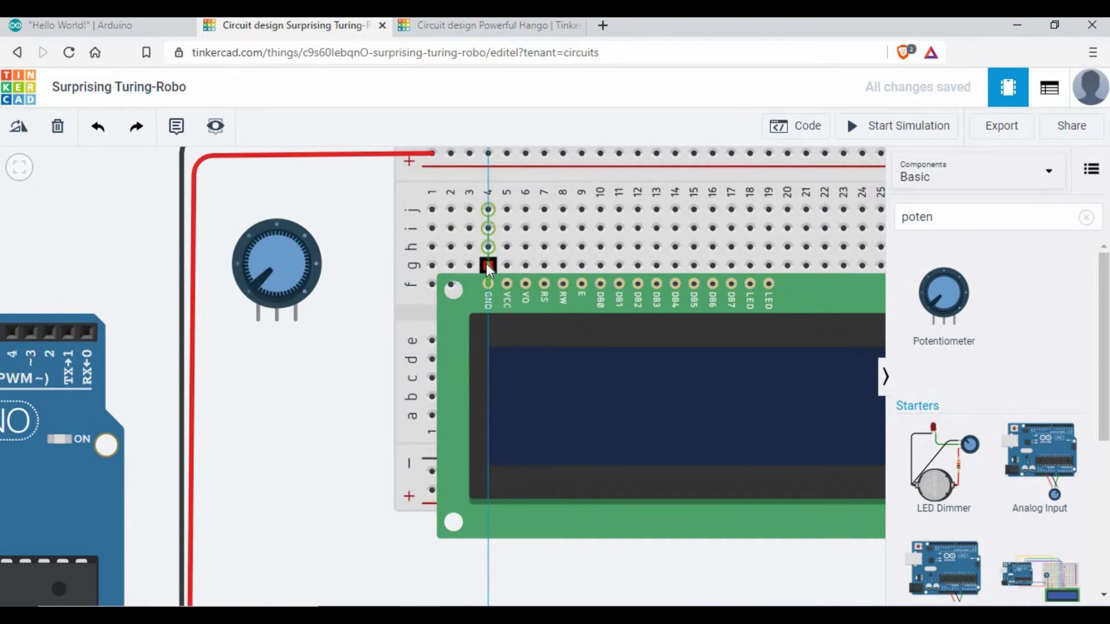
click(488, 265)
click(791, 201)
click(777, 215)
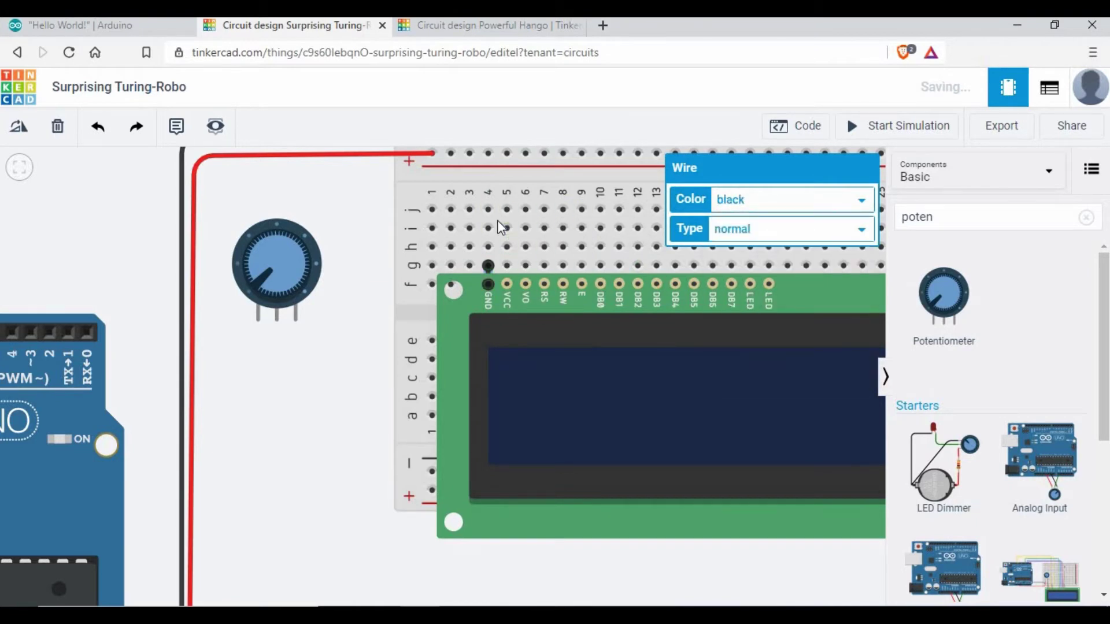
Wire row j of breadboard column 4 to the upper negative rail and colour the wire black.
scroll(500, 226, down, 2)
click(488, 211)
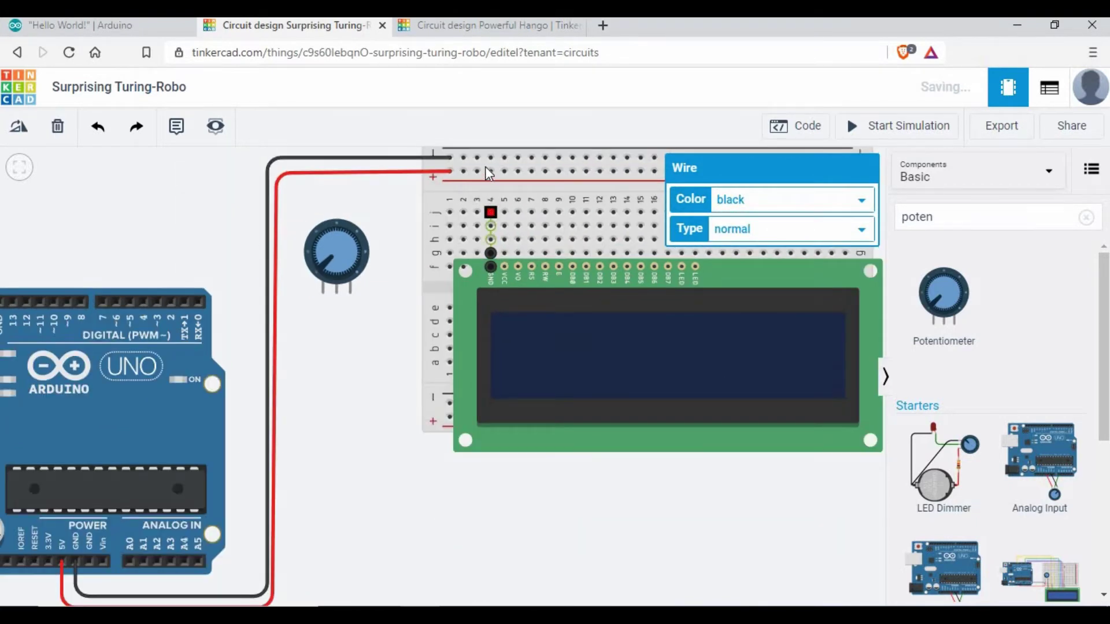
click(490, 157)
click(770, 198)
click(756, 218)
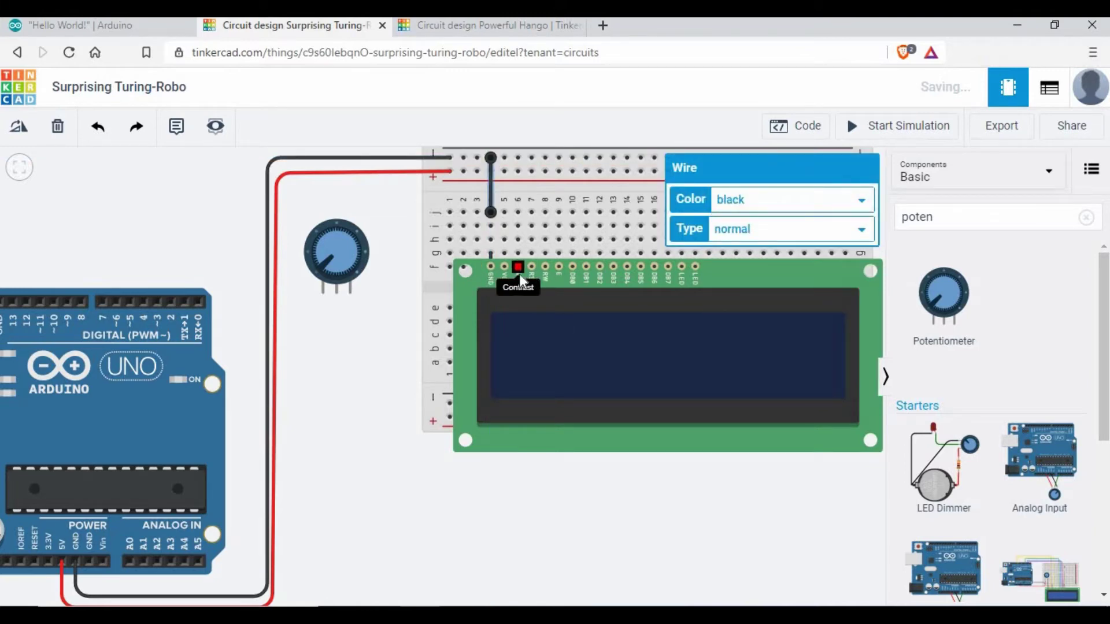
Wire the LCD's VCC pin to row h of breadboard column 5 and colour the wire red.
click(504, 262)
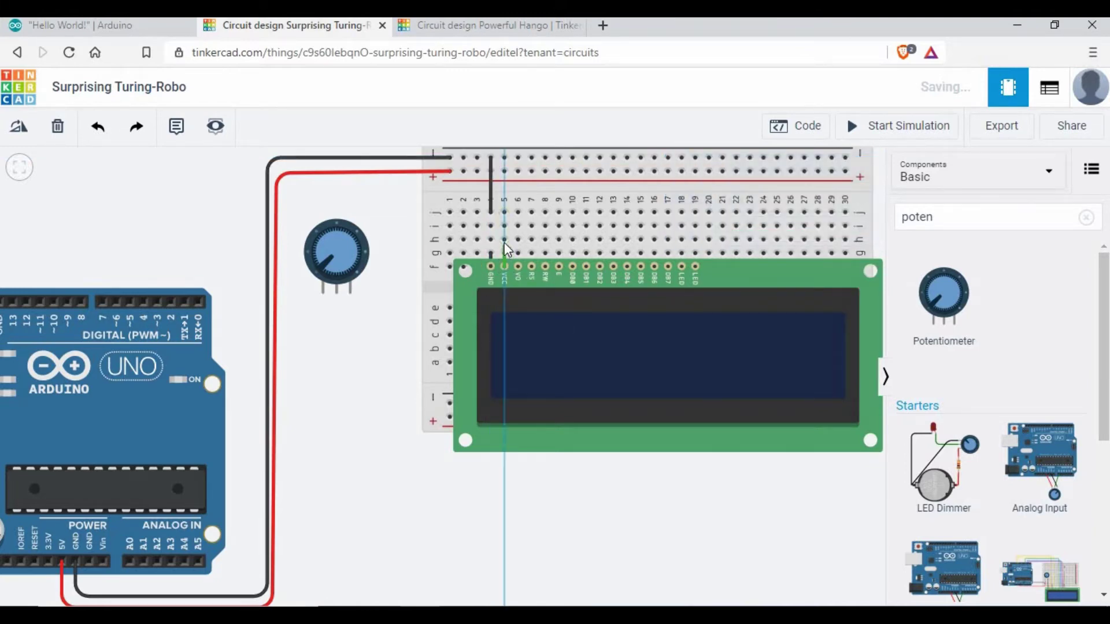
click(504, 240)
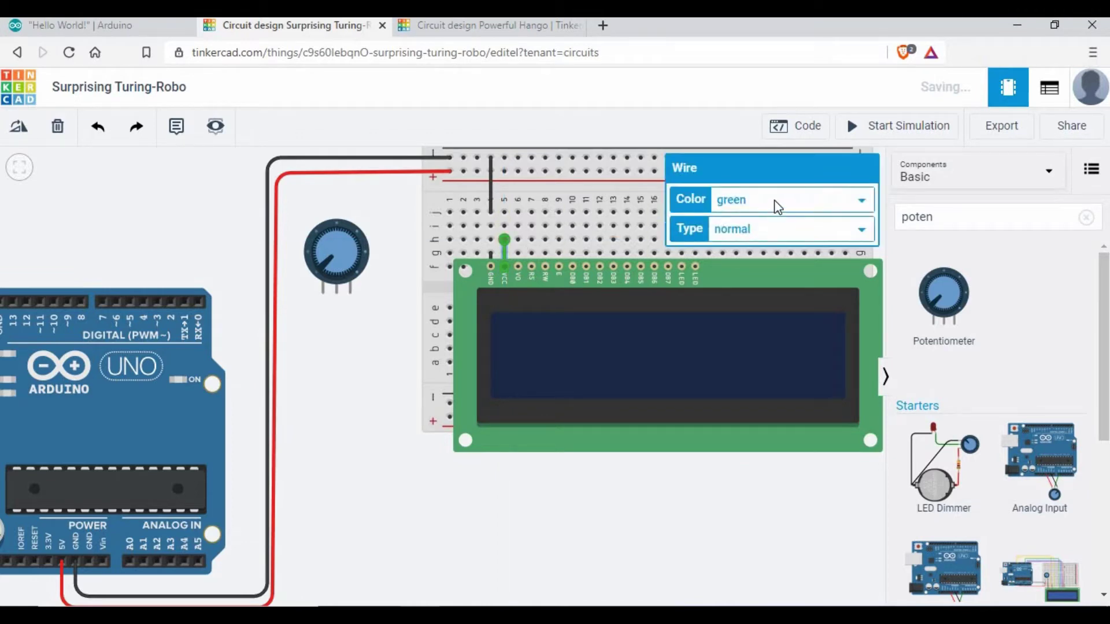
click(757, 200)
click(751, 217)
click(757, 200)
click(745, 231)
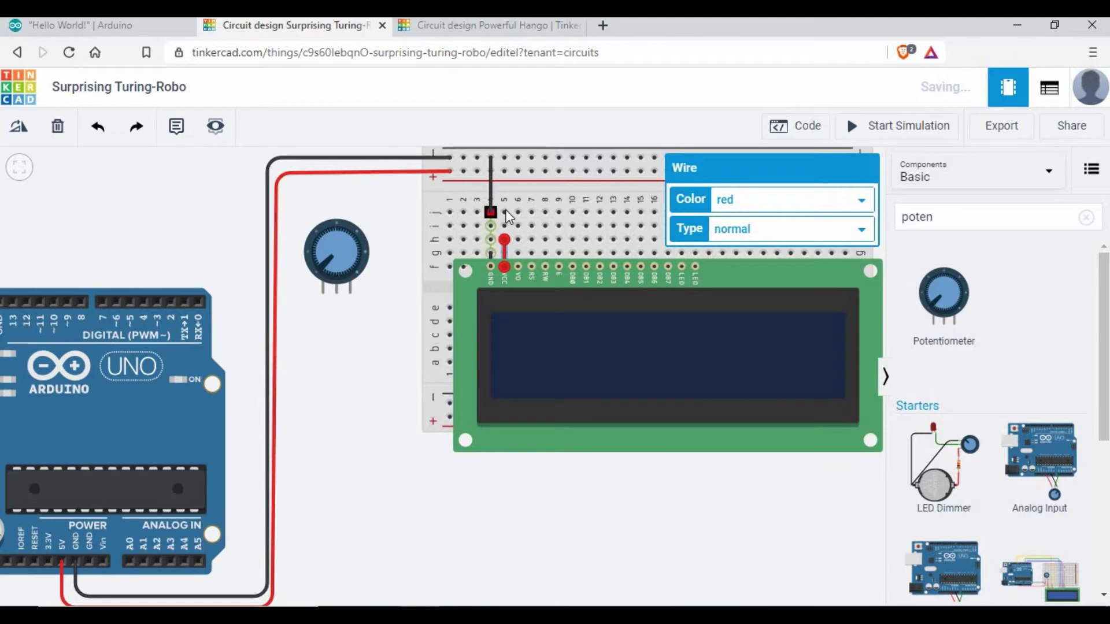
Wire row j of breadboard column 5 to the upper positive rail and colour the wire red.
click(504, 209)
click(505, 172)
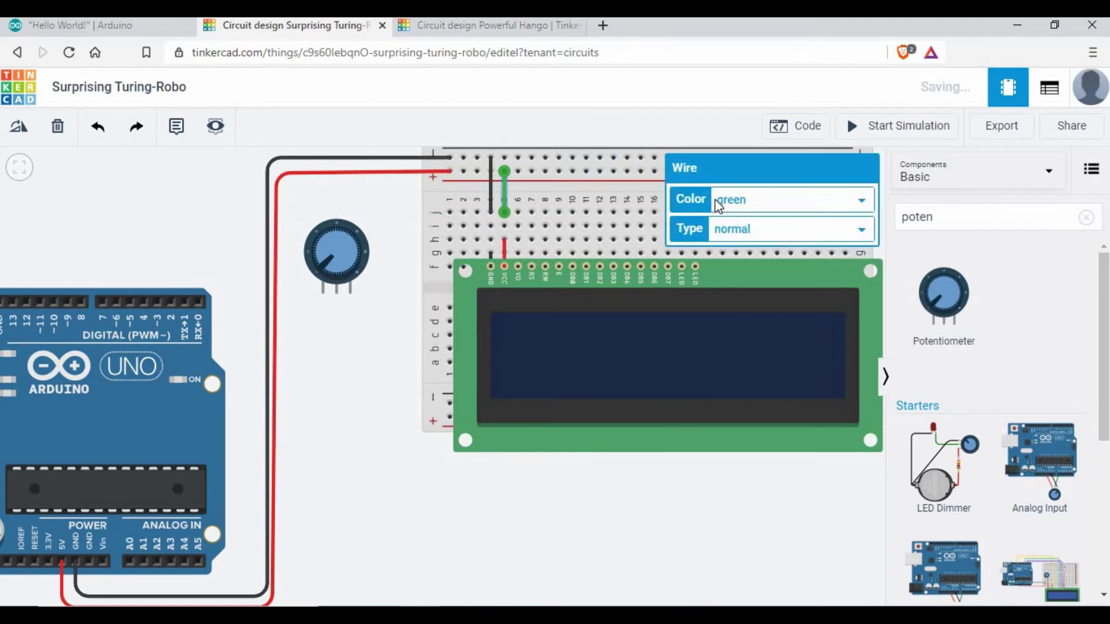
click(722, 200)
click(717, 234)
Wire the potentiometer's Terminal 1 to row i of breadboard column 5, routing below the other terminals, and level the wire's upper bend with that row.
click(320, 306)
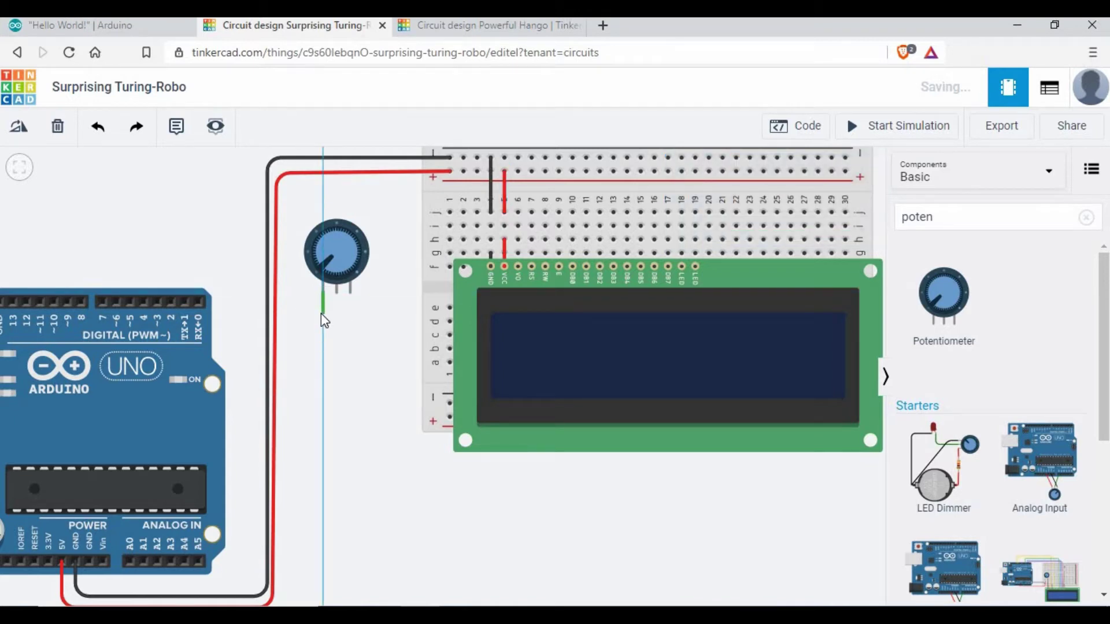
key(Escape)
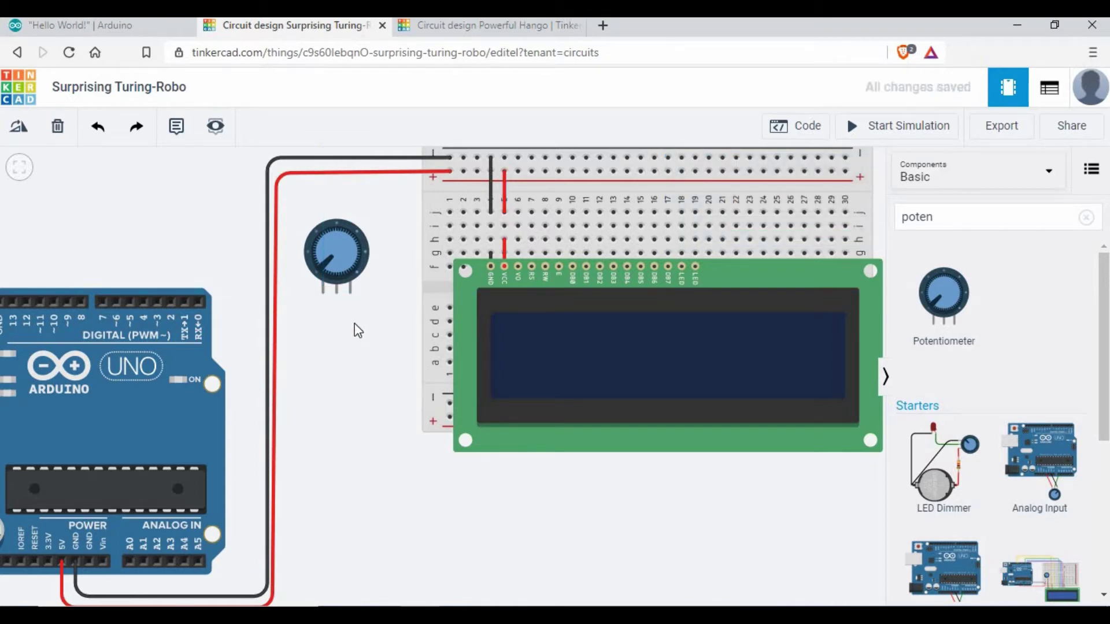
click(326, 292)
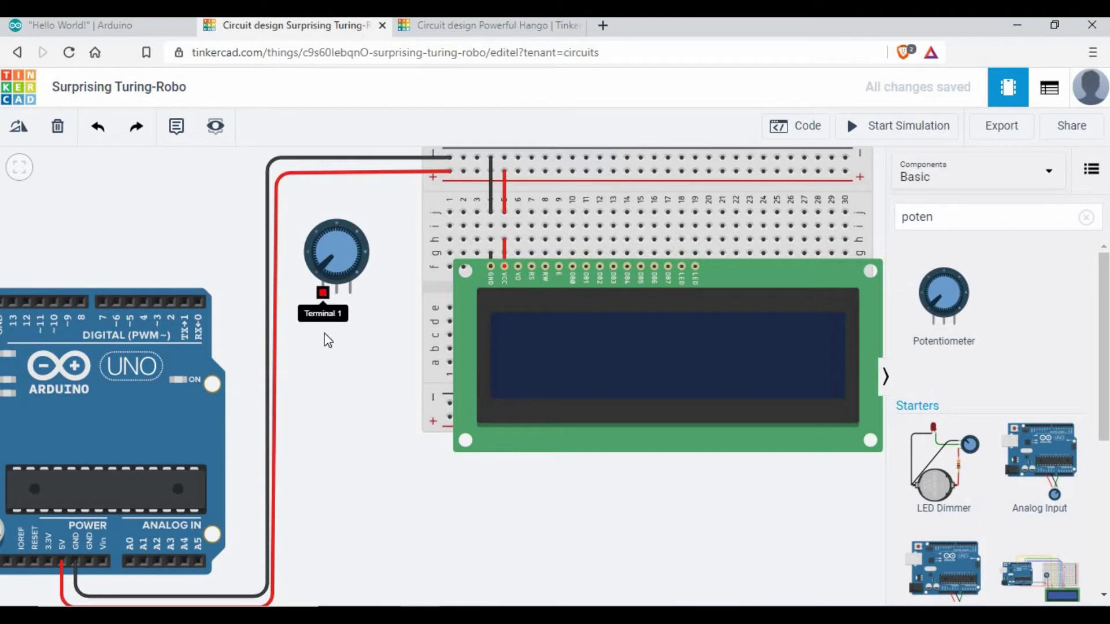
click(399, 331)
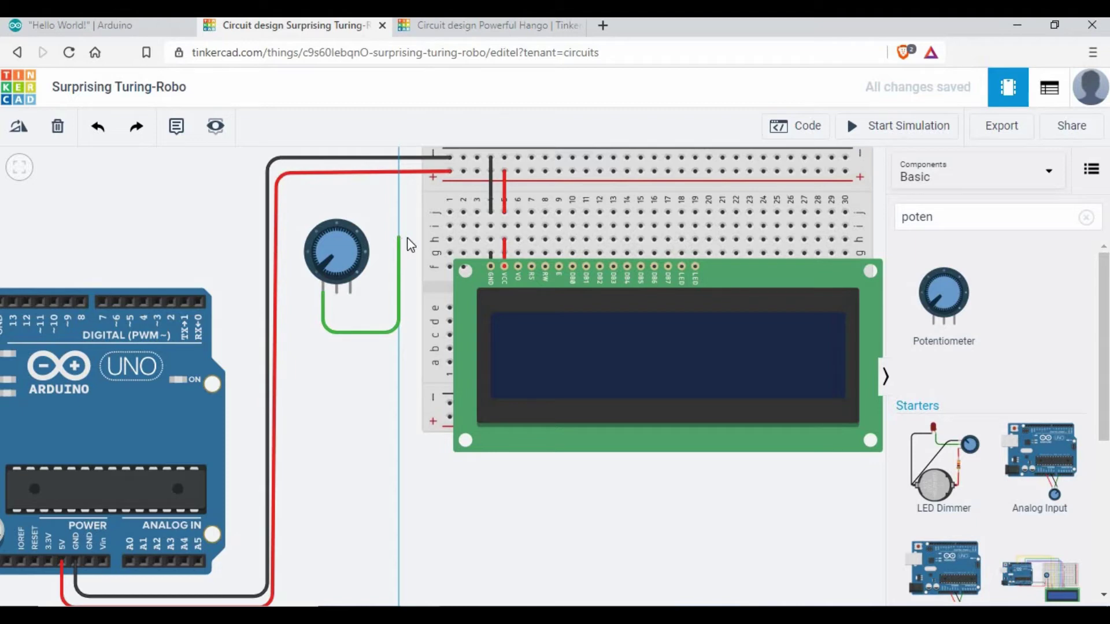
click(477, 239)
click(503, 226)
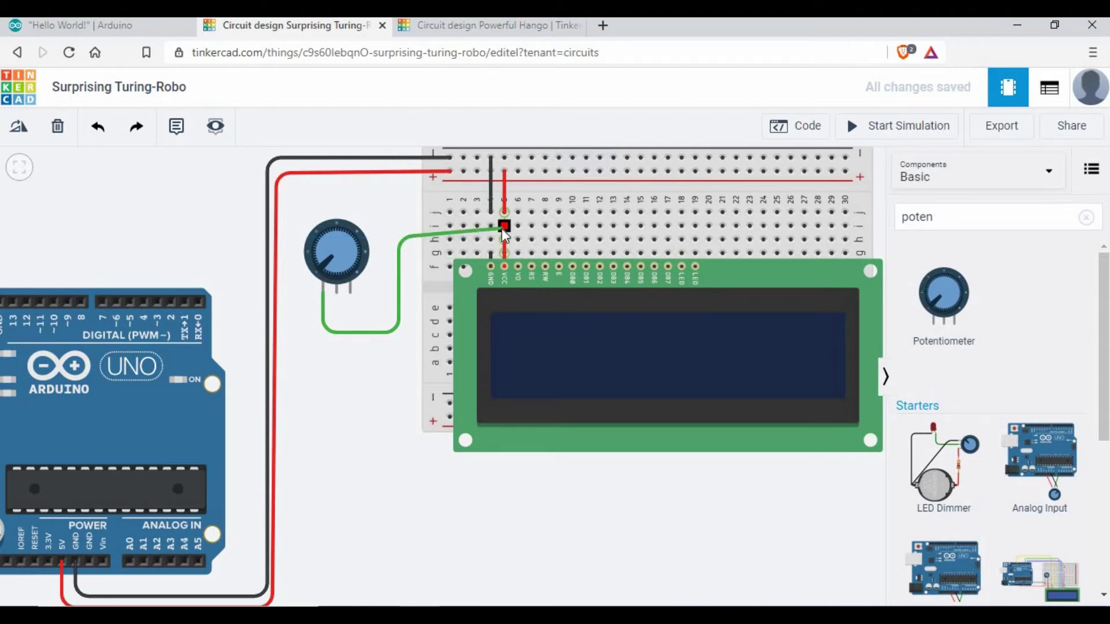
click(502, 226)
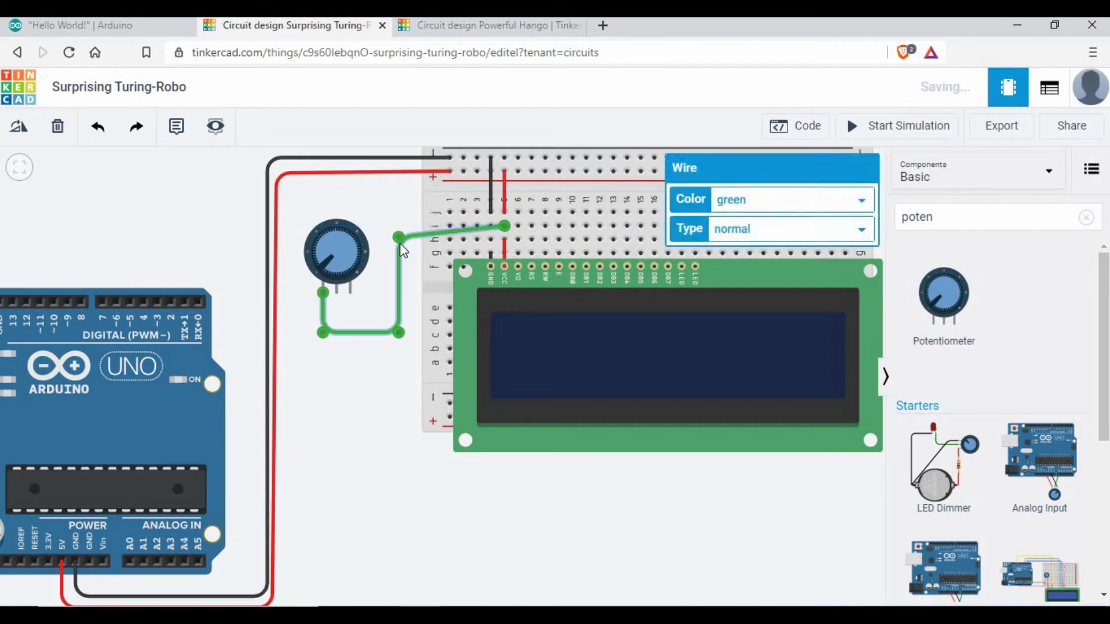
drag(399, 237, 399, 226)
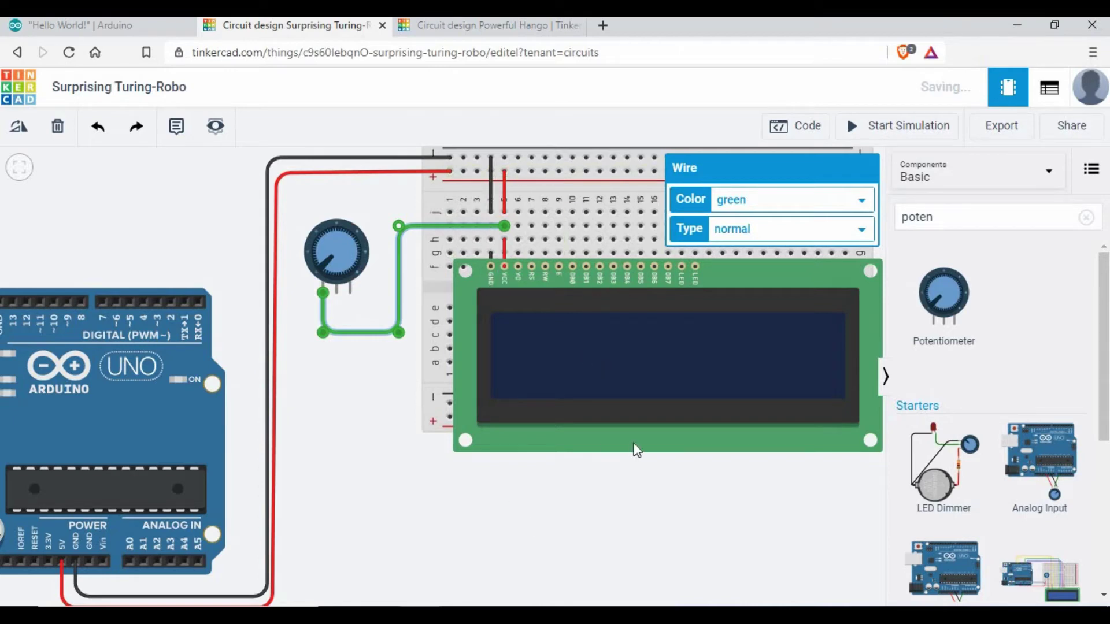
Wire the potentiometer's right-hand terminal to row h of breadboard column 4, routing inside the Terminal 1 wire.
click(350, 293)
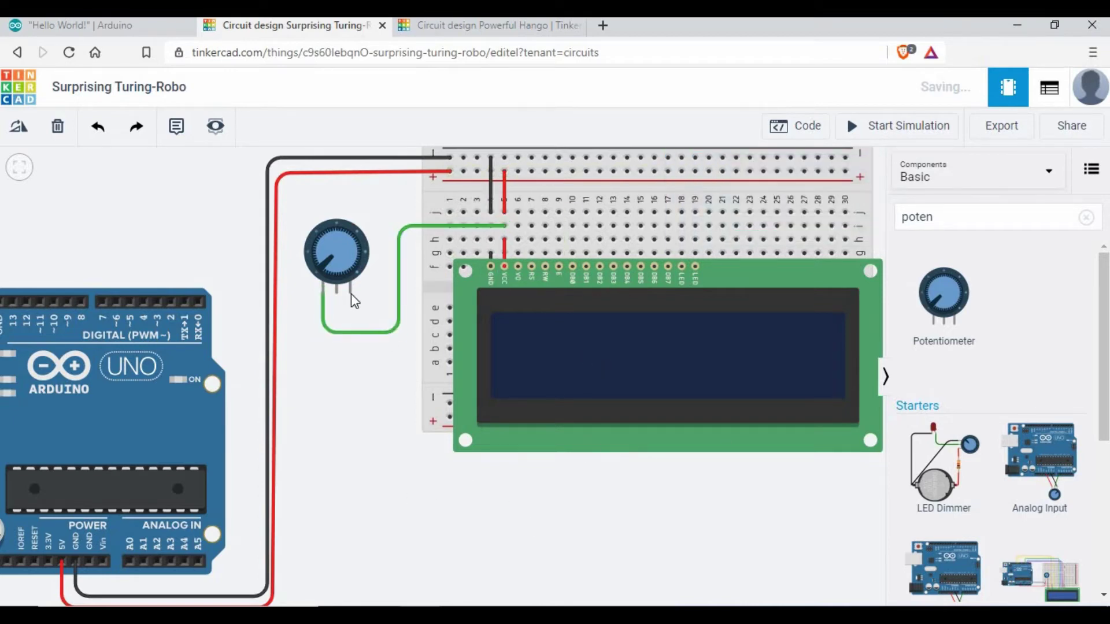
click(380, 316)
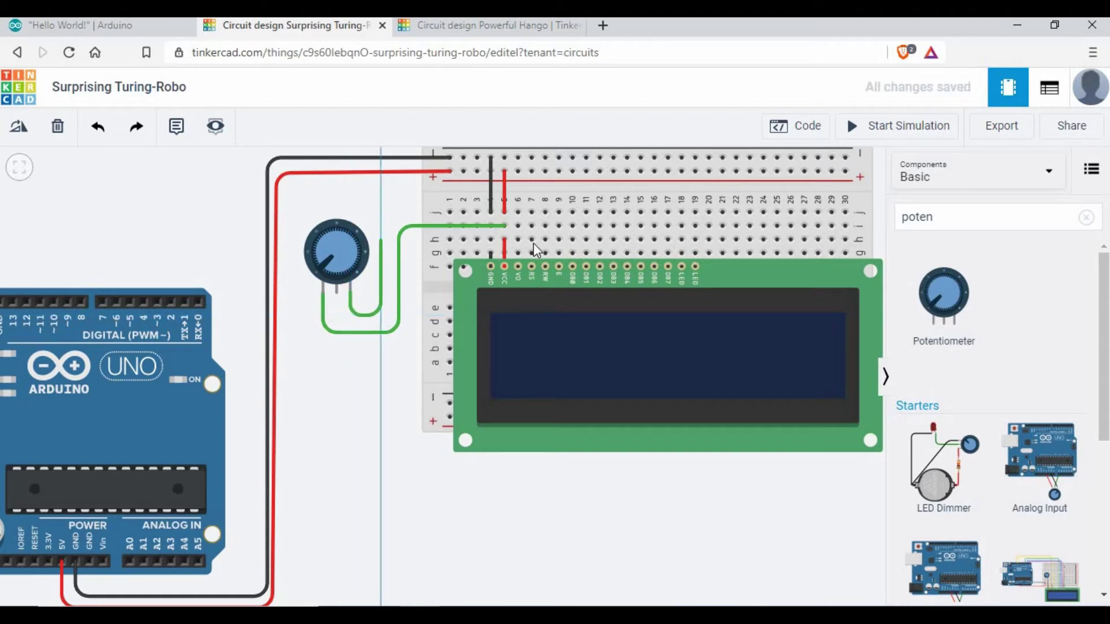
click(490, 240)
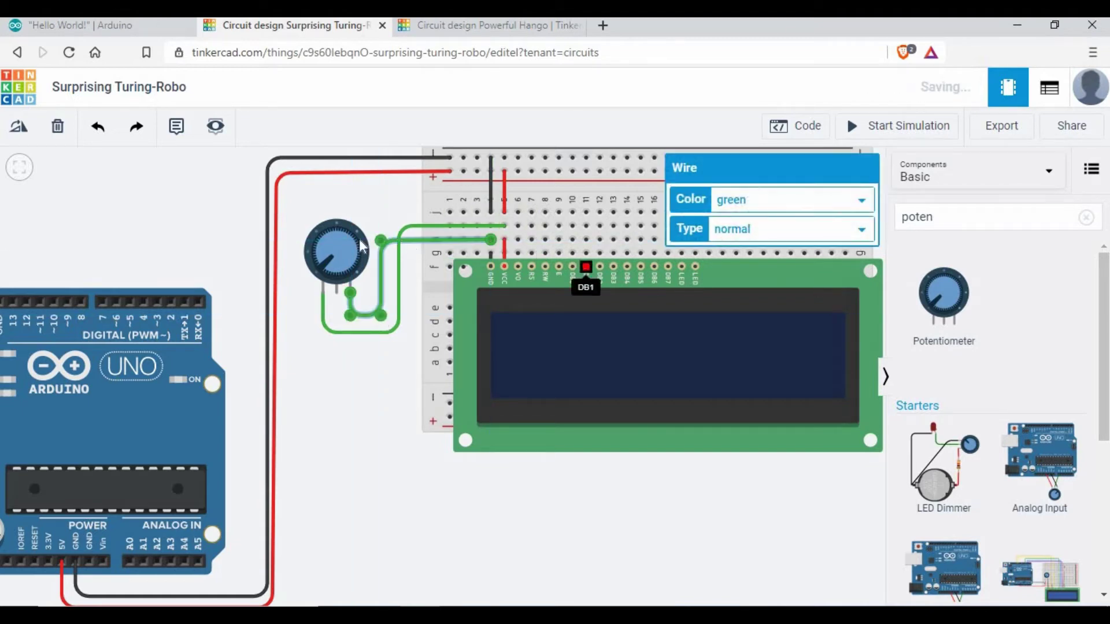
click(387, 428)
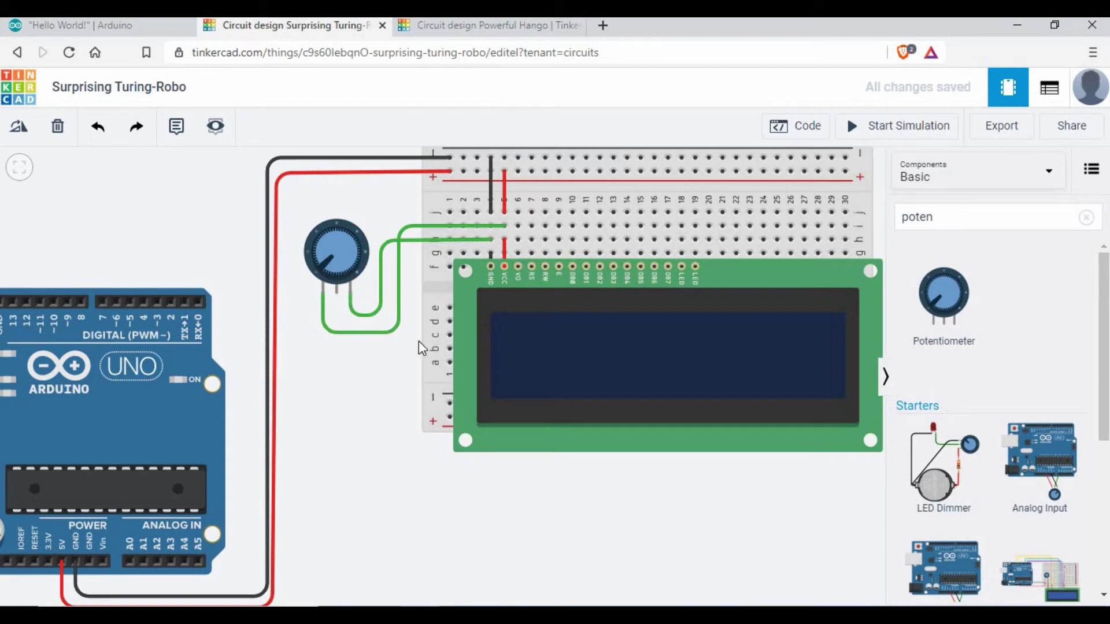
click(339, 296)
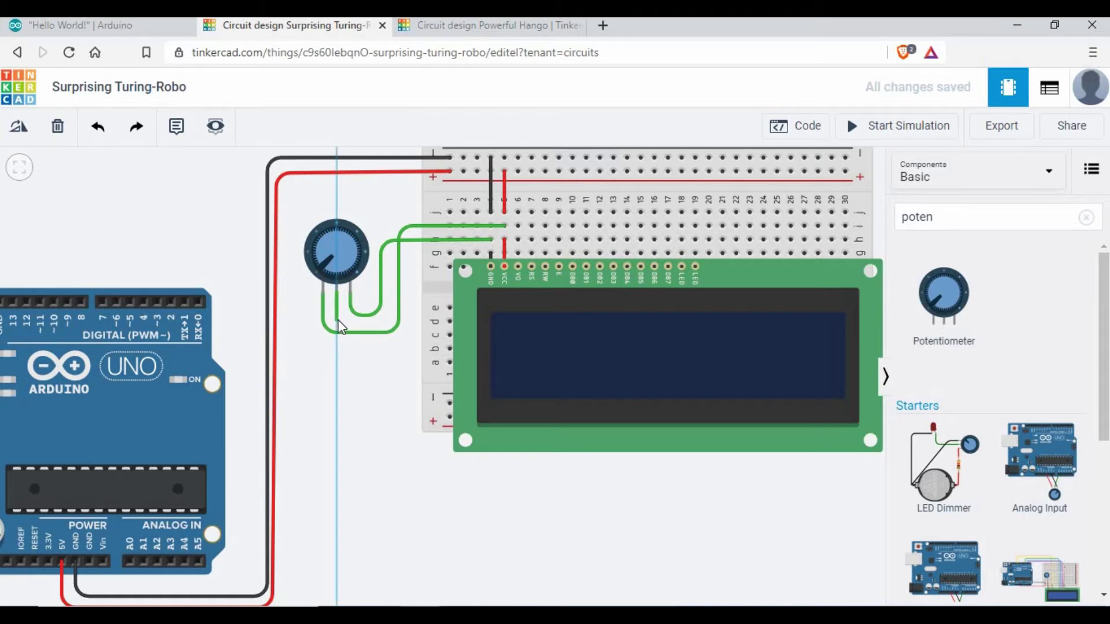
click(387, 319)
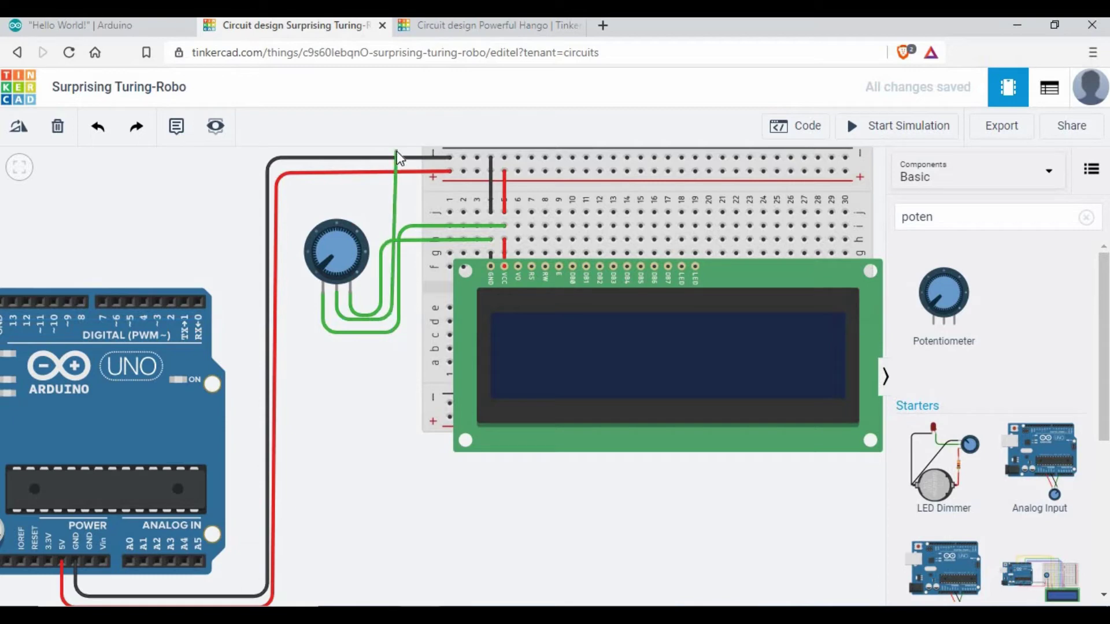
scroll(397, 151, down, 2)
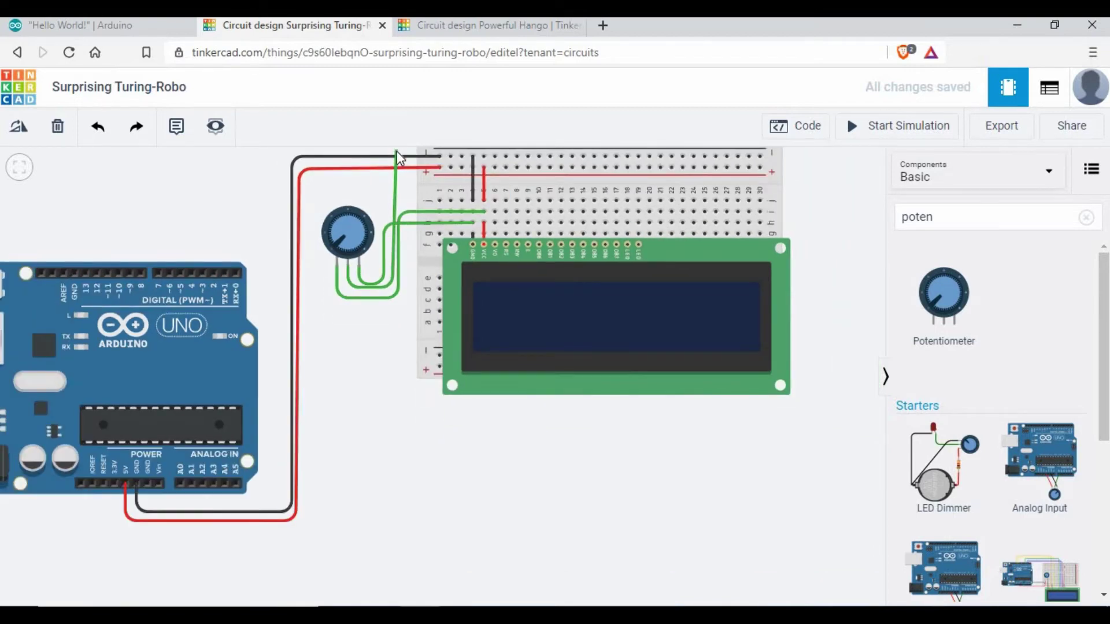
key(Escape)
Wire the potentiometer's middle terminal to the LCD's VO pin, routing above the breadboard, and colour the wire turquoise.
scroll(381, 479, up, 3)
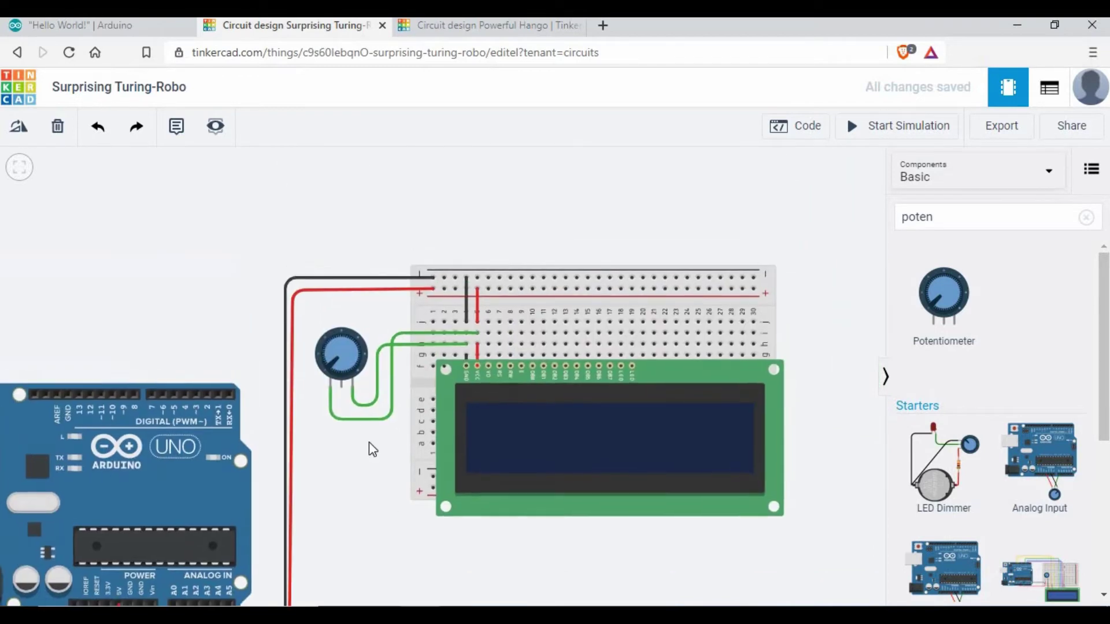
click(341, 392)
click(341, 409)
click(383, 411)
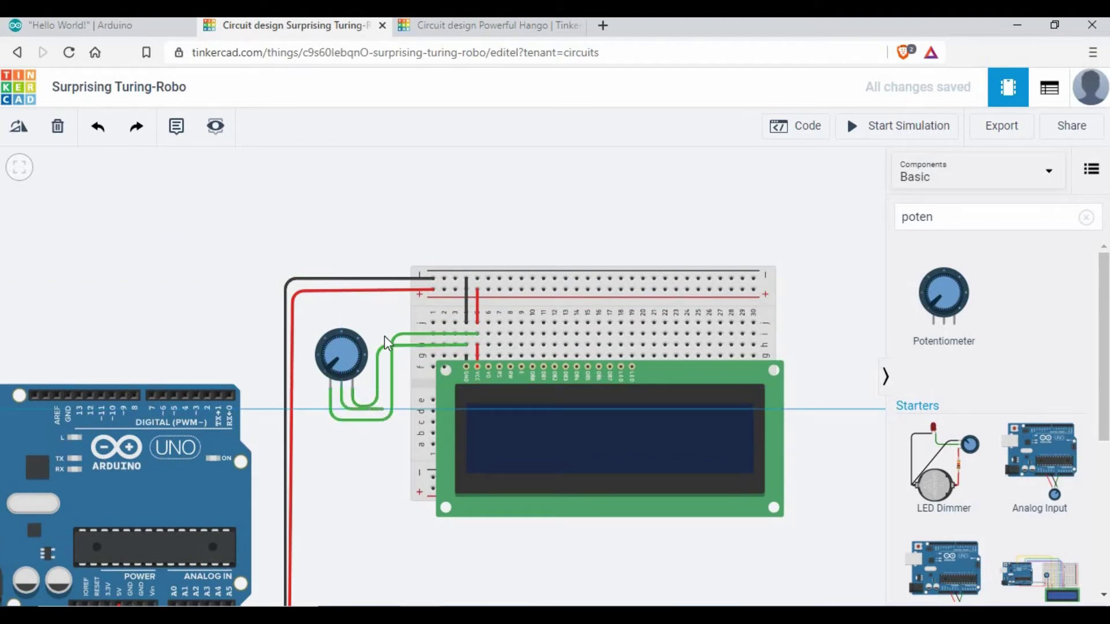
click(383, 238)
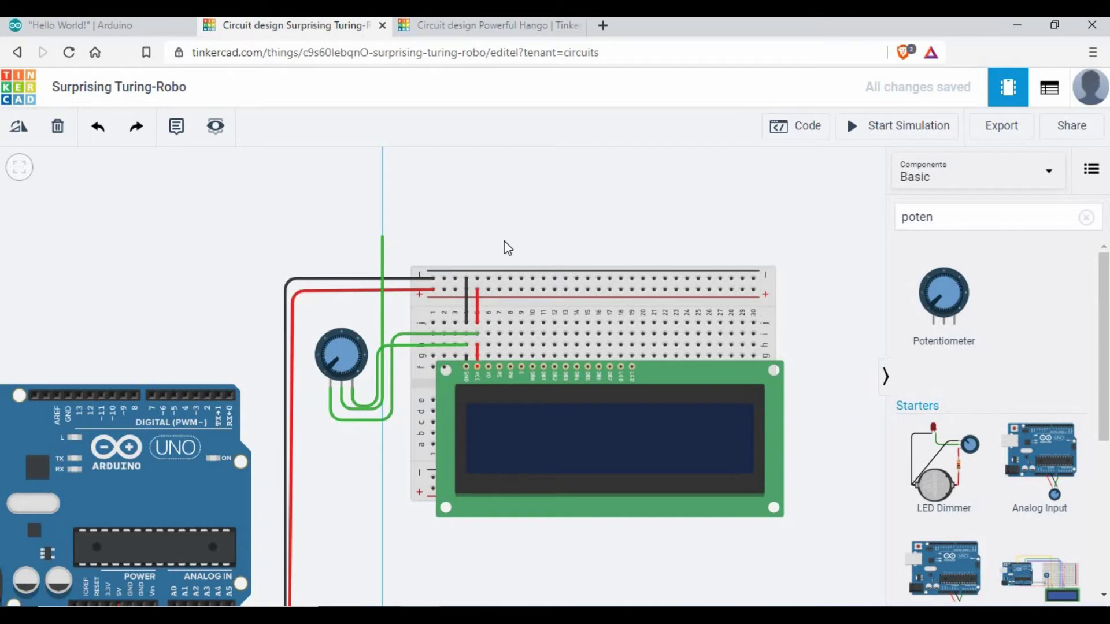
click(488, 366)
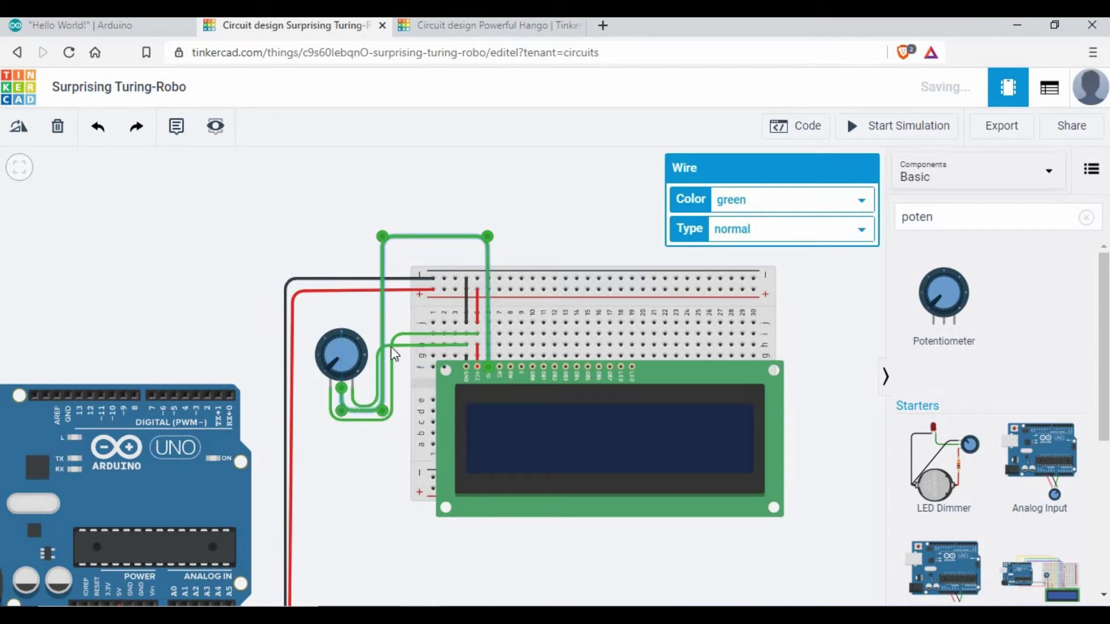
click(819, 213)
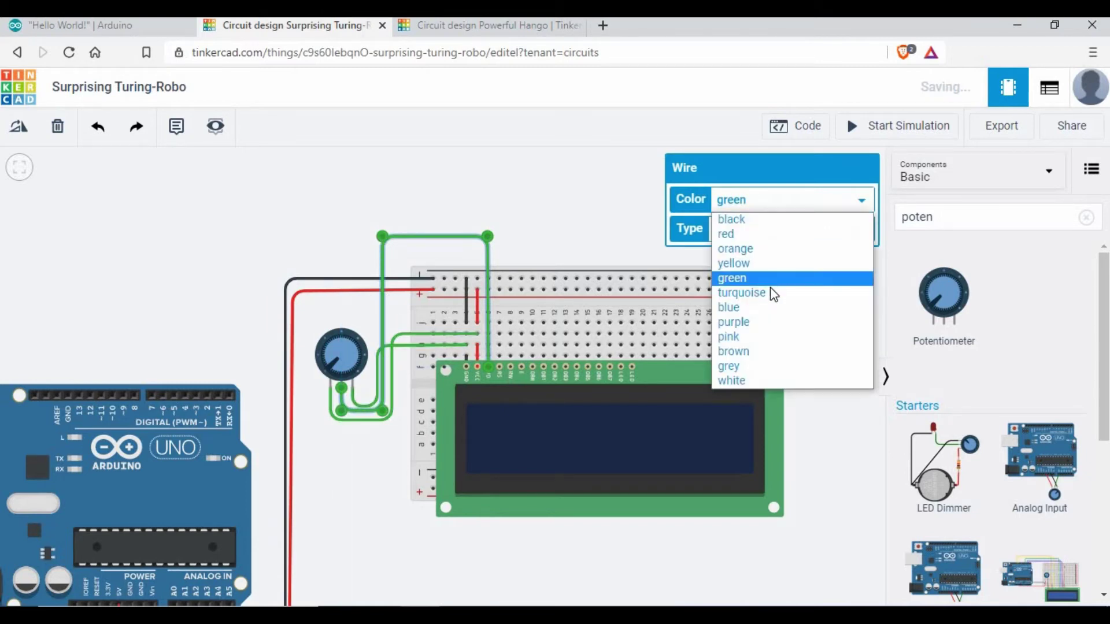
click(768, 291)
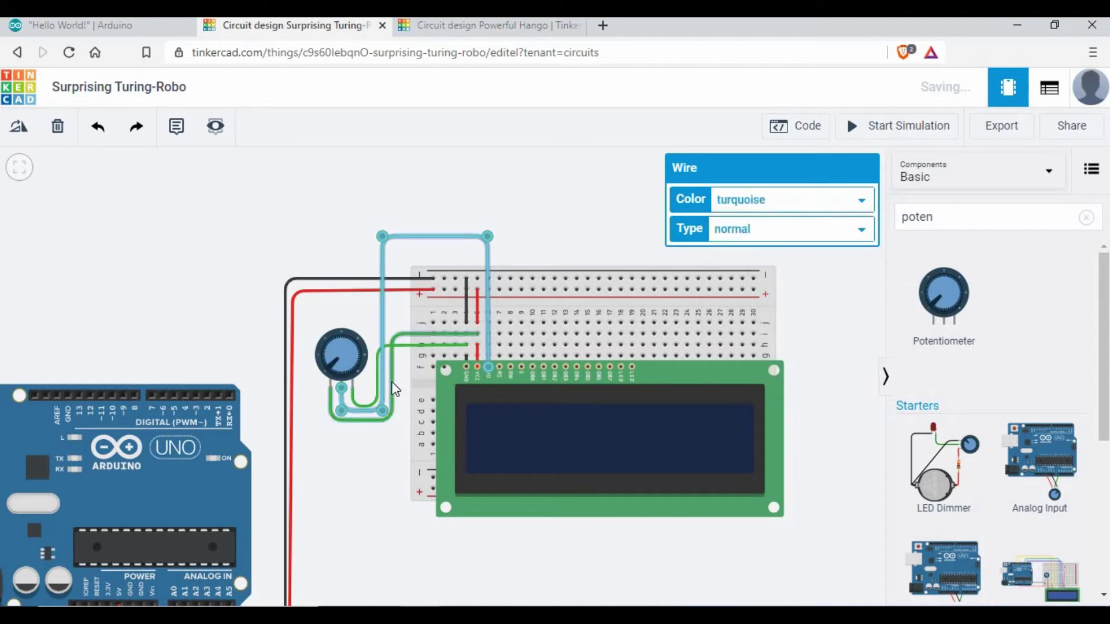
Recolour the potentiometer's column 5 wire red and its column 4 wire black.
click(404, 382)
click(767, 202)
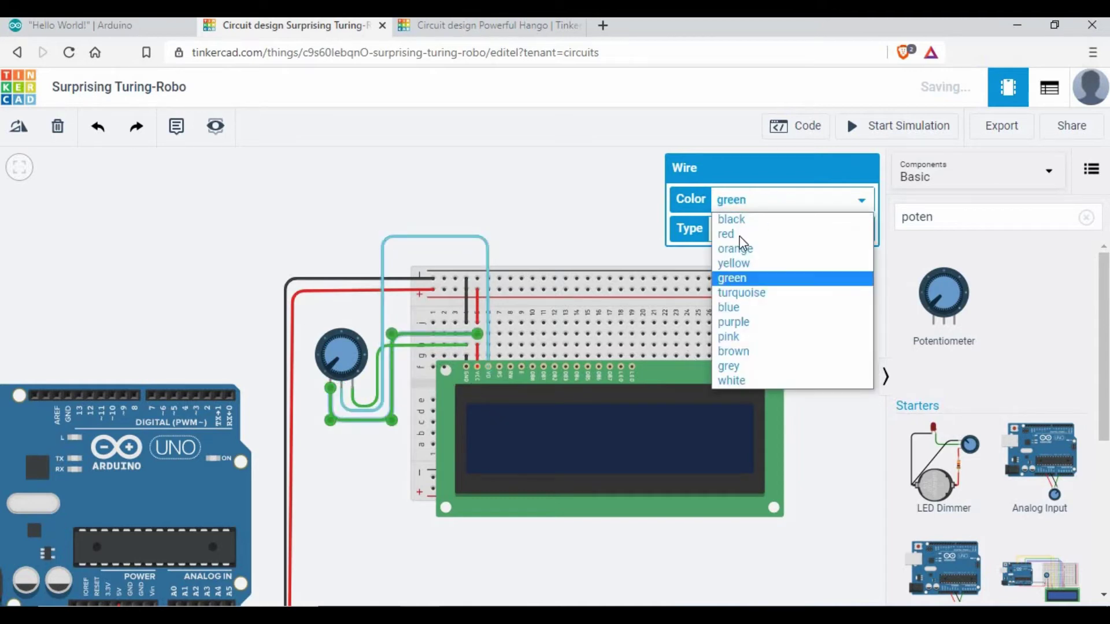
key(Return)
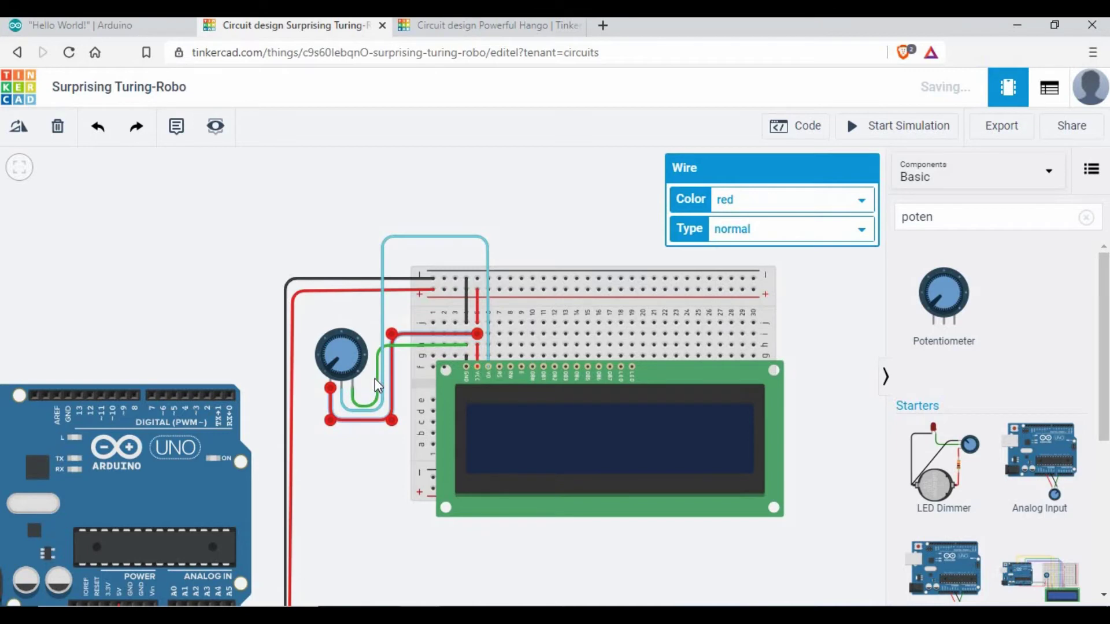
click(376, 386)
click(752, 203)
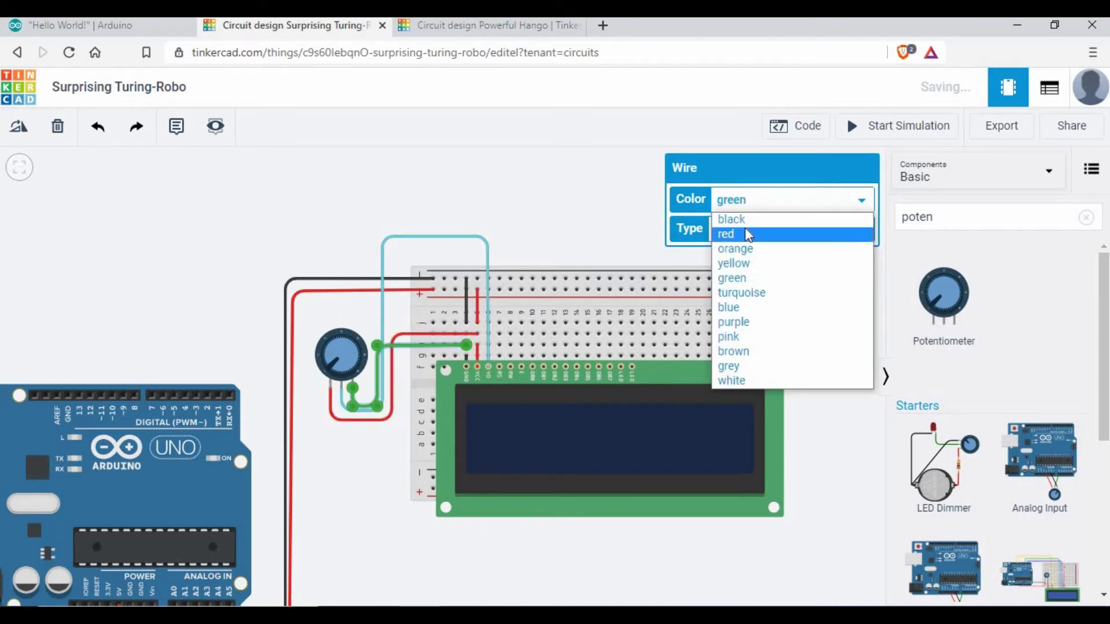
key(Up)
key(Return)
click(494, 373)
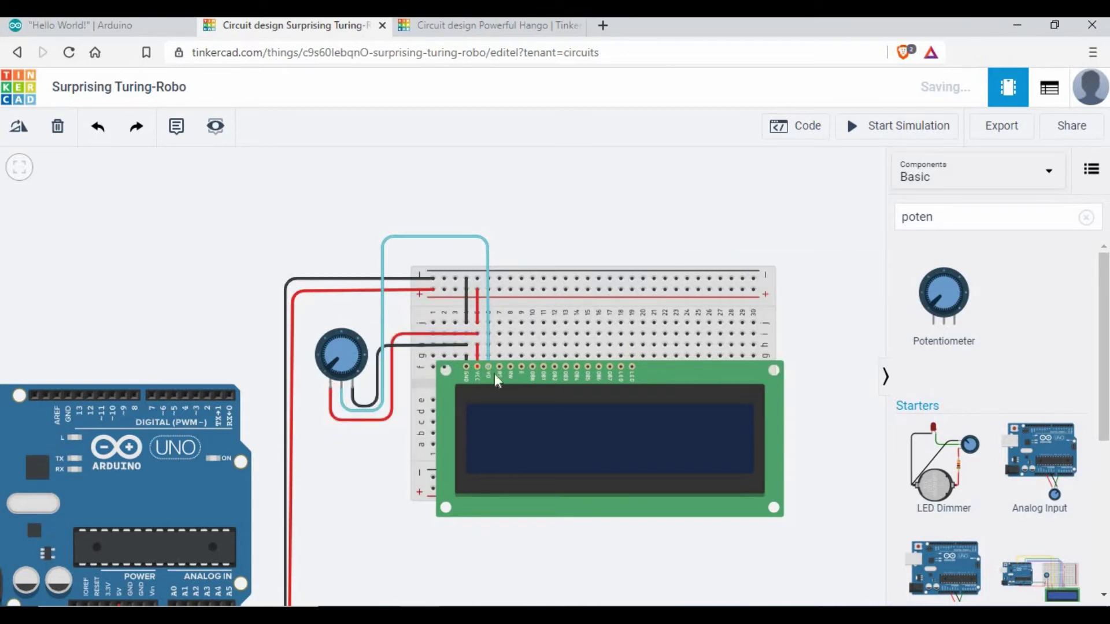
scroll(536, 364, up, 2)
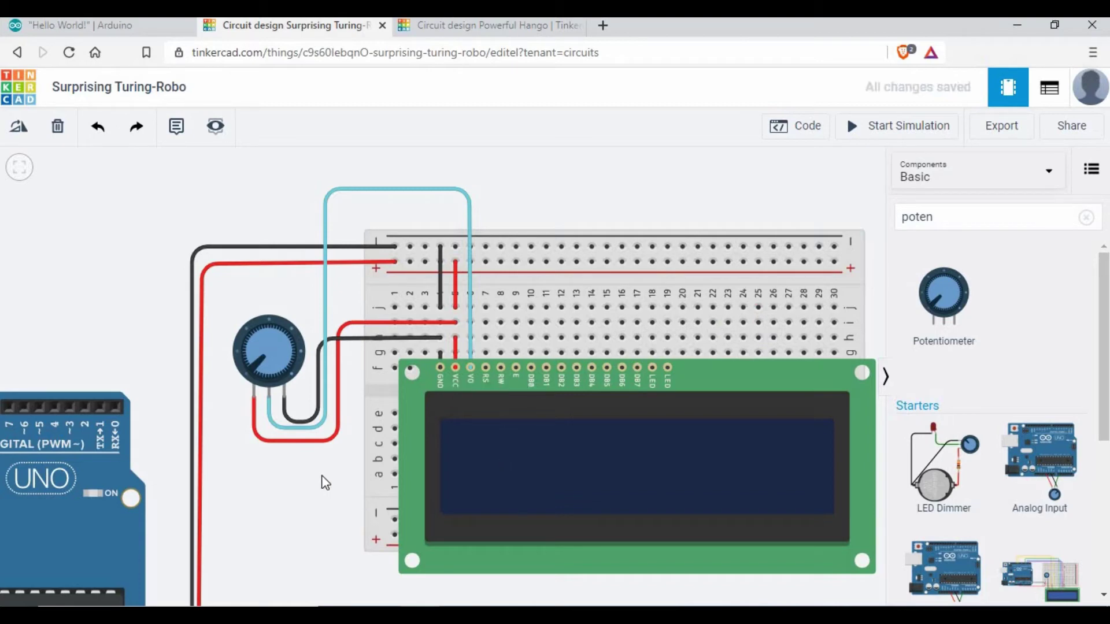
Wire the LCD's RW pin straight up to the breadboard's upper negative rail and colour the wire black.
scroll(325, 482, down, 2)
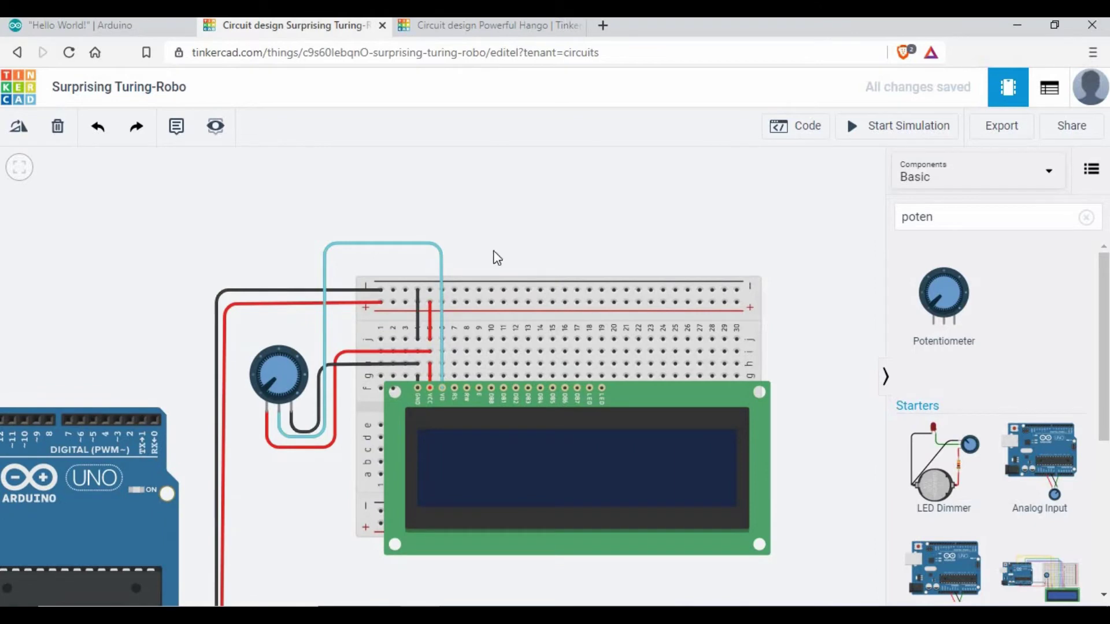
scroll(485, 372, up, 2)
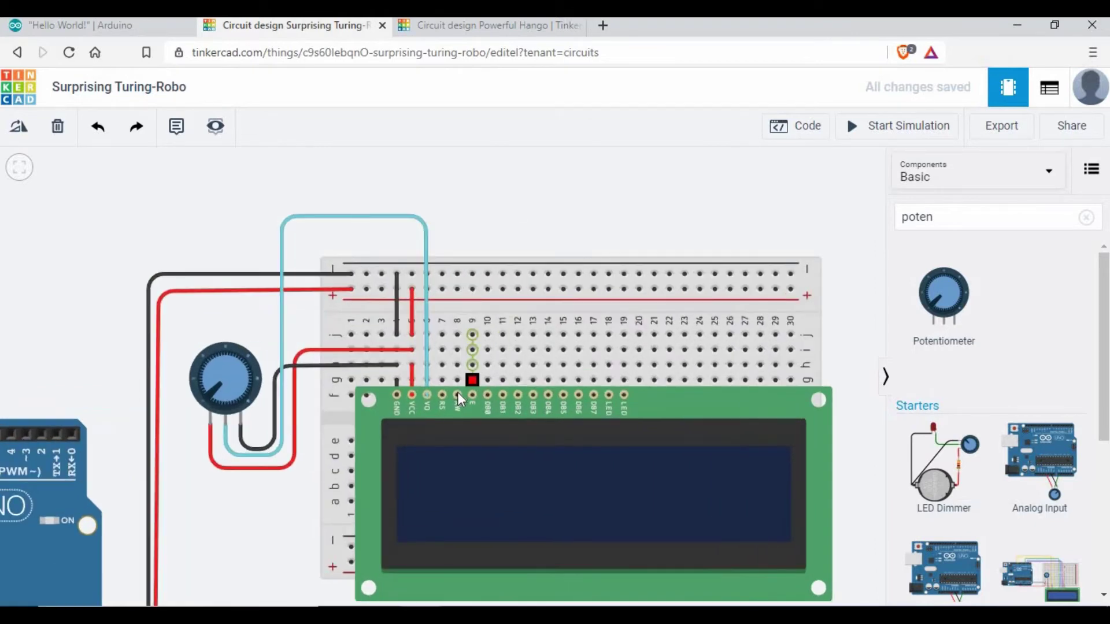
click(458, 398)
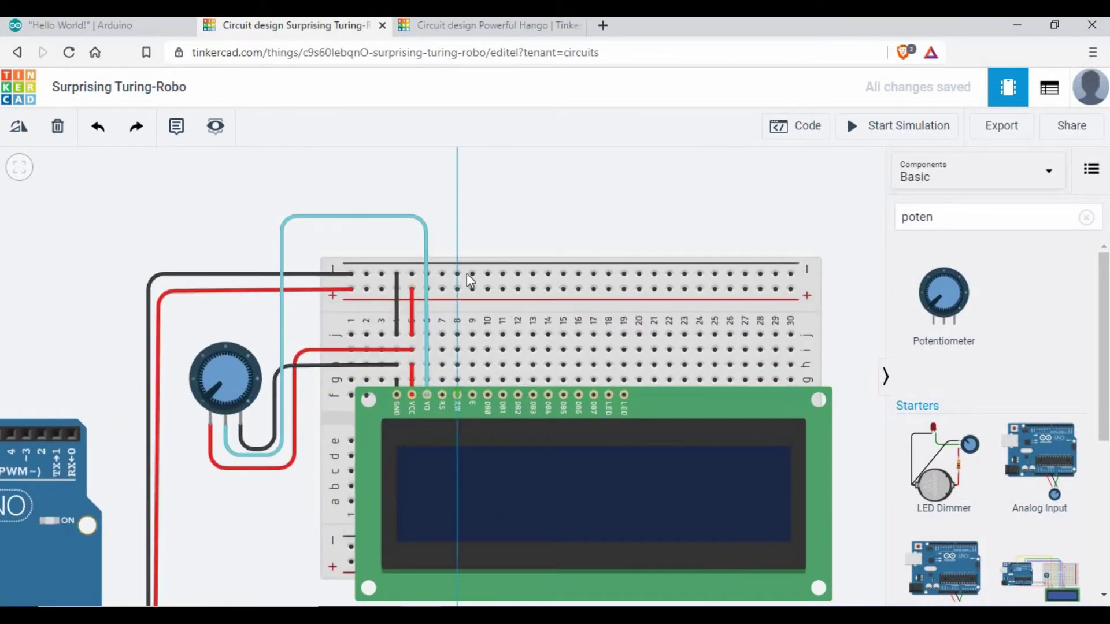
click(459, 275)
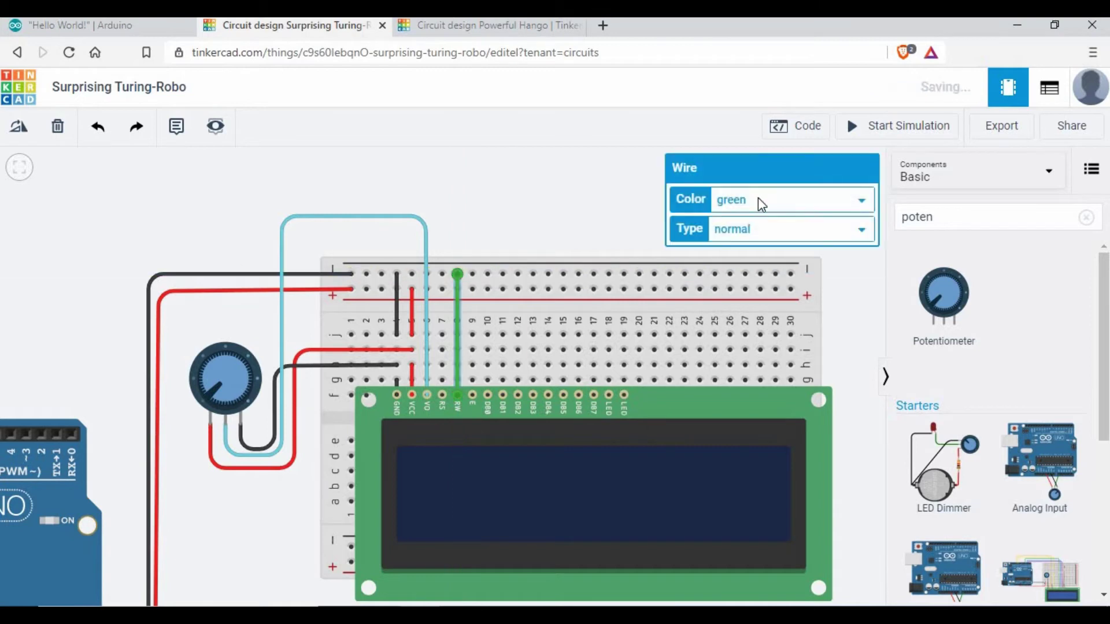
click(738, 202)
click(737, 218)
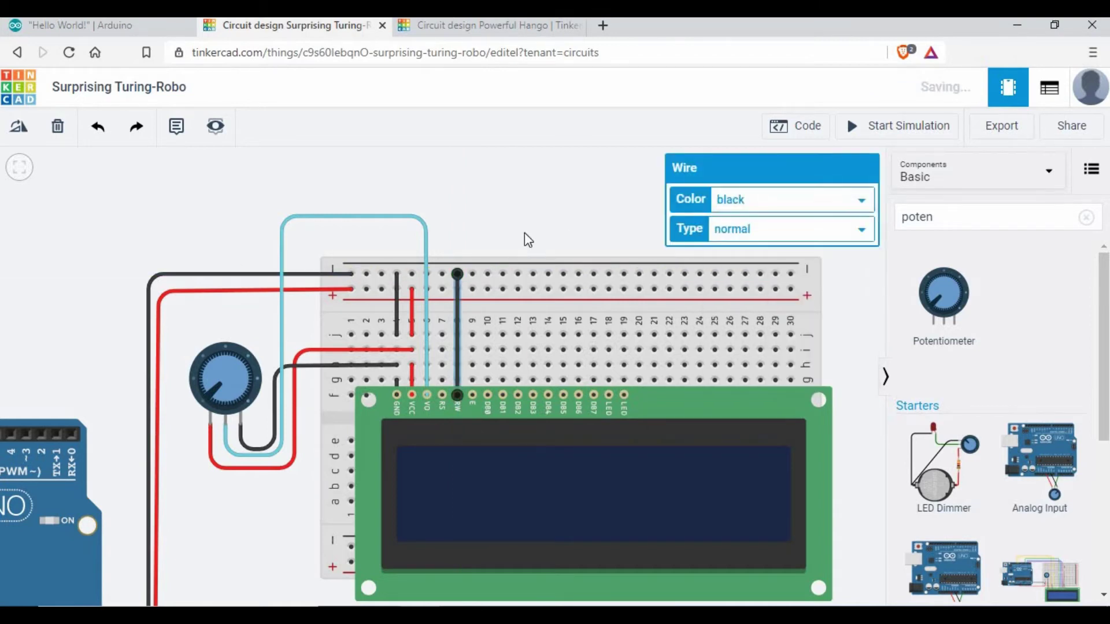
click(525, 232)
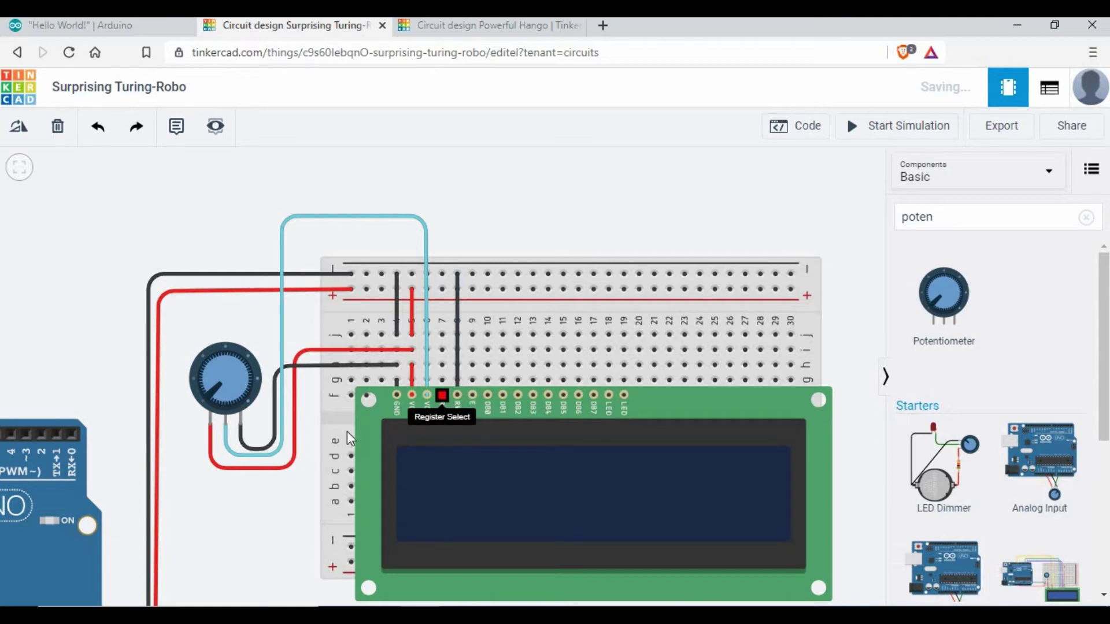
Wire Arduino pin 13 to the LCD's RS pin, routing high above the potentiometer and breadboard.
scroll(257, 474, down, 3)
drag(52, 442, 174, 419)
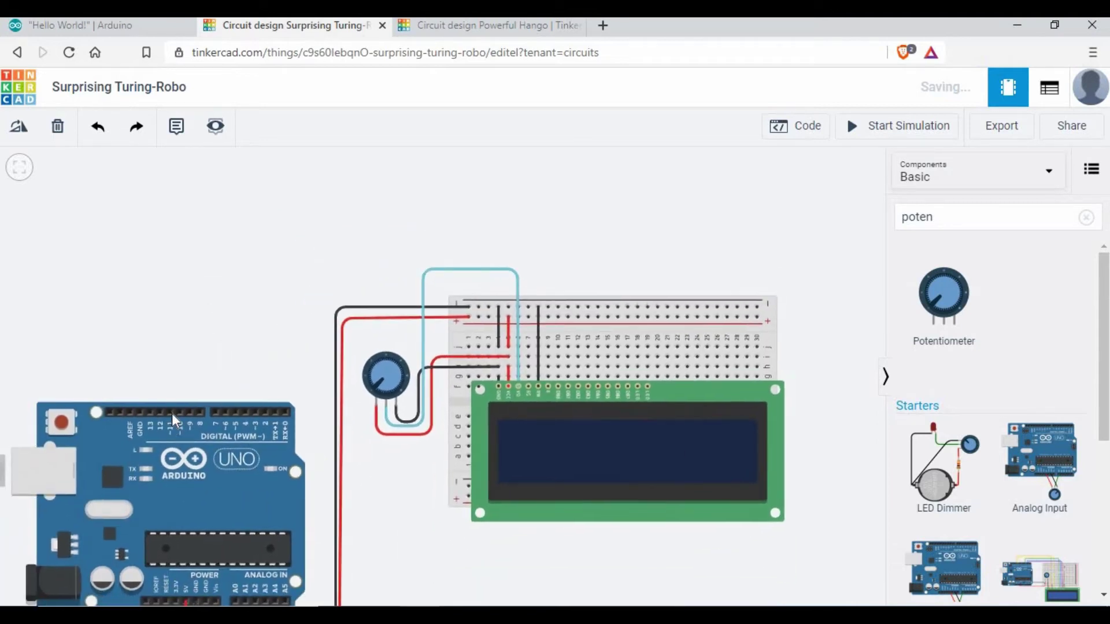
click(151, 412)
click(154, 194)
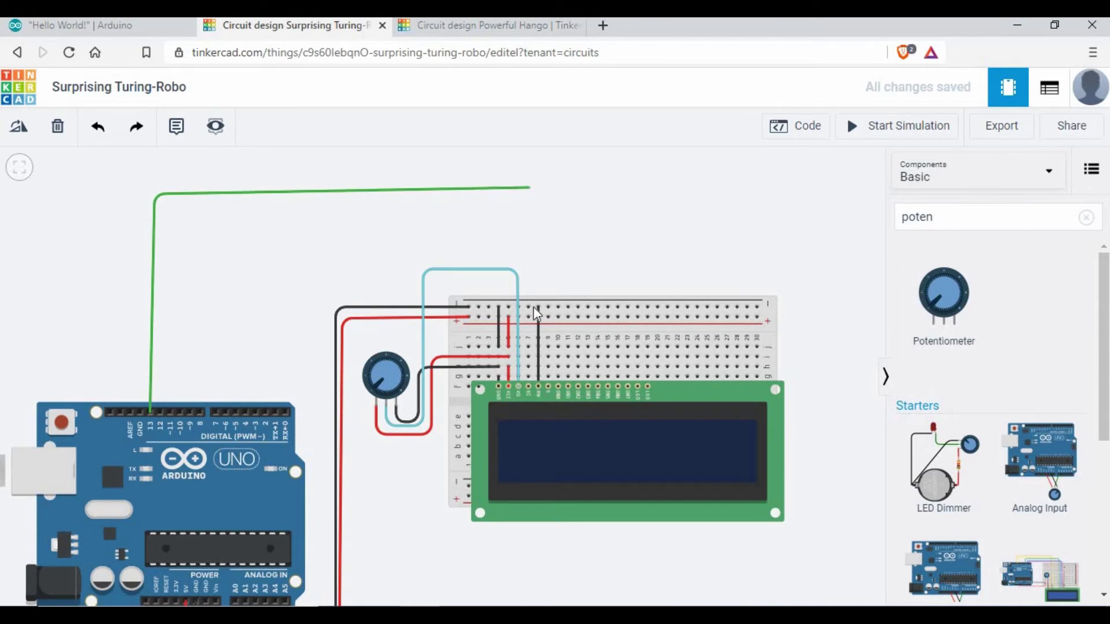
click(528, 386)
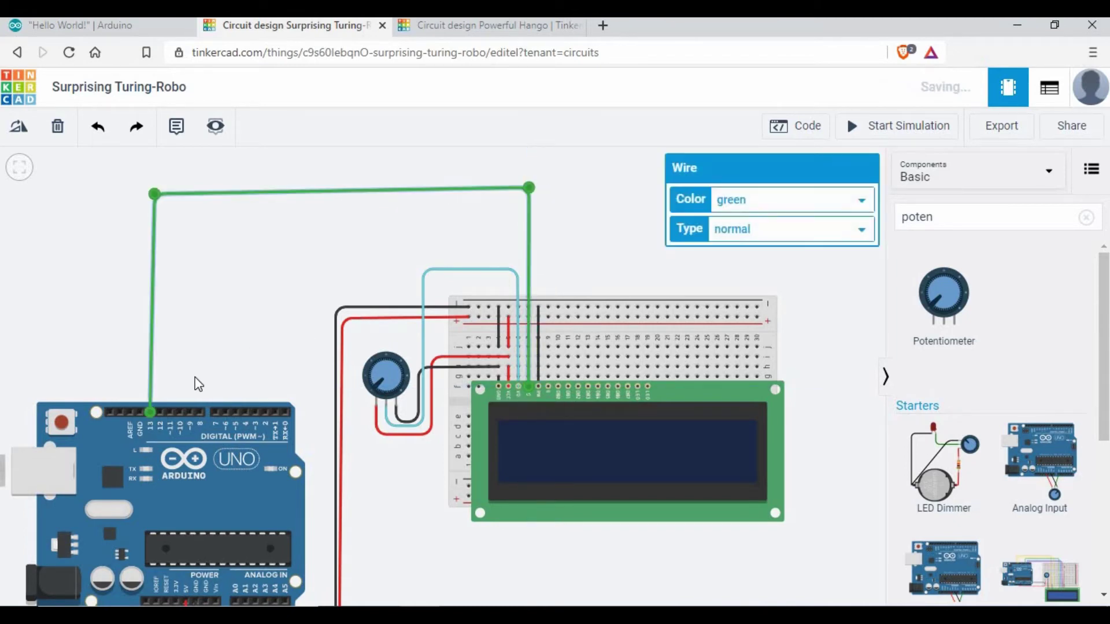
Wire Arduino pin 12 to the LCD's E pin, routing just under the pin 13 wire, and straighten its final vertical run.
click(161, 411)
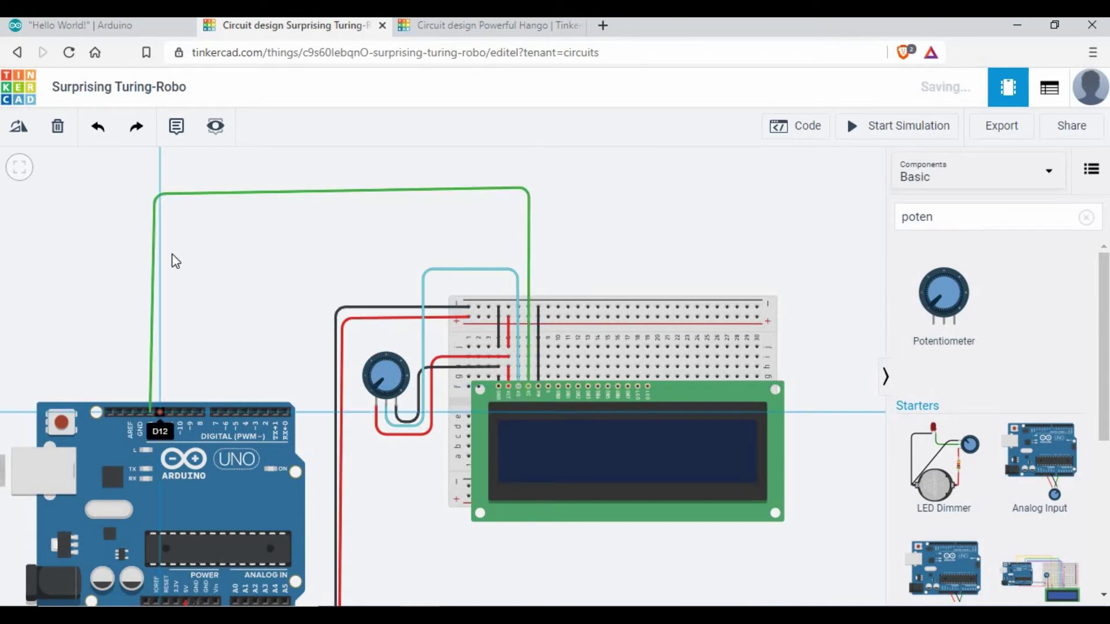
click(165, 204)
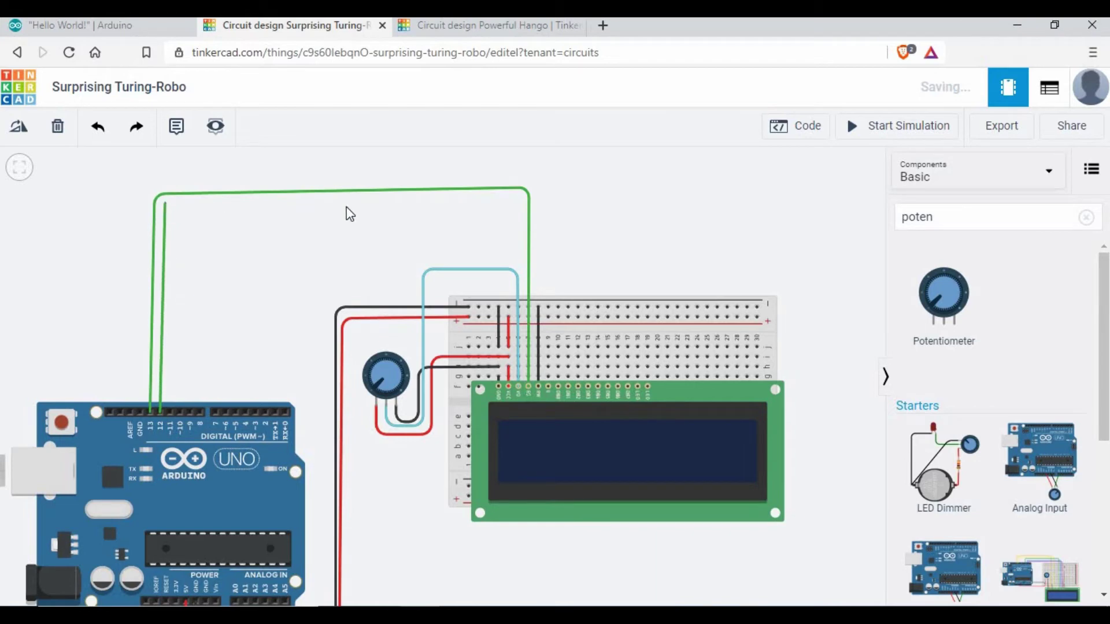
click(560, 198)
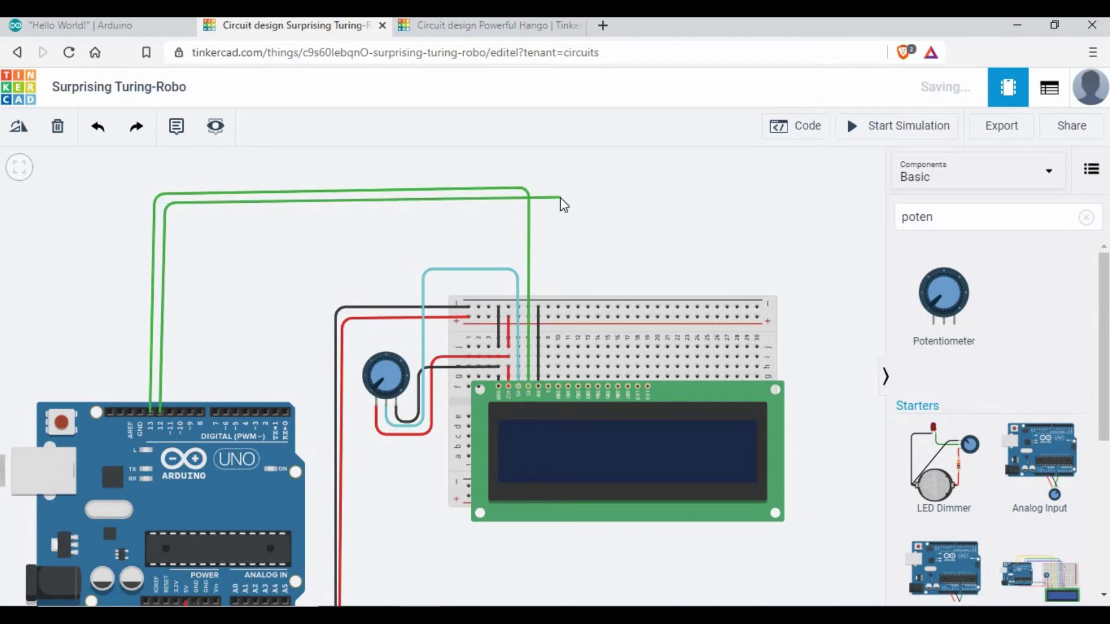
click(549, 387)
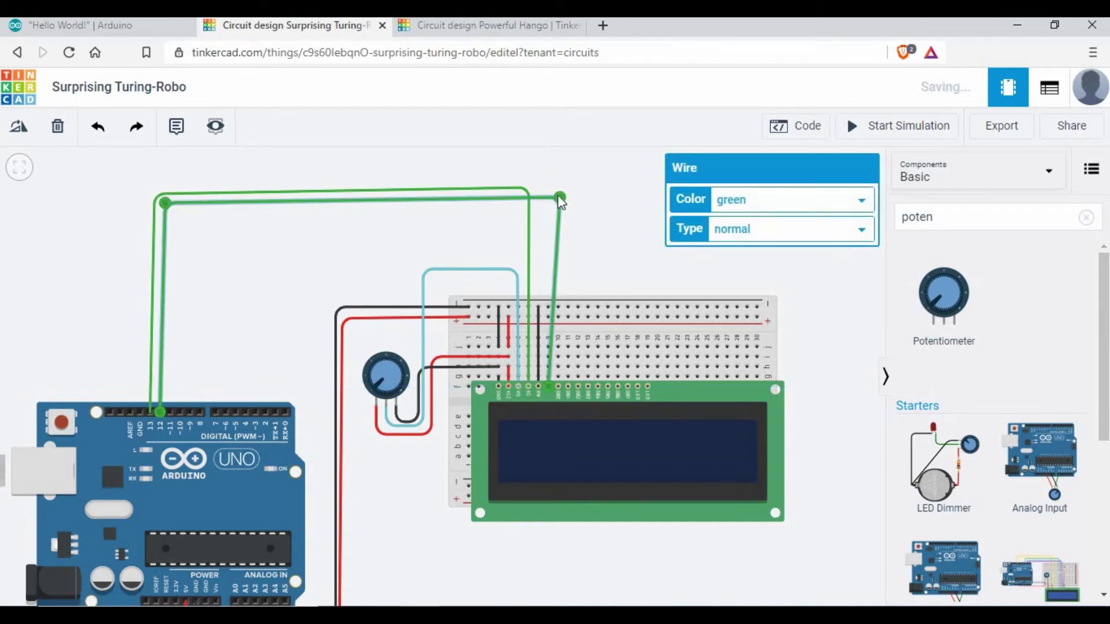
drag(560, 198, 548, 197)
click(589, 265)
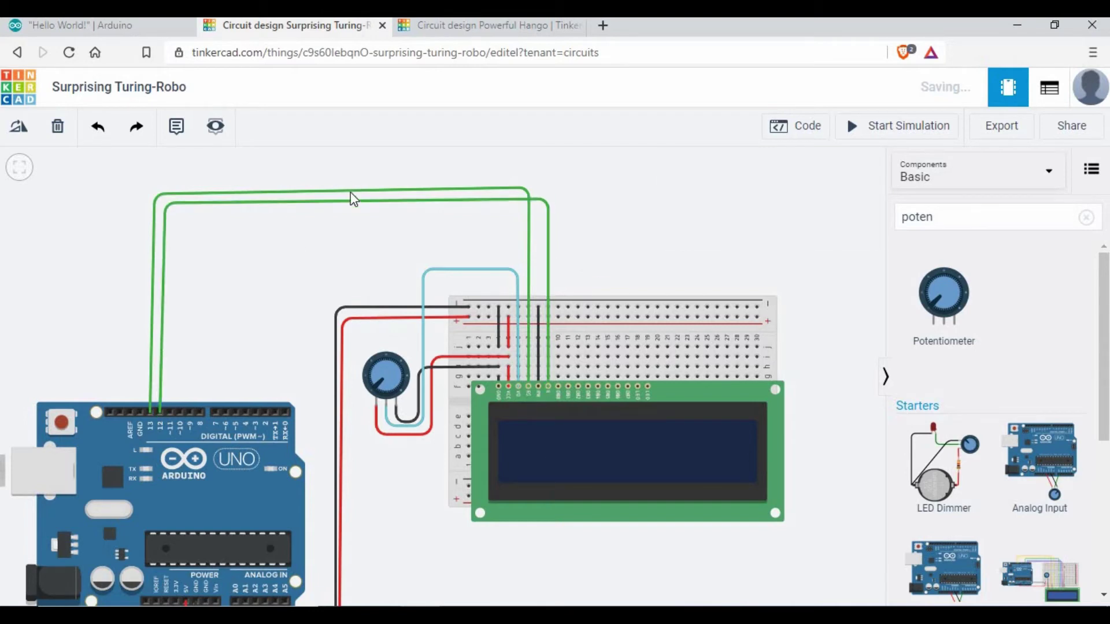
Recolour the Arduino pin 13 wire blue and the pin 12 wire orange.
click(511, 189)
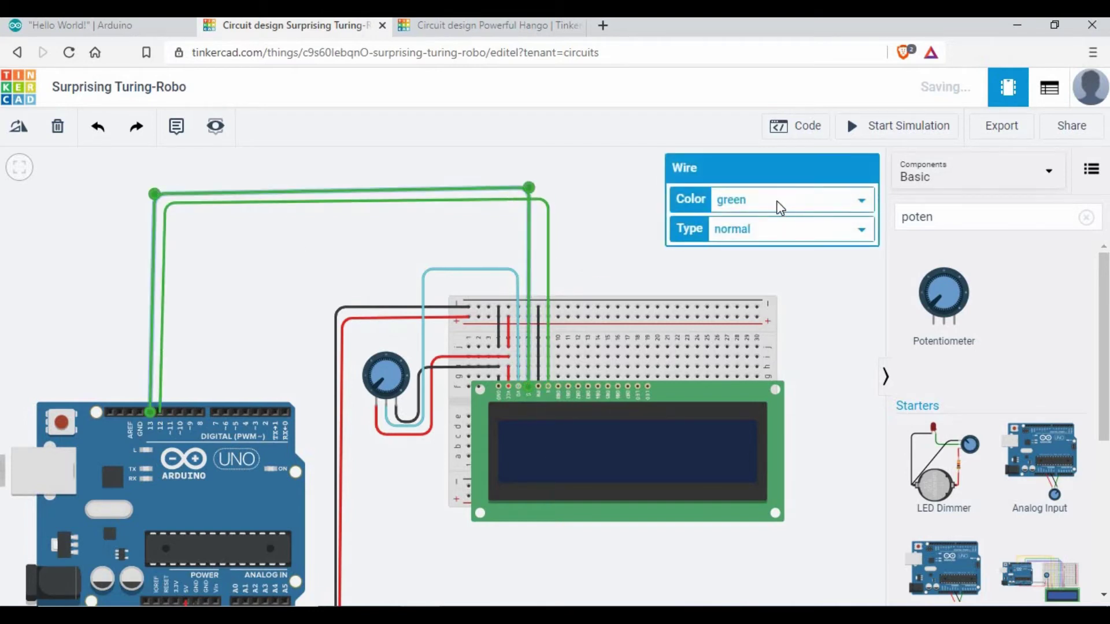
click(769, 199)
click(763, 309)
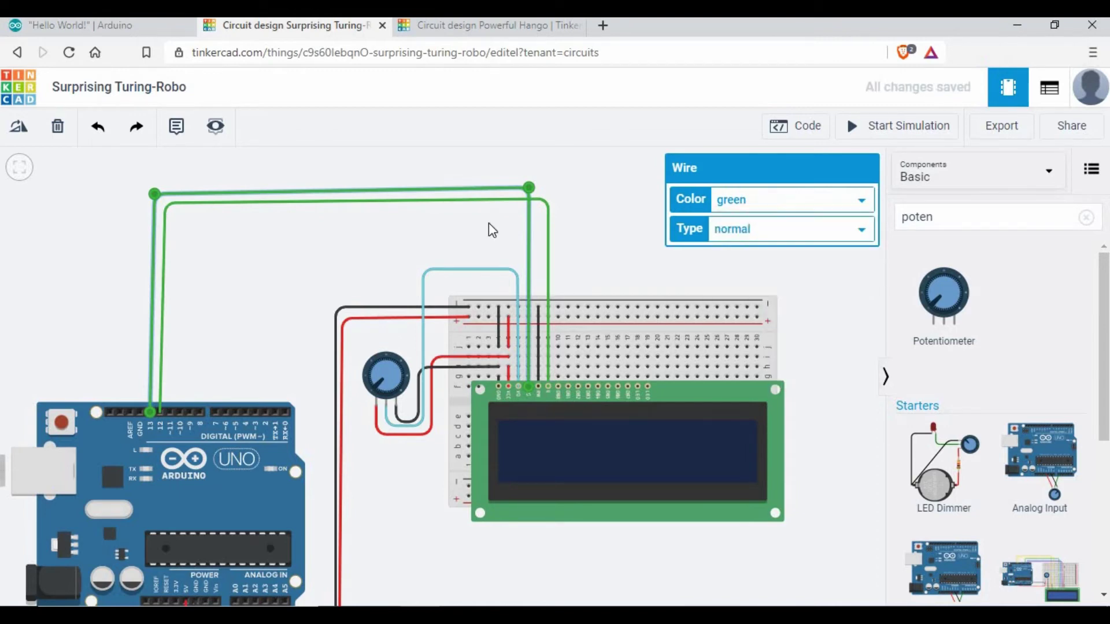
click(553, 234)
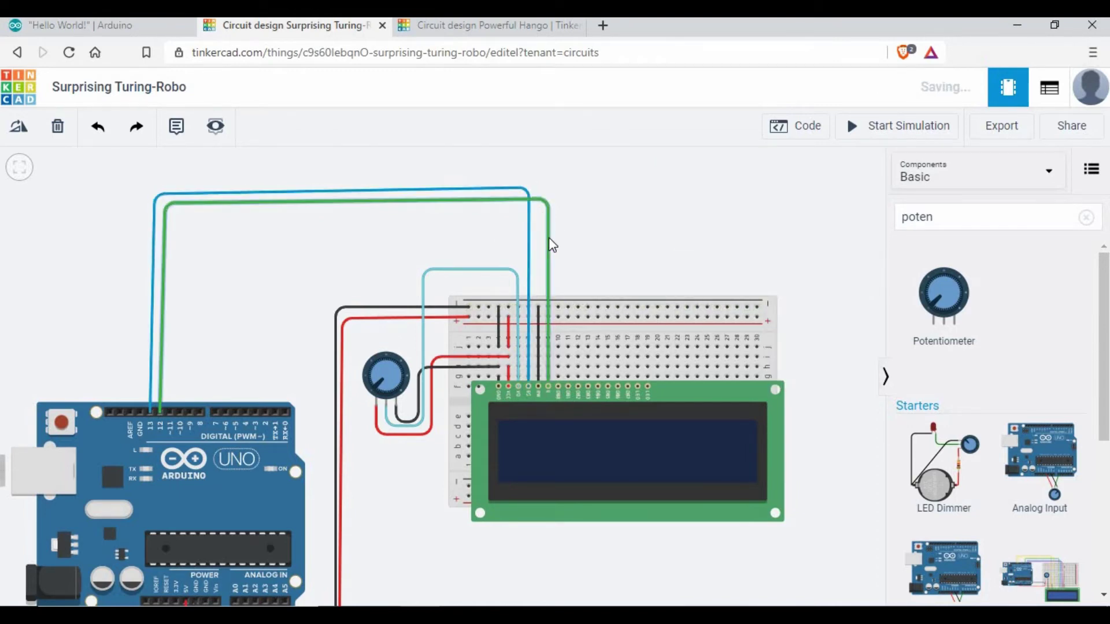
click(548, 243)
click(780, 229)
click(780, 202)
click(785, 208)
click(784, 208)
click(630, 254)
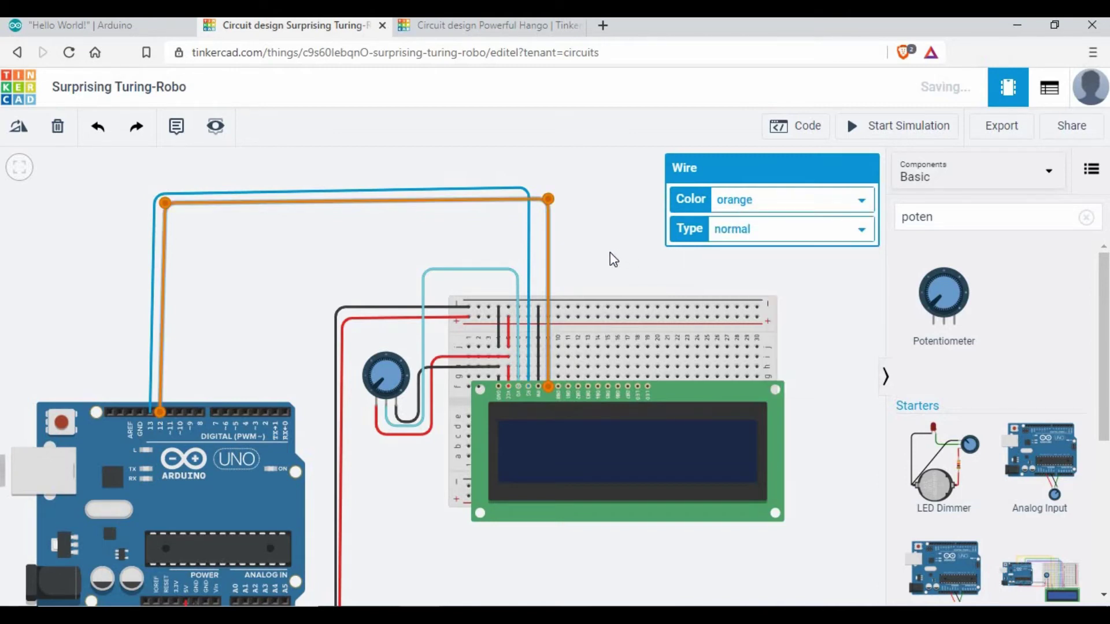
click(633, 261)
Clear the component search and place a resistor from the upper negative rail to row j of breadboard column 19.
scroll(610, 297, up, 2)
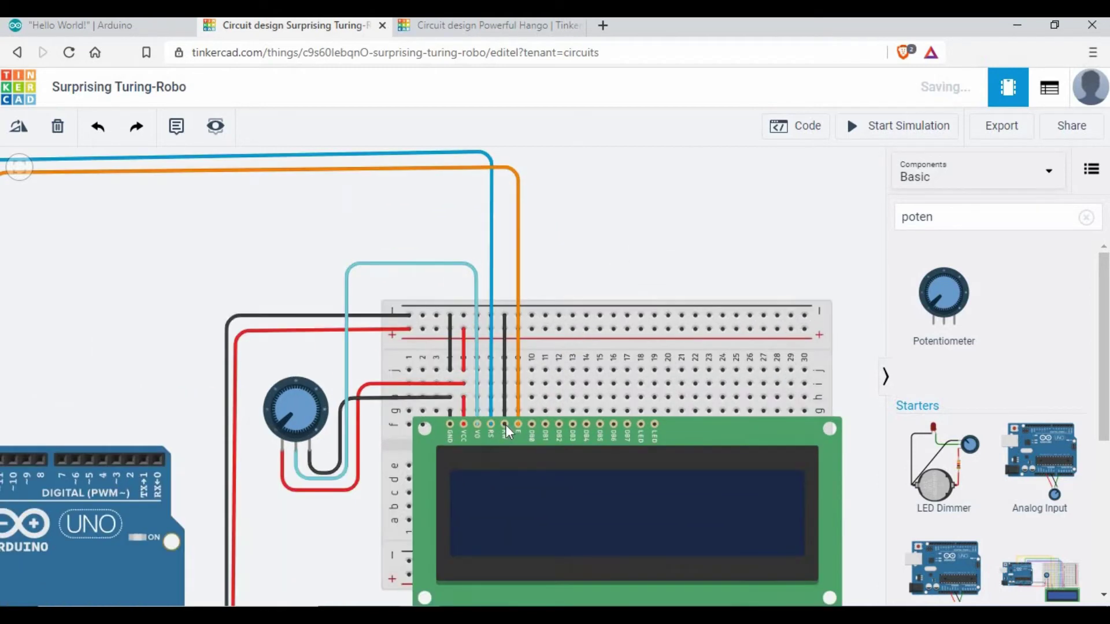
scroll(174, 409, down, 2)
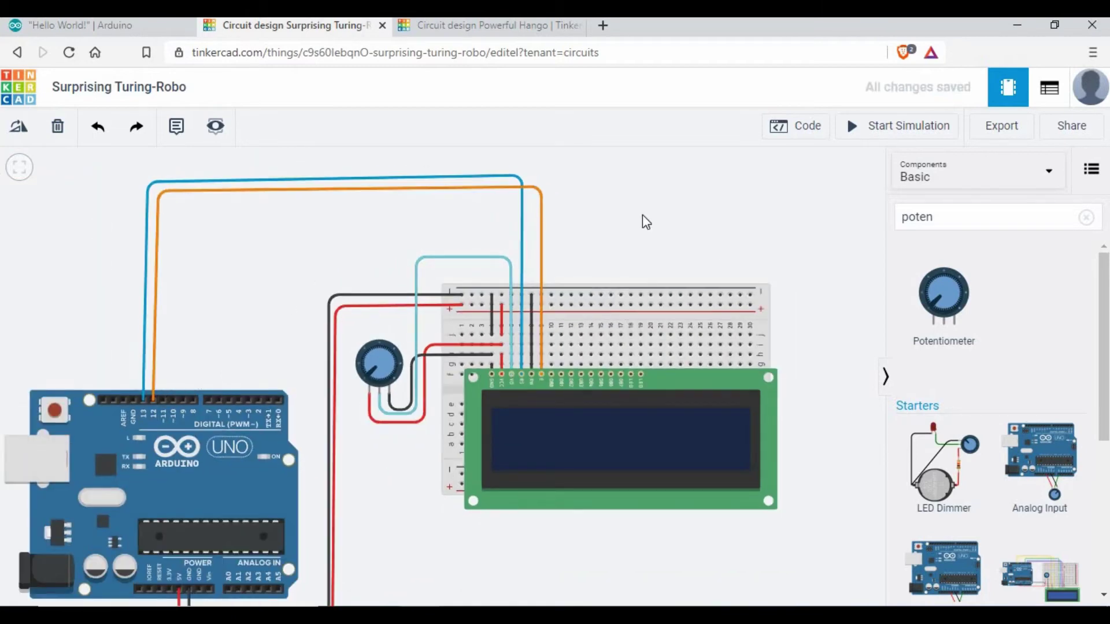
scroll(654, 347, up, 4)
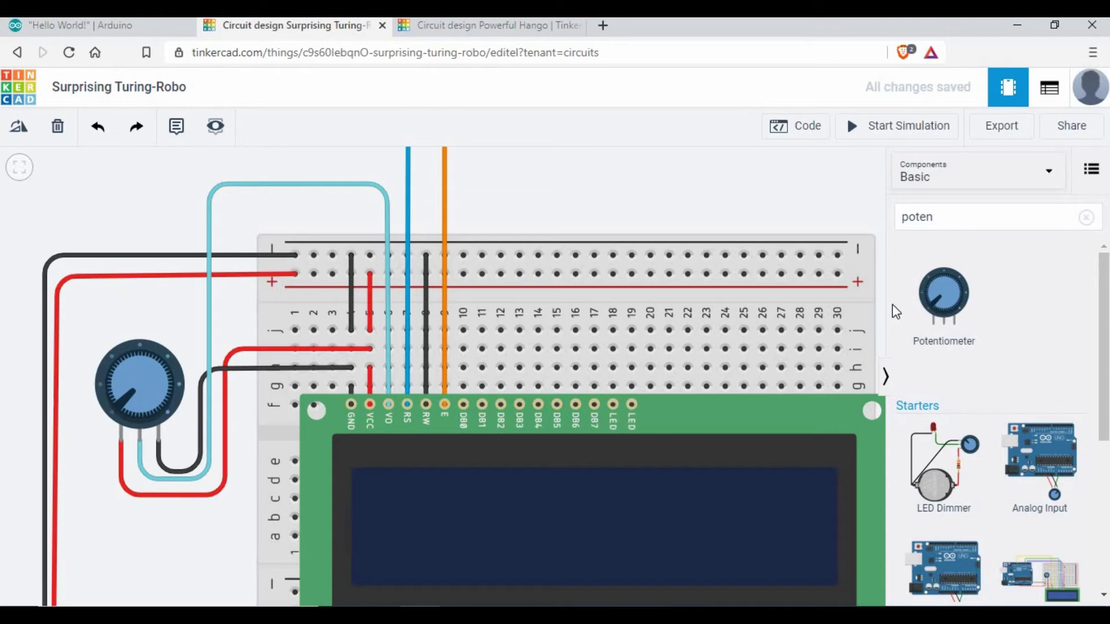
key(ctrl+a)
key(BackSpace)
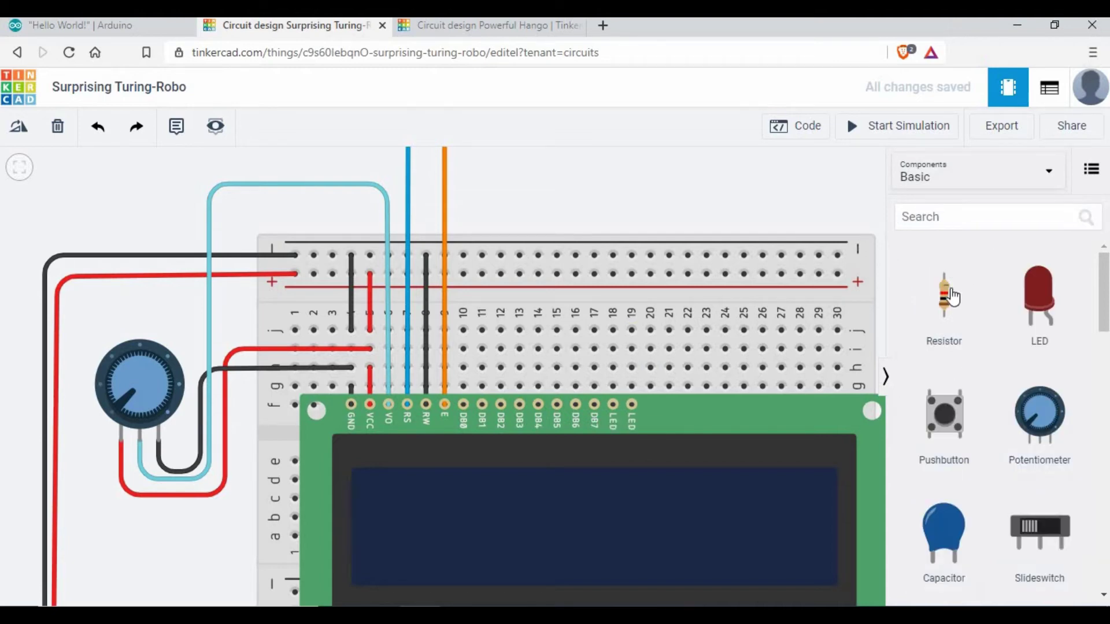
drag(949, 297, 630, 290)
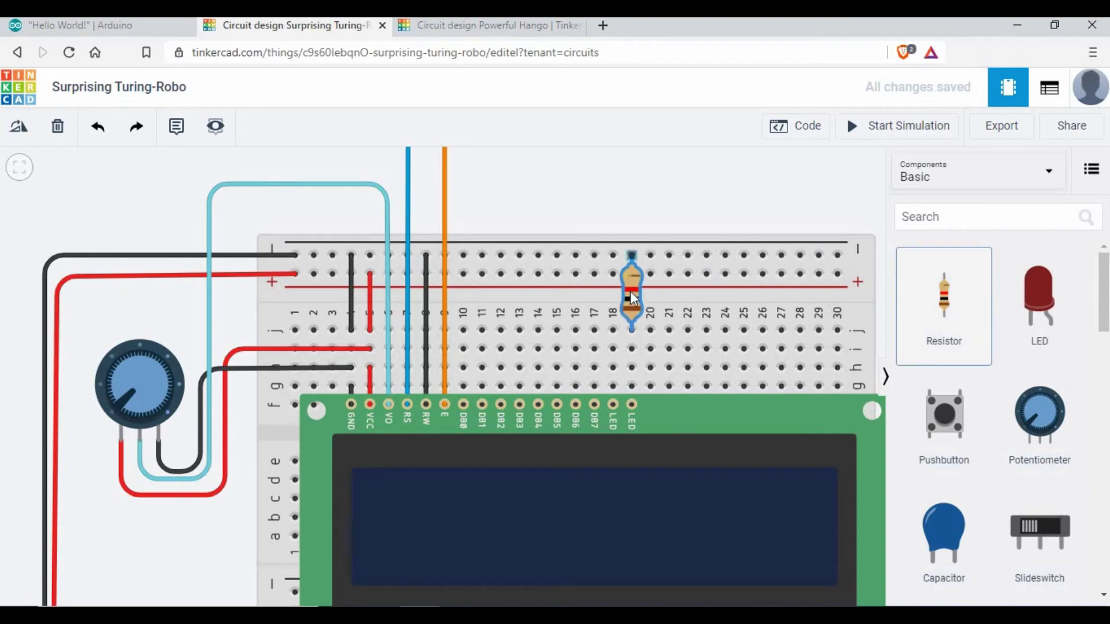
Wire the LCD's last LED pin to row i of breadboard column 19 and colour the wire black.
click(632, 404)
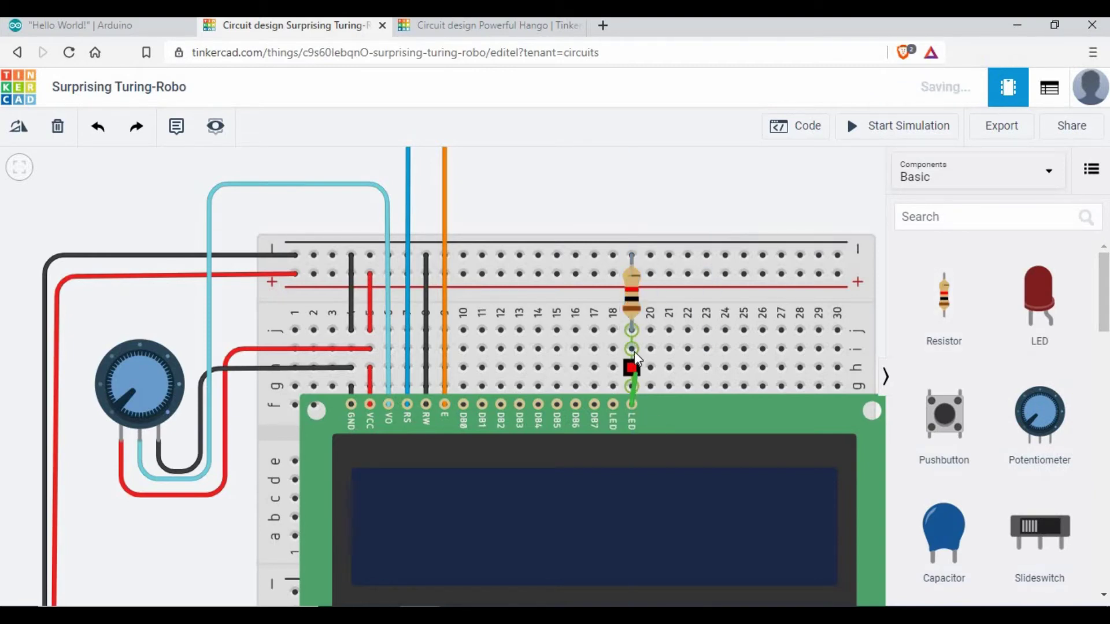
click(632, 349)
click(821, 196)
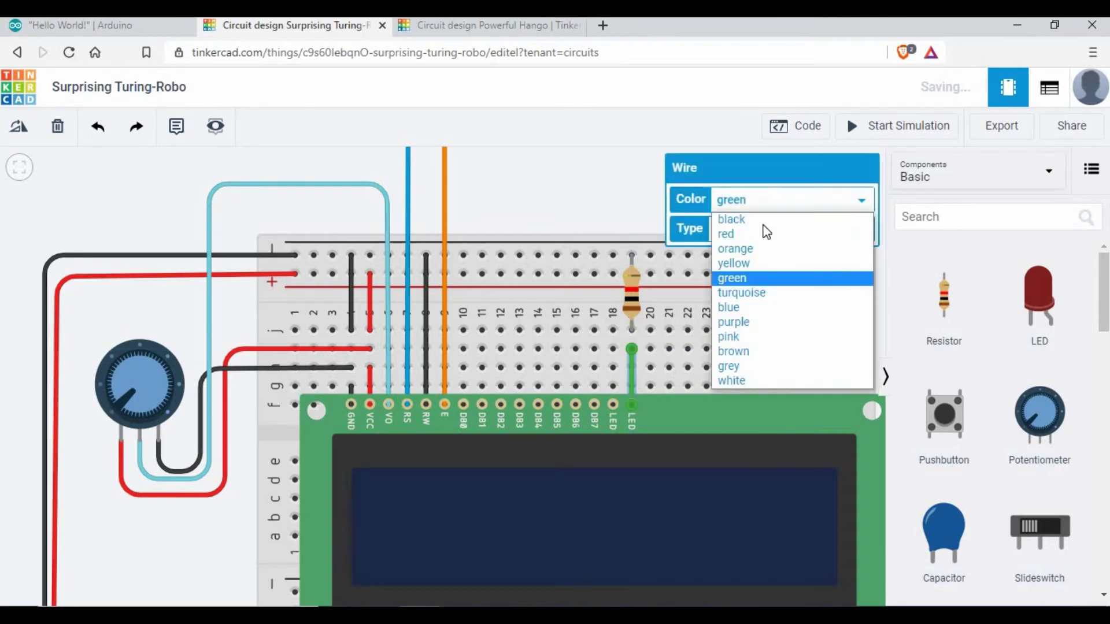
click(732, 219)
Set the resistor's resistance to 220 Ω.
click(633, 301)
click(788, 236)
key(ctrl+a)
text(22)
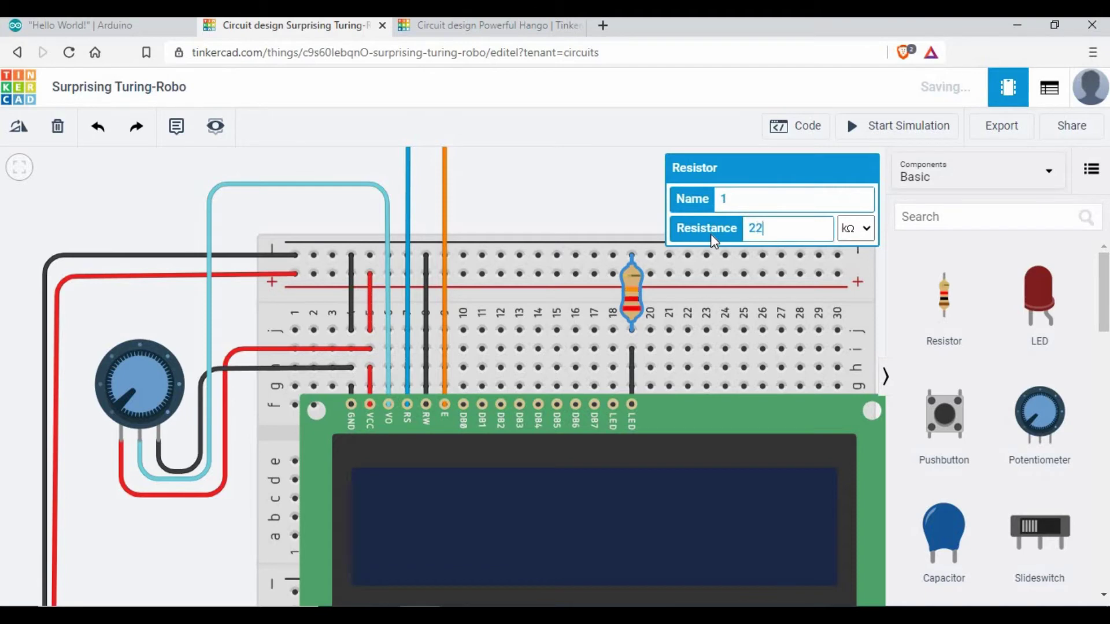
text(0)
click(866, 228)
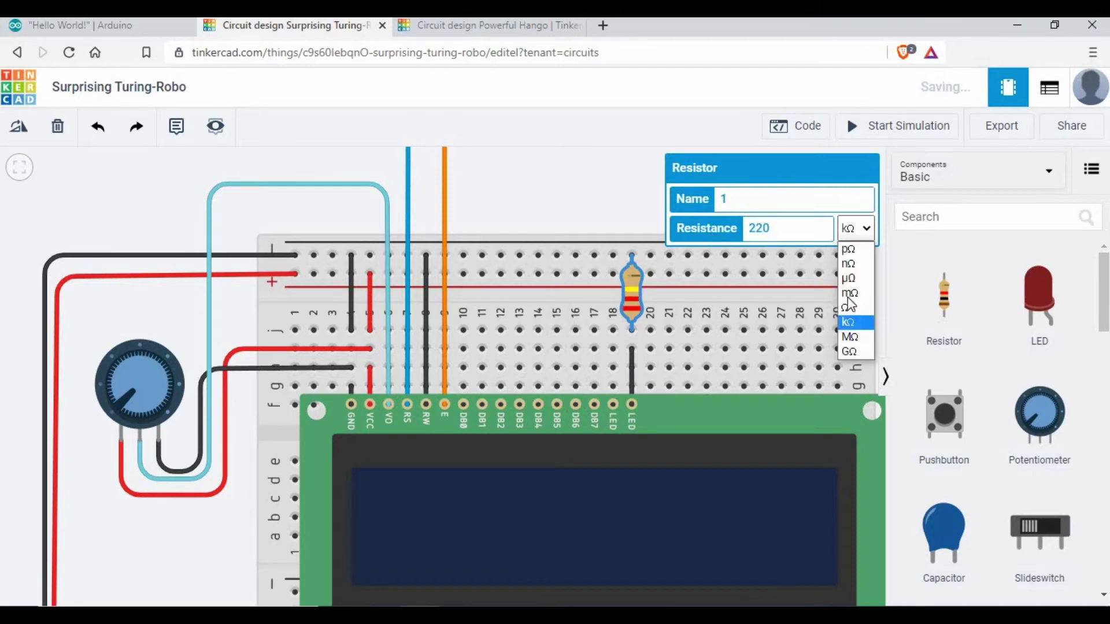
click(848, 307)
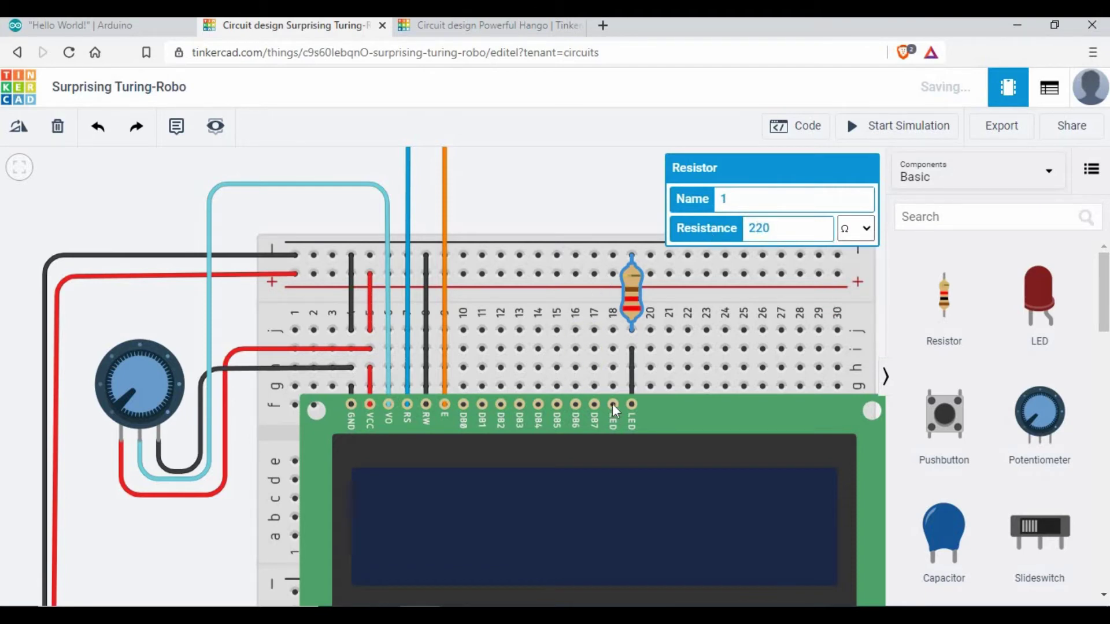
Wire the LCD's LED pin next to DB7 to the breadboard's upper positive rail and colour the wire red.
click(612, 404)
click(612, 274)
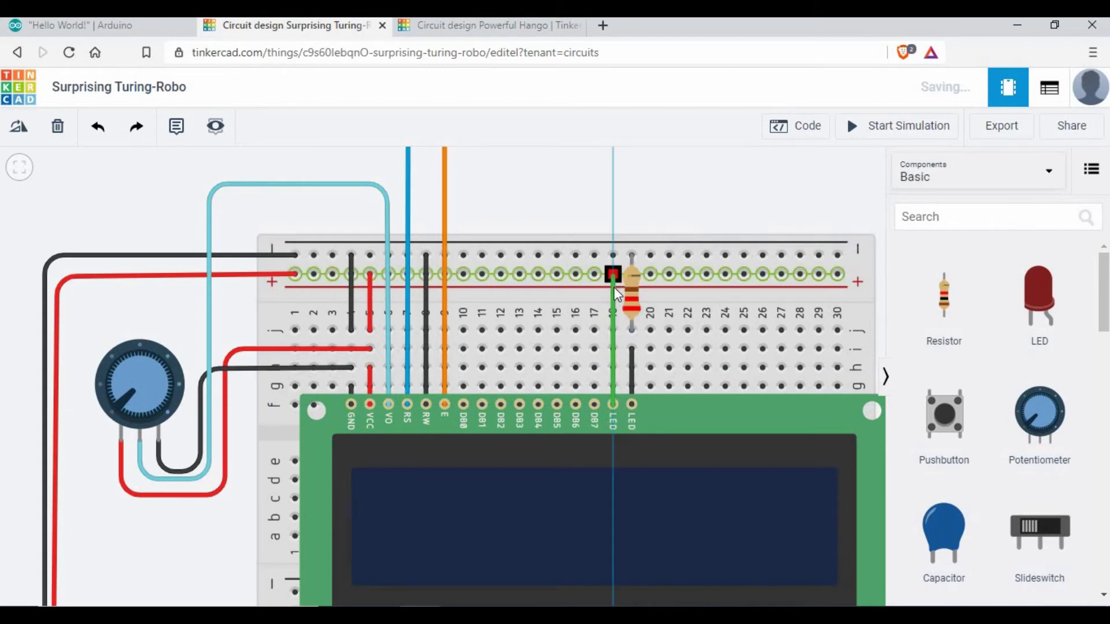
click(789, 199)
click(743, 233)
click(596, 202)
Wire the LCD's DB7 pin to the Arduino's digital pin 2, routing it above the breadboard, and colour the wire purple.
scroll(609, 436, down, 1)
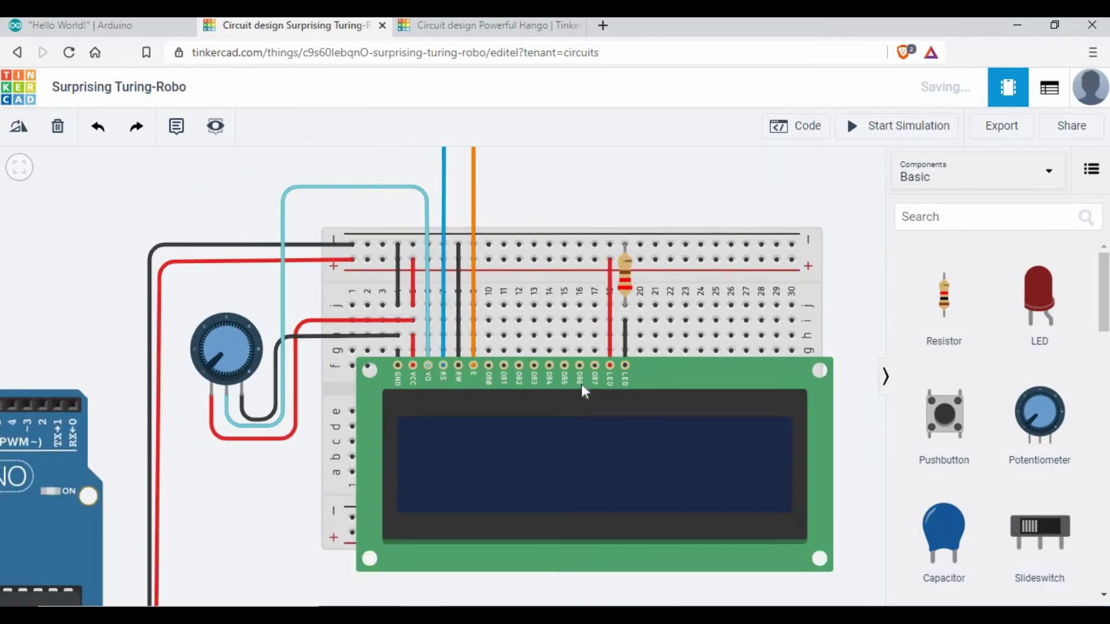
scroll(581, 383, up, 2)
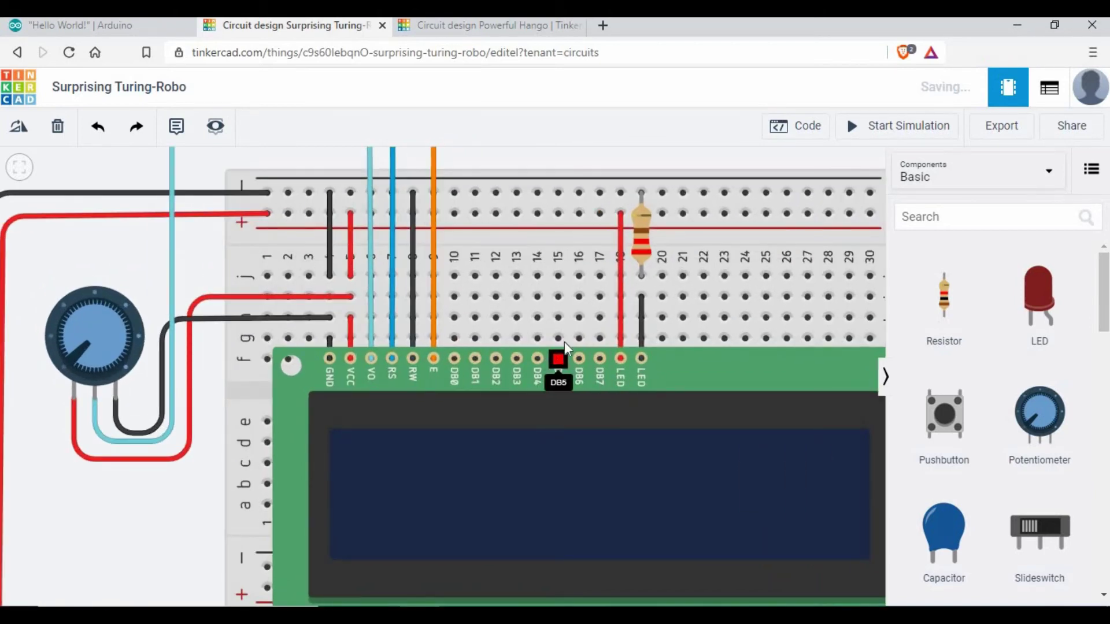
scroll(739, 272, down, 1)
key(f)
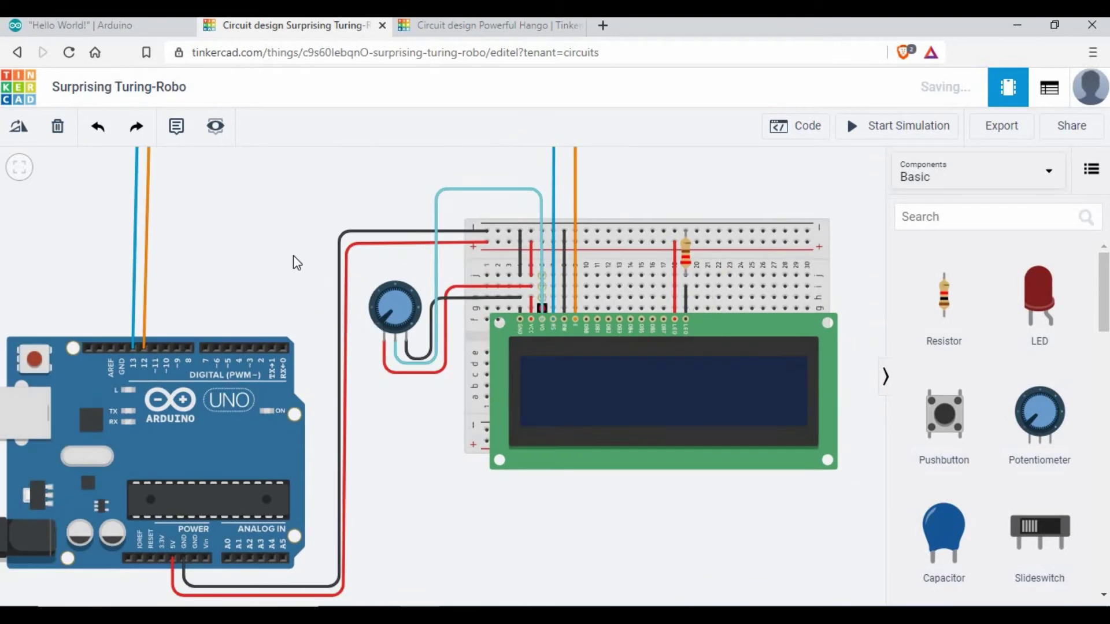
drag(210, 357, 241, 427)
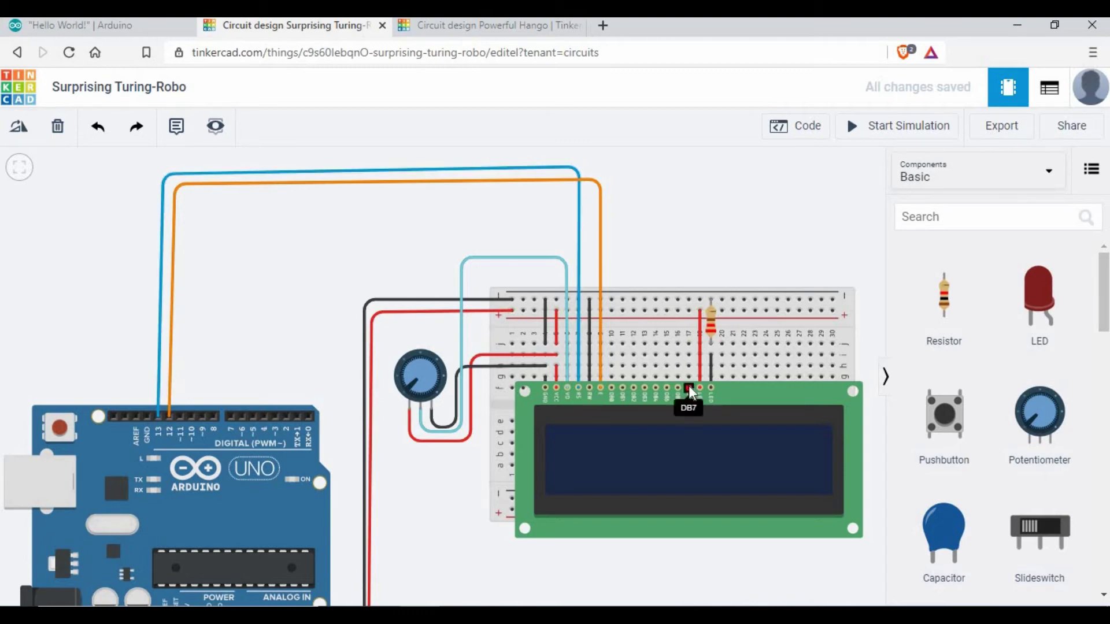
click(696, 307)
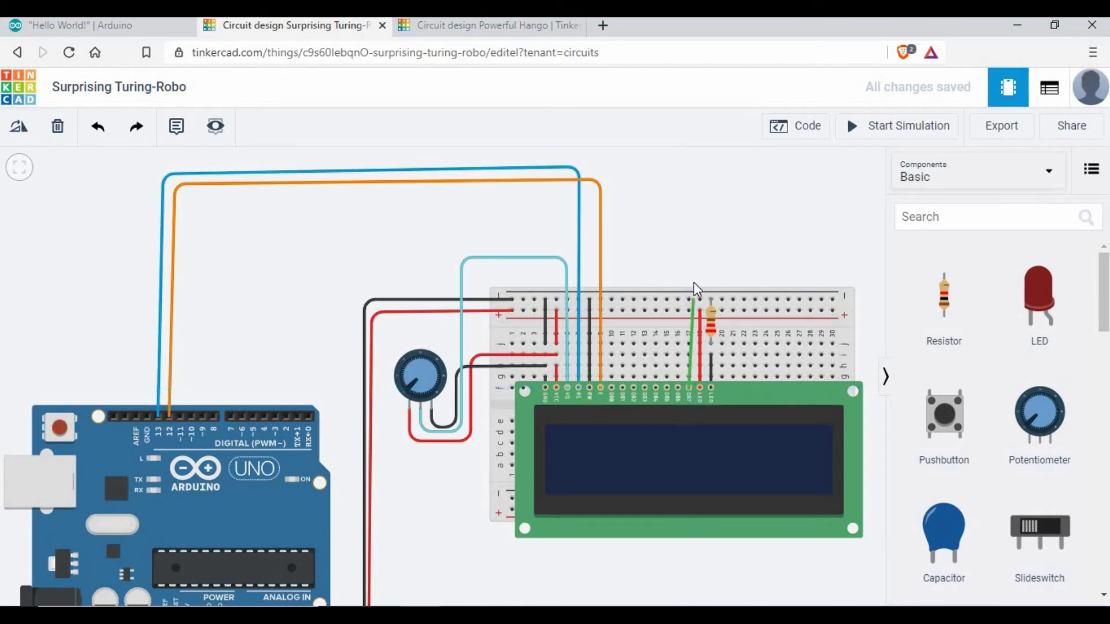
click(688, 187)
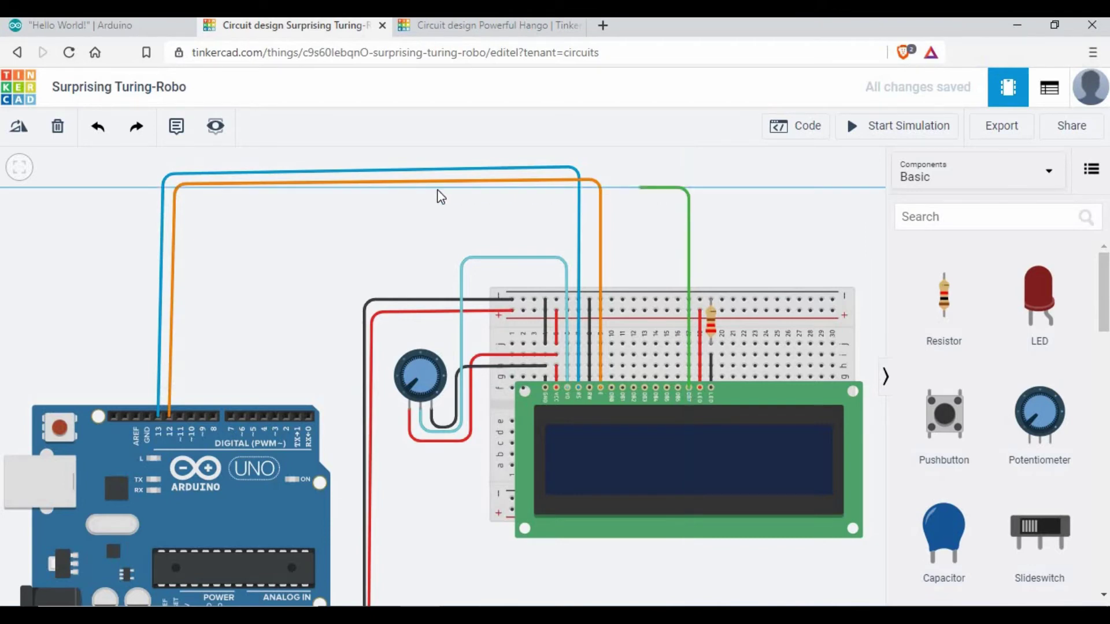
click(290, 194)
click(285, 418)
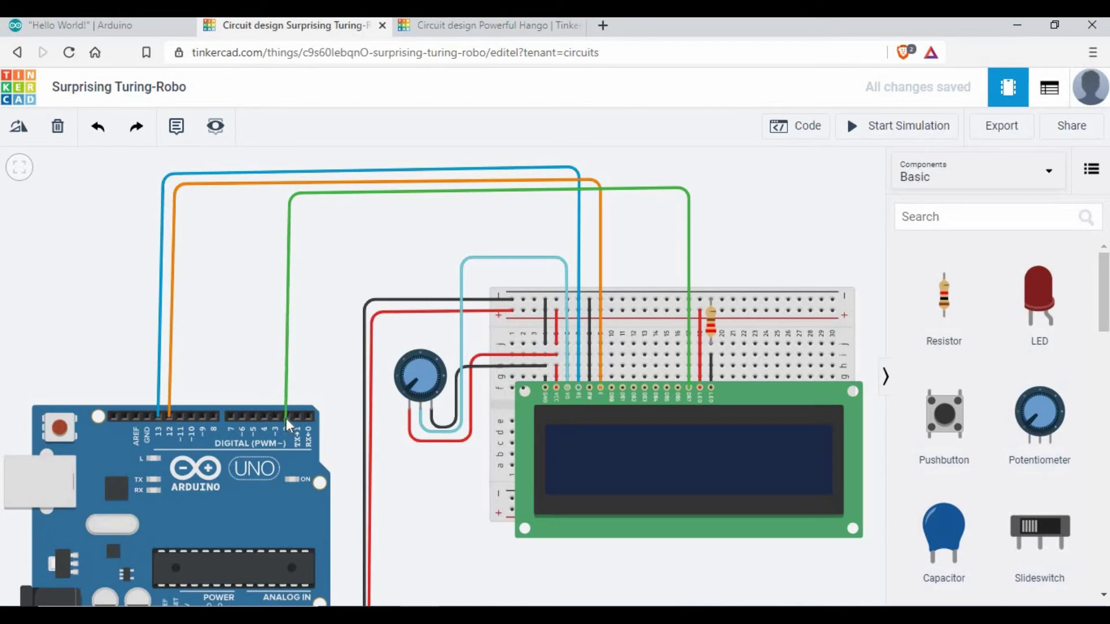
click(769, 200)
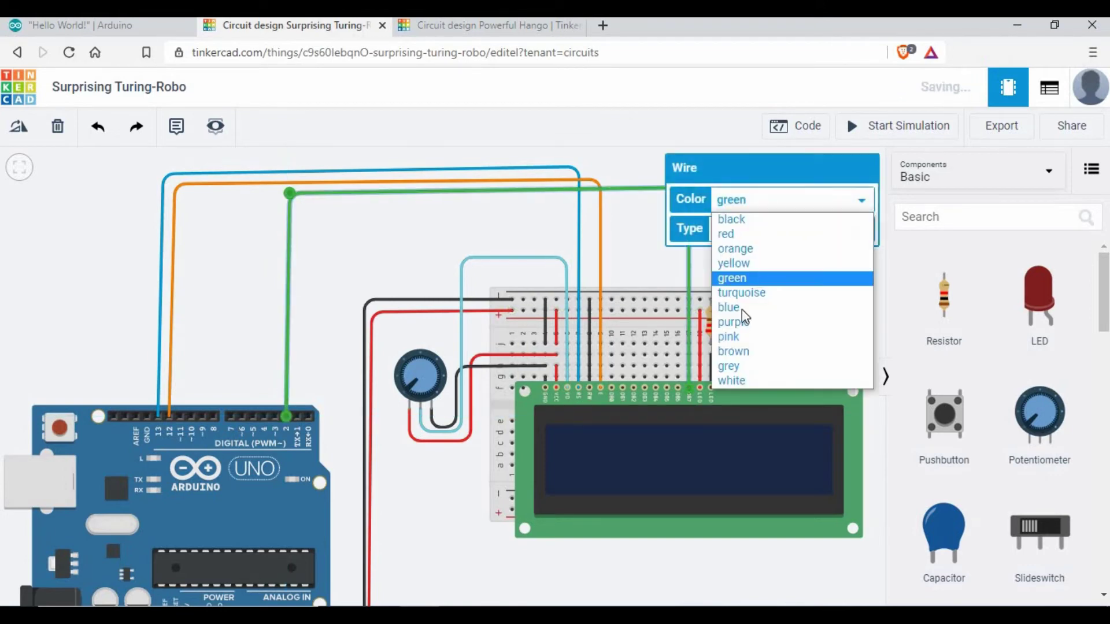
click(733, 324)
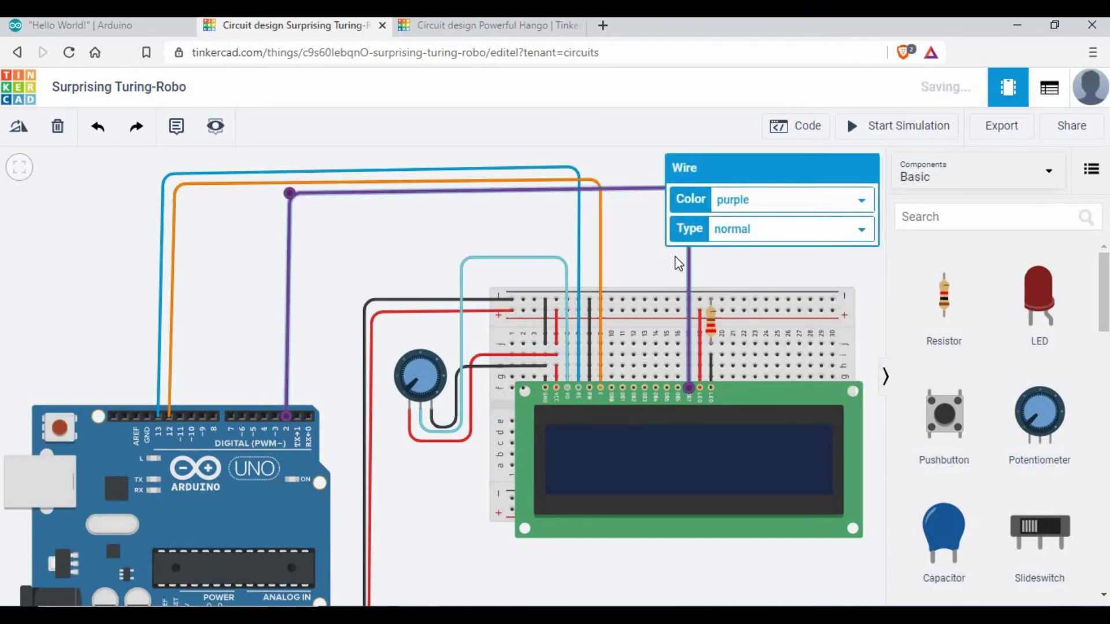
Wire the LCD's DB6 pin to the Arduino's digital pin 3 and align the wire's corner above that pin.
click(679, 264)
click(677, 387)
click(677, 199)
click(267, 201)
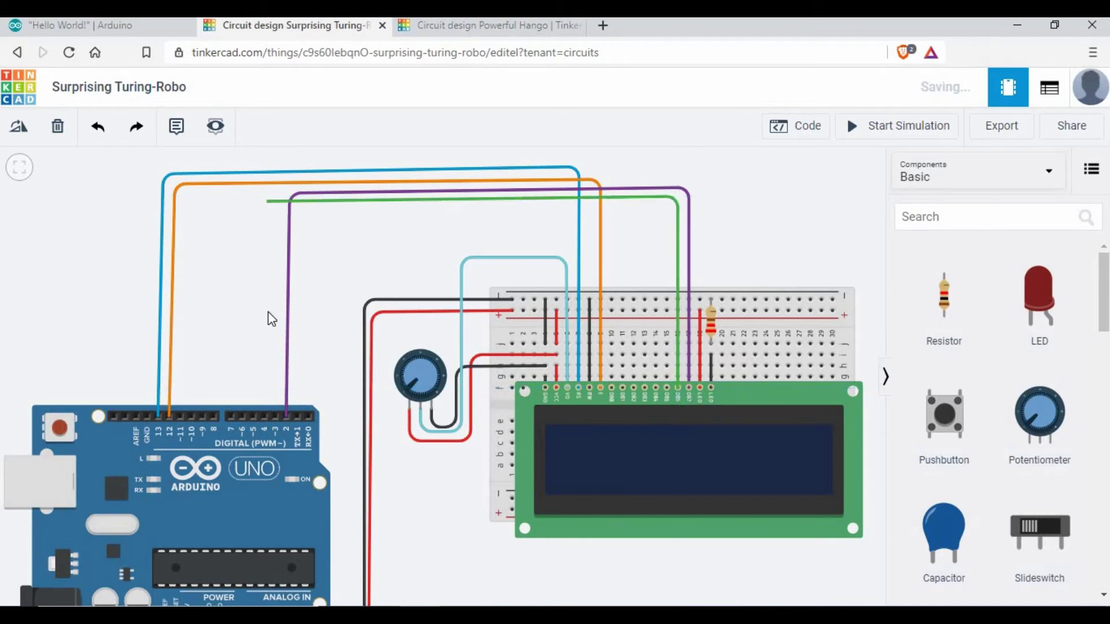
click(275, 416)
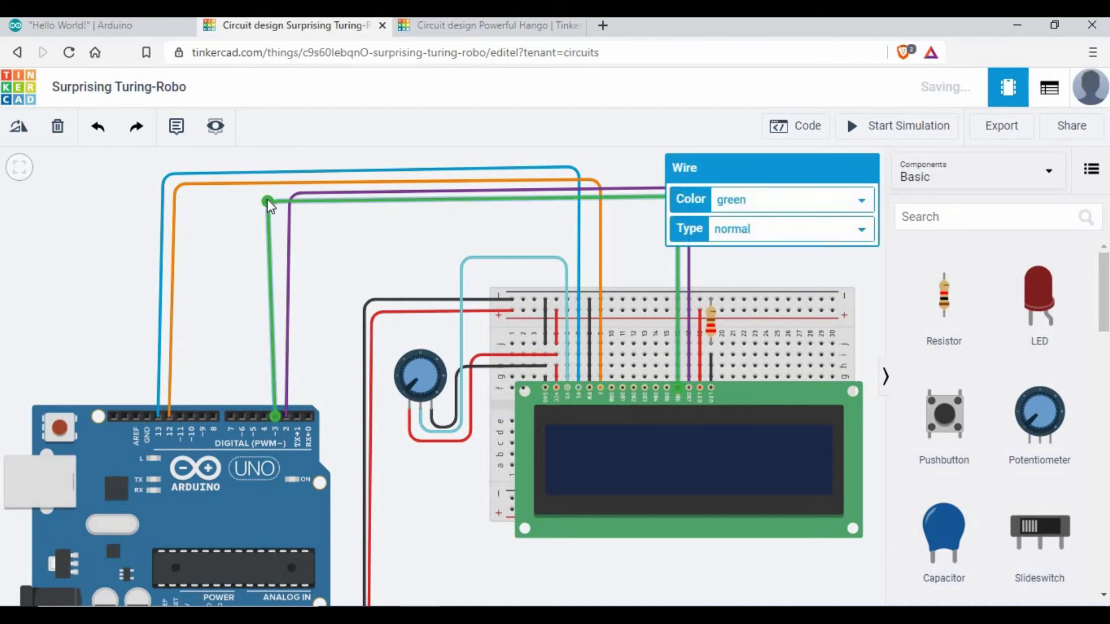
drag(268, 202, 279, 201)
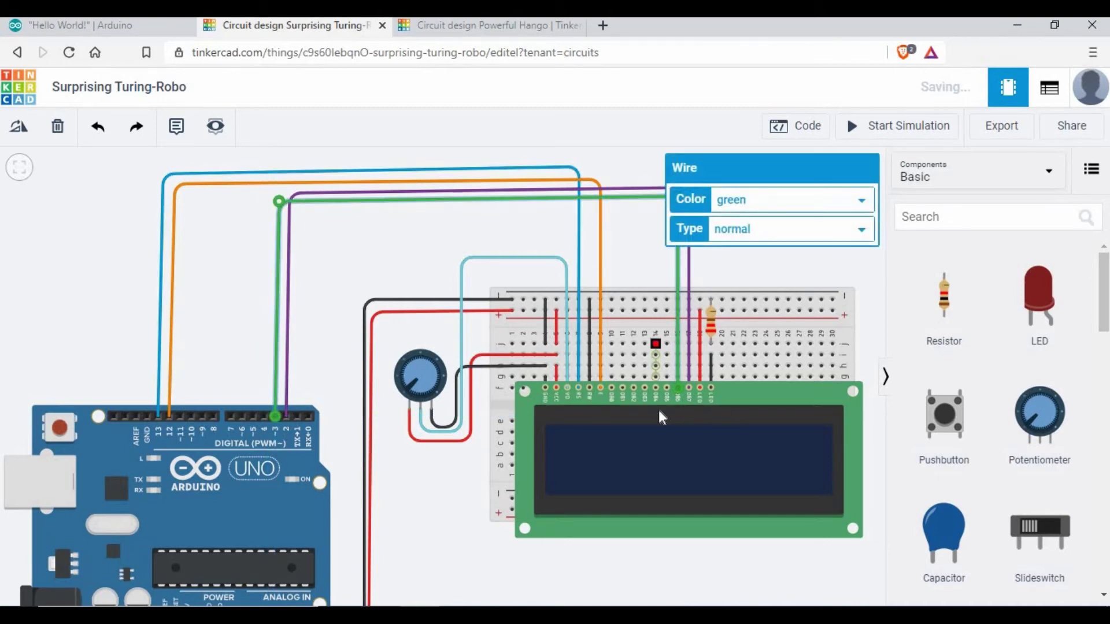
Wire the LCD's DB5 pin to the Arduino's digital pin 4, routing it just below the DB6 wire.
click(666, 388)
click(668, 208)
click(265, 212)
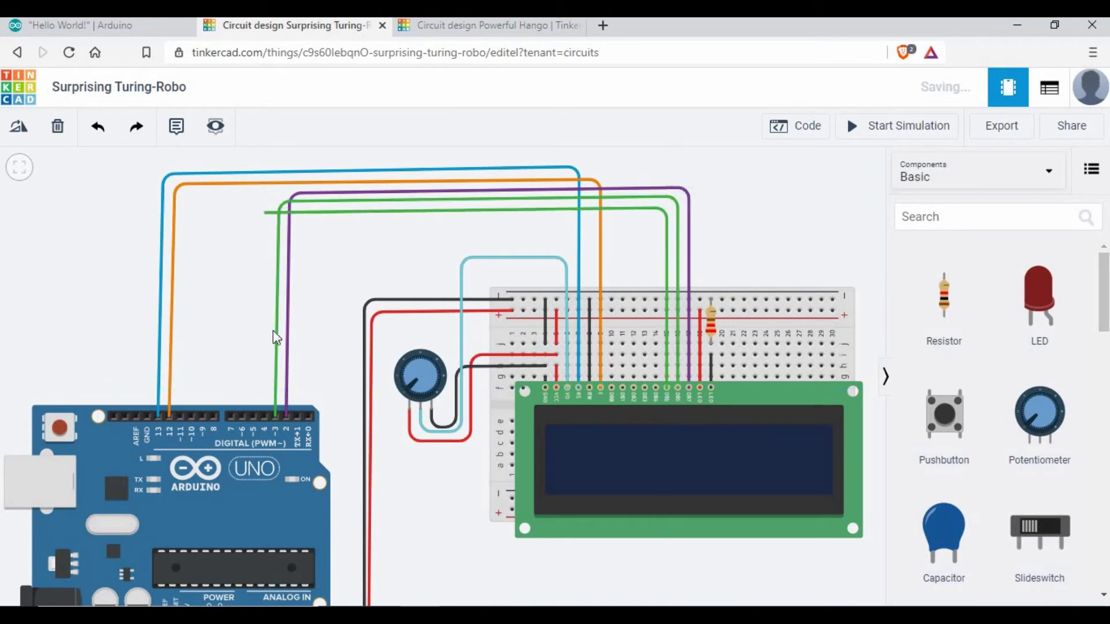
click(268, 407)
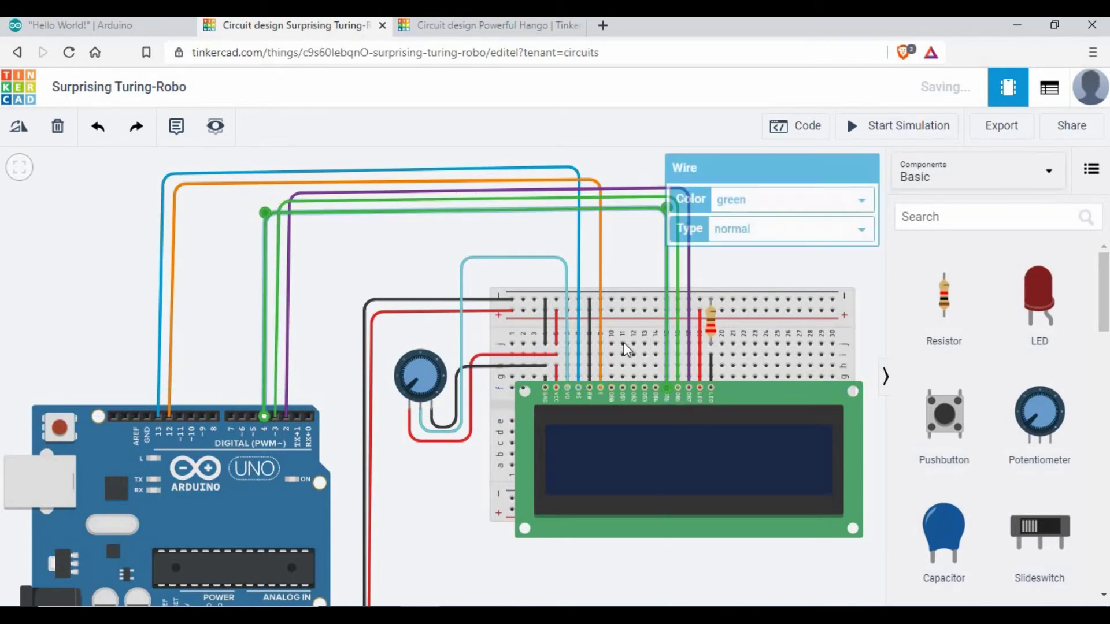
Colour the DB6 and DB5 wires purple.
click(776, 210)
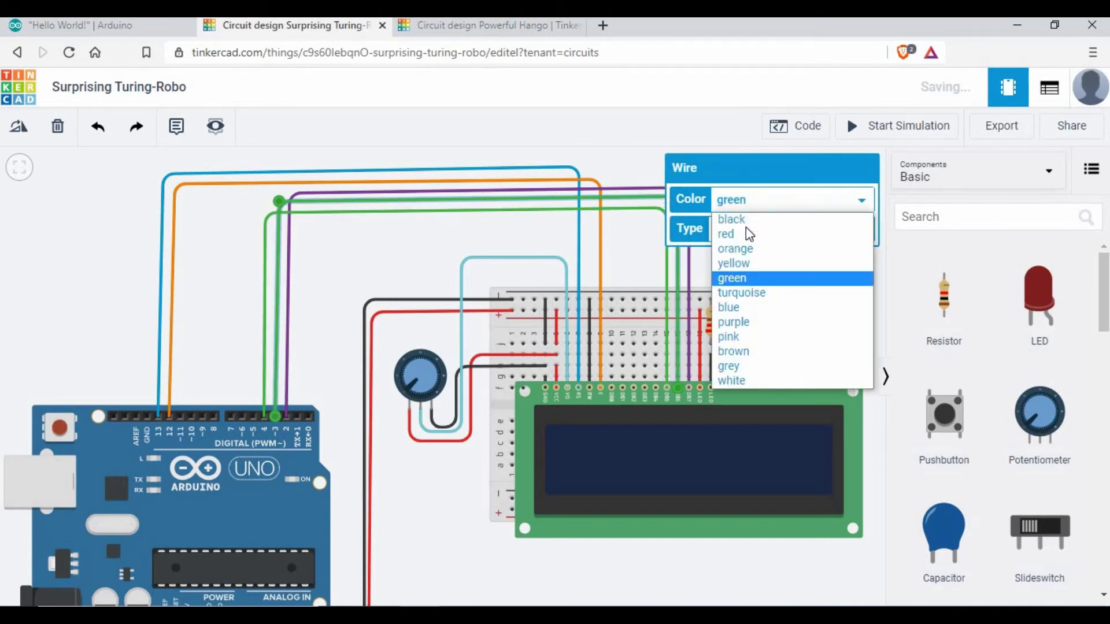
click(731, 321)
click(735, 206)
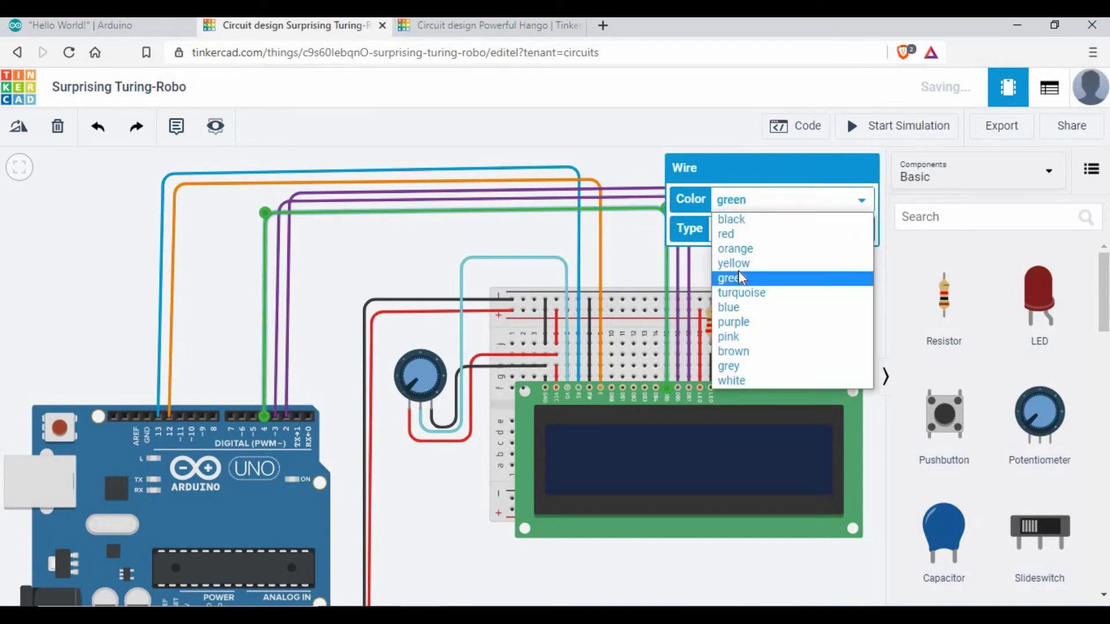
click(733, 322)
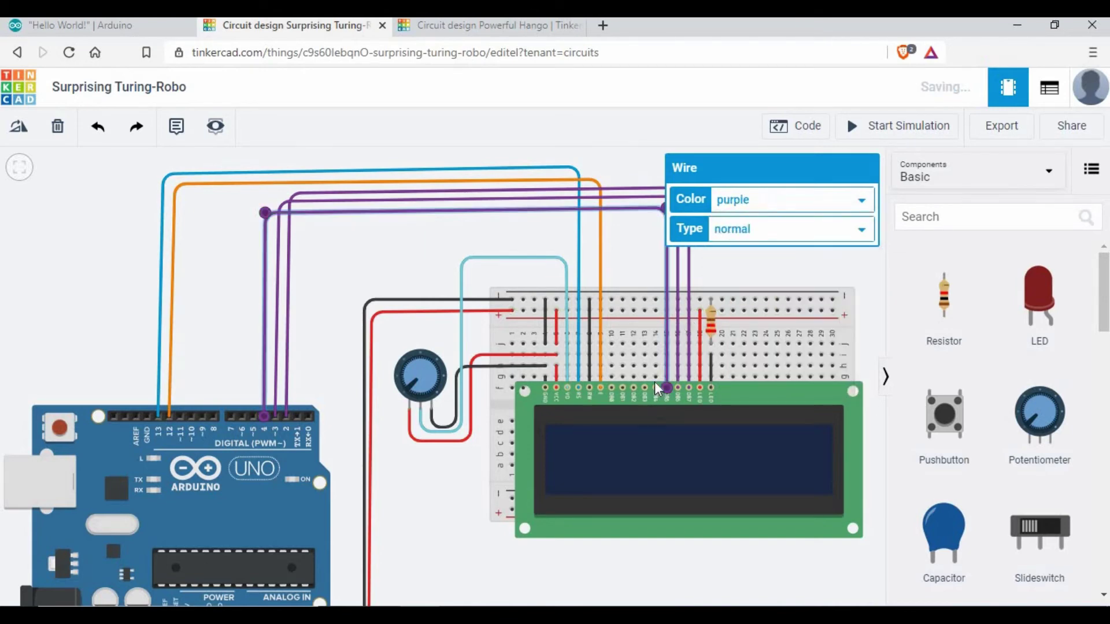
Wire the LCD's DB4 pin to the Arduino's digital pin 5, align its corner above that pin and colour the wire purple.
click(654, 383)
click(653, 387)
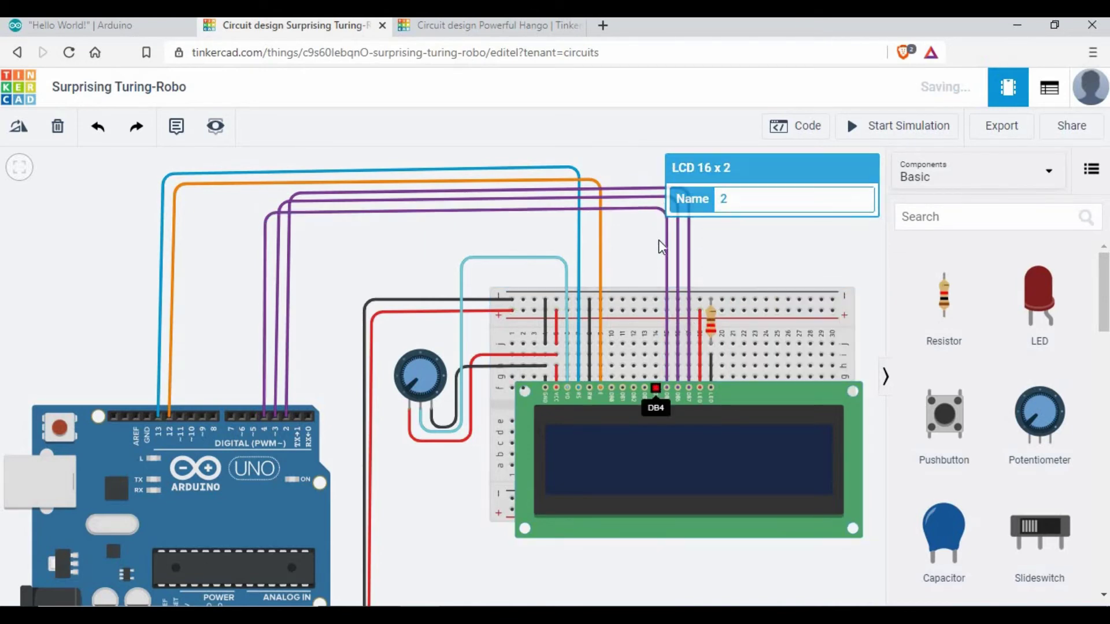
click(659, 221)
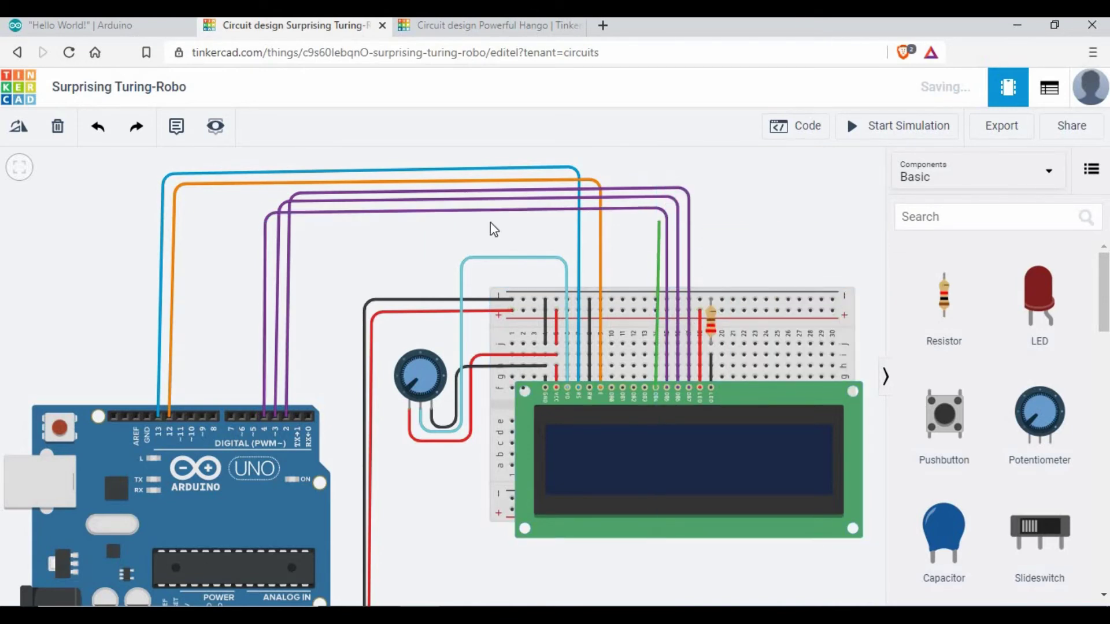
click(248, 223)
click(264, 415)
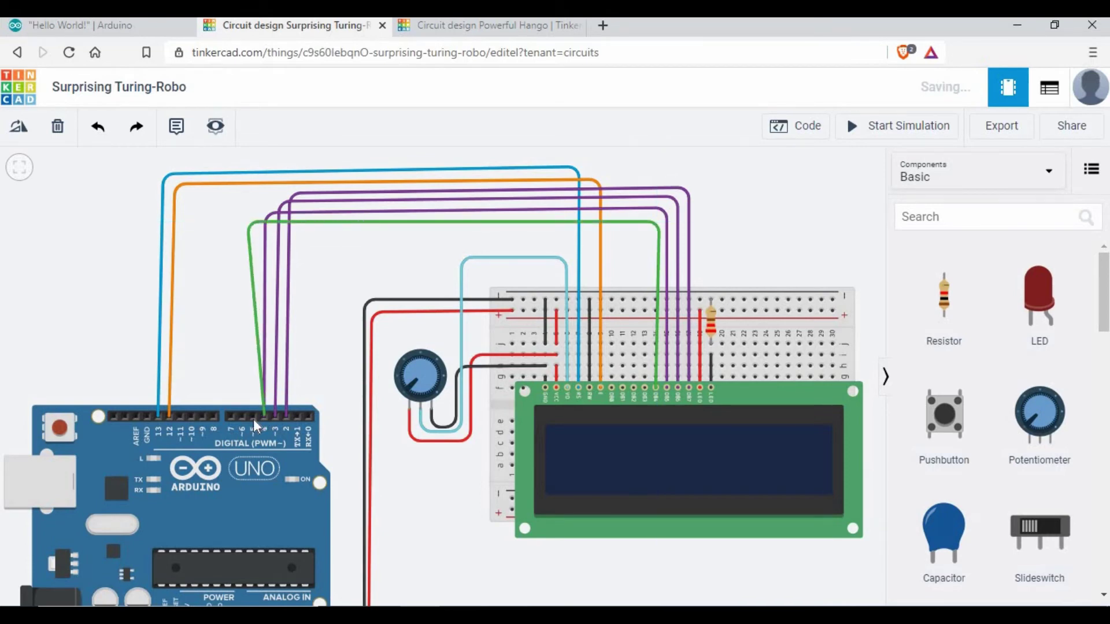
click(253, 417)
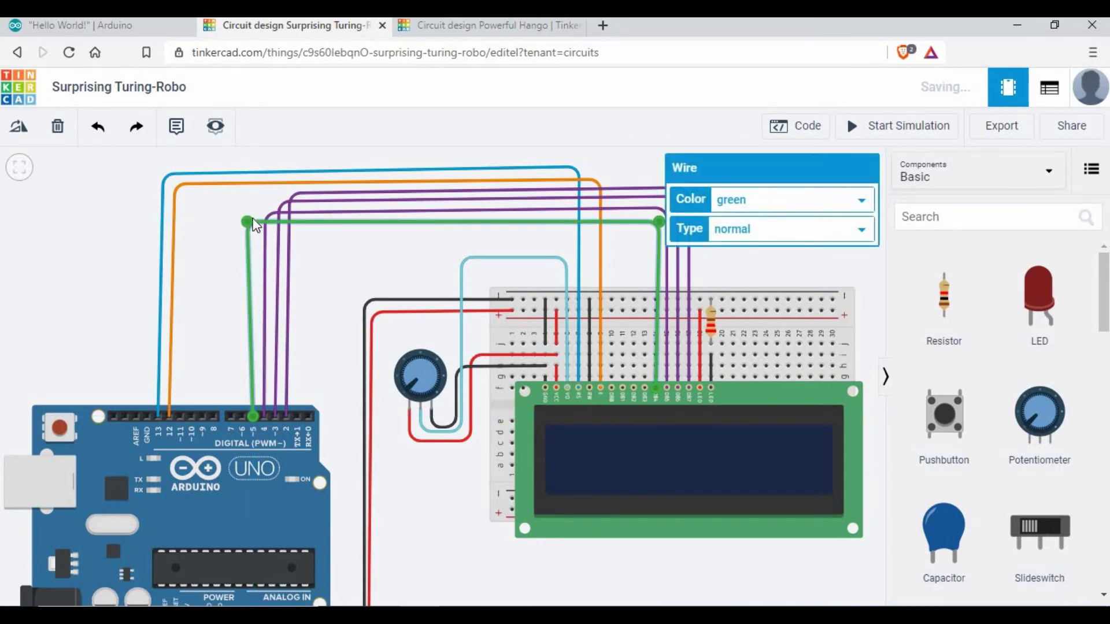
drag(247, 221, 253, 221)
click(779, 203)
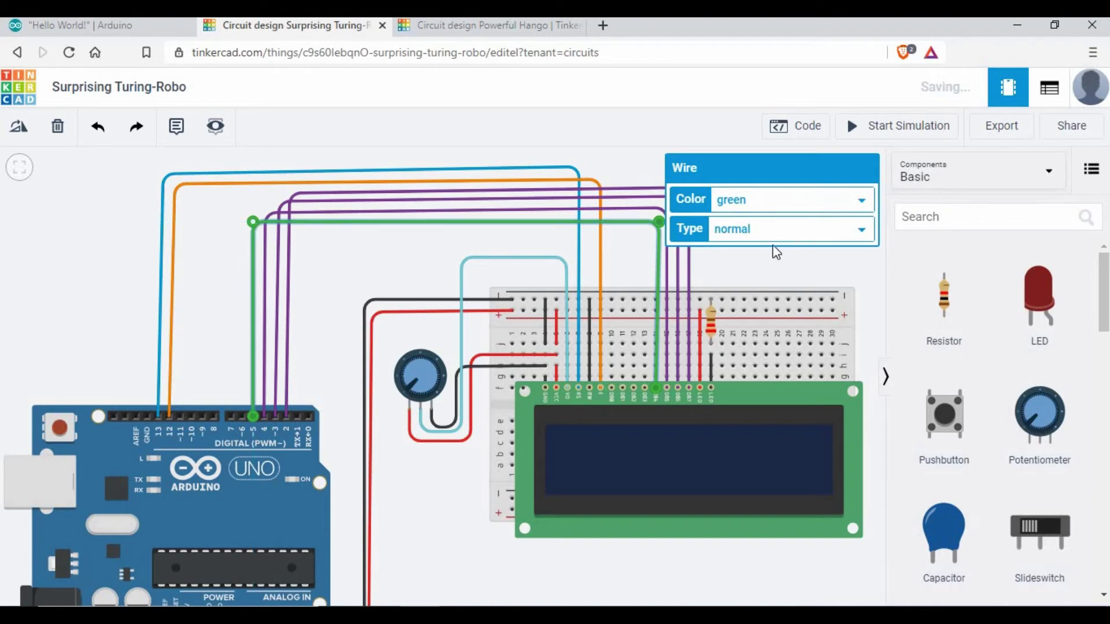
click(762, 327)
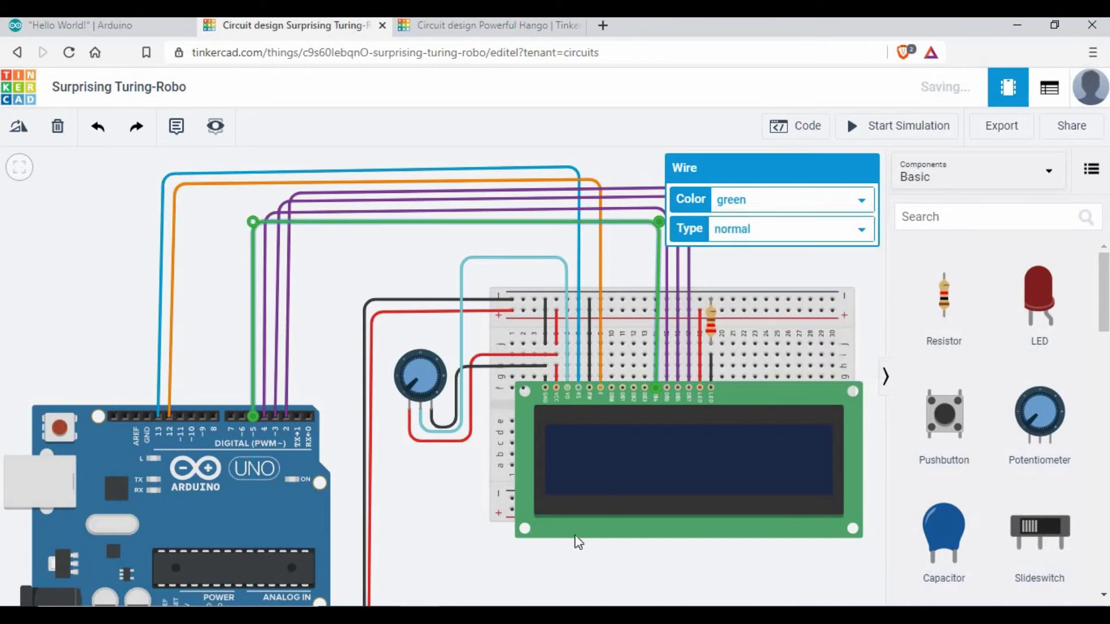
click(451, 506)
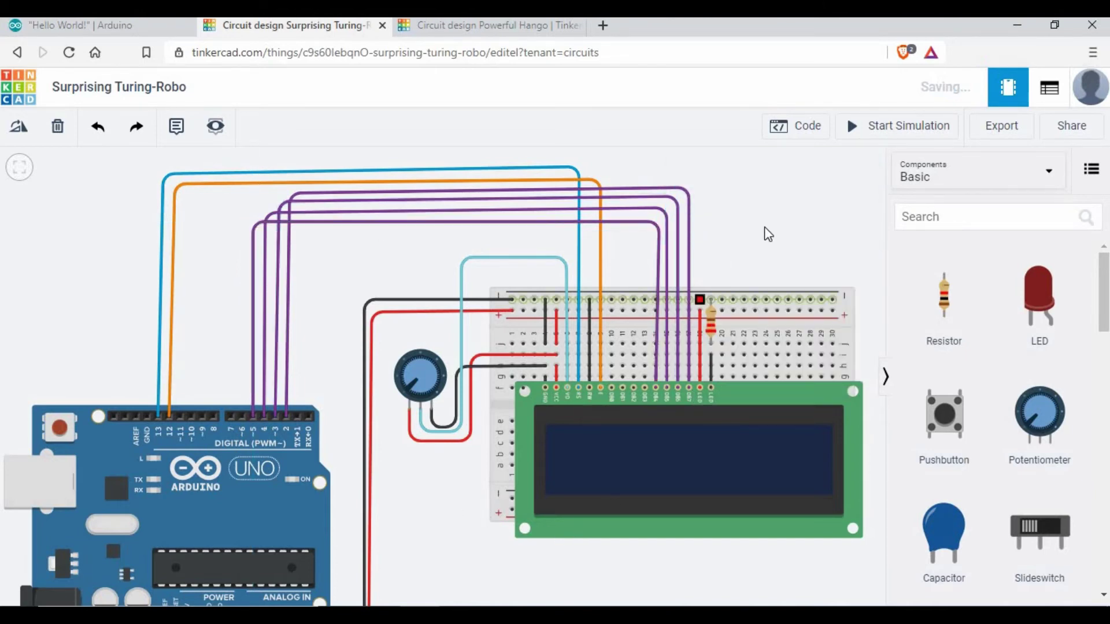
scroll(741, 243, up, 1)
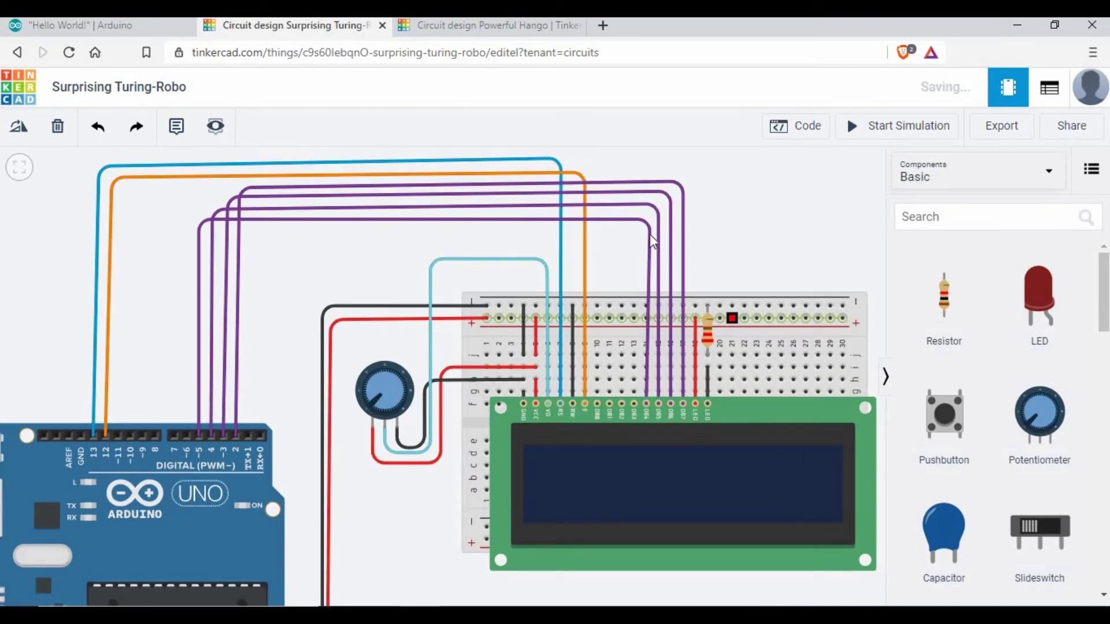
scroll(345, 382, down, 3)
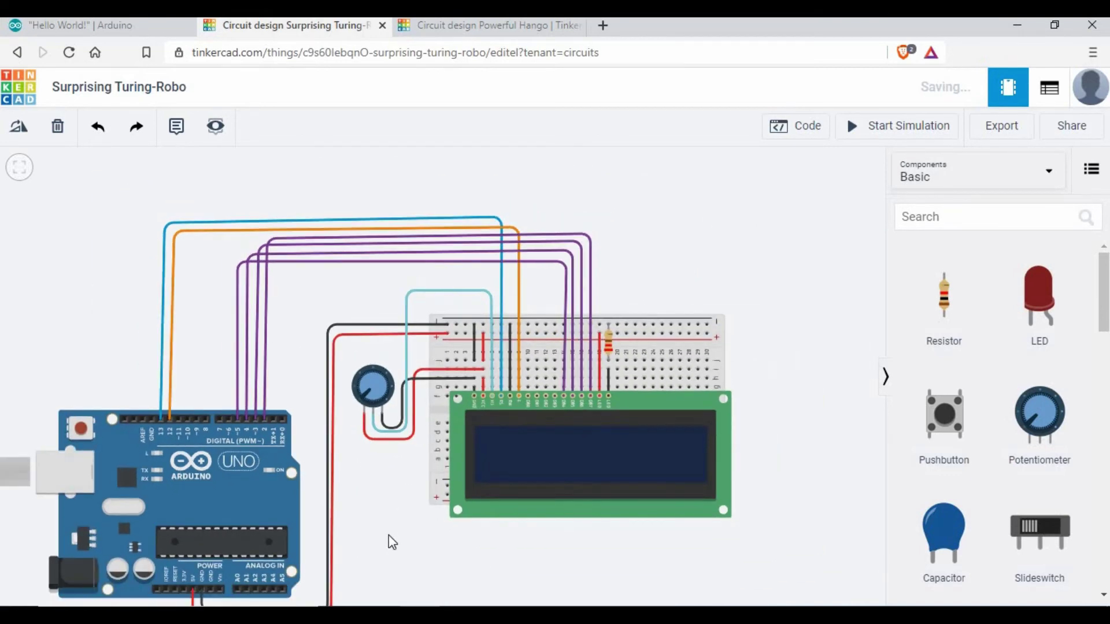
scroll(407, 451, down, 2)
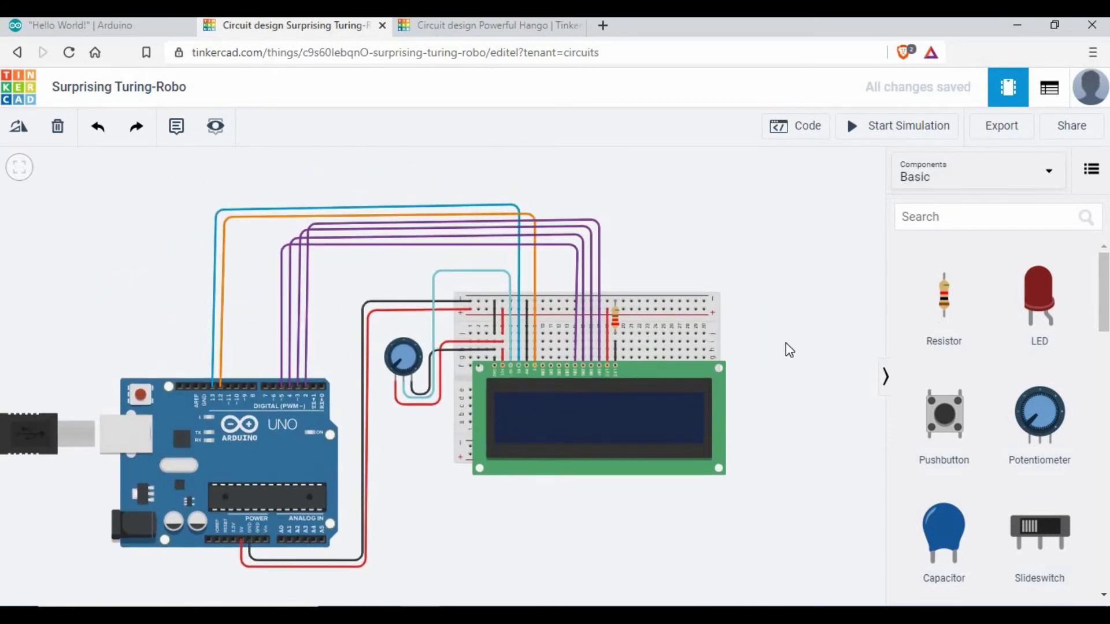
scroll(783, 348, up, 1)
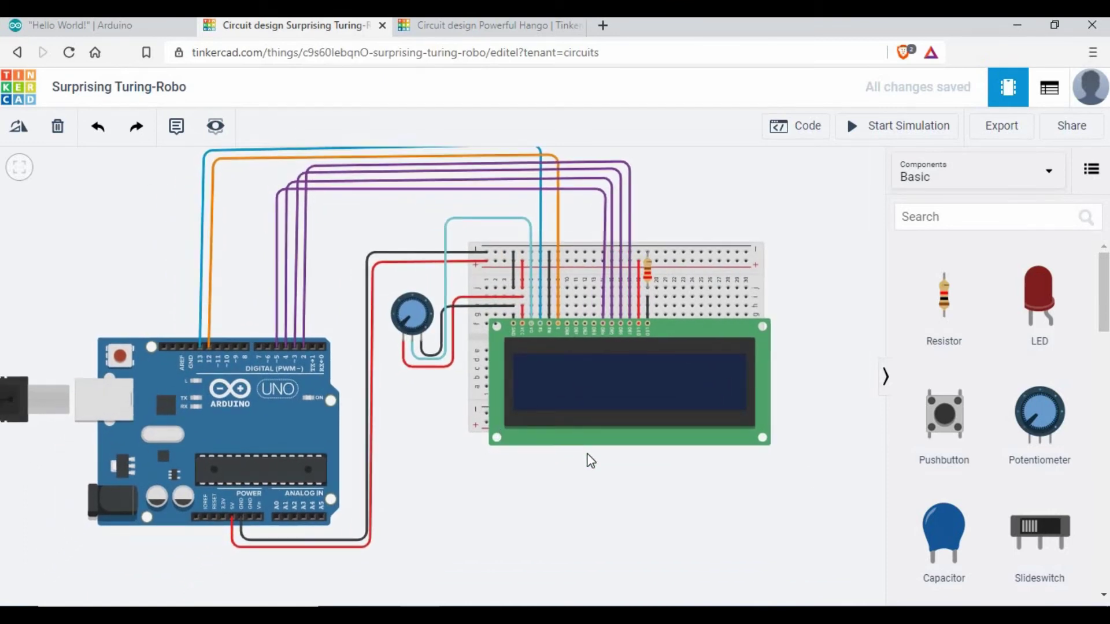
Open the Arduino's code and switch the editor from Blocks to Text.
click(808, 128)
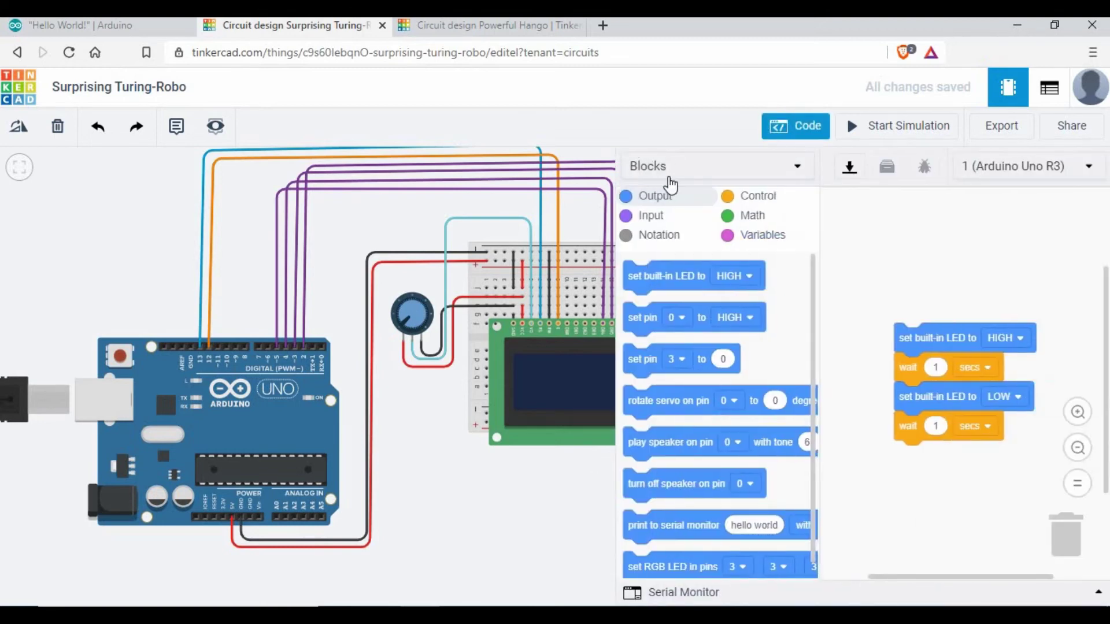
click(662, 166)
click(676, 241)
click(624, 241)
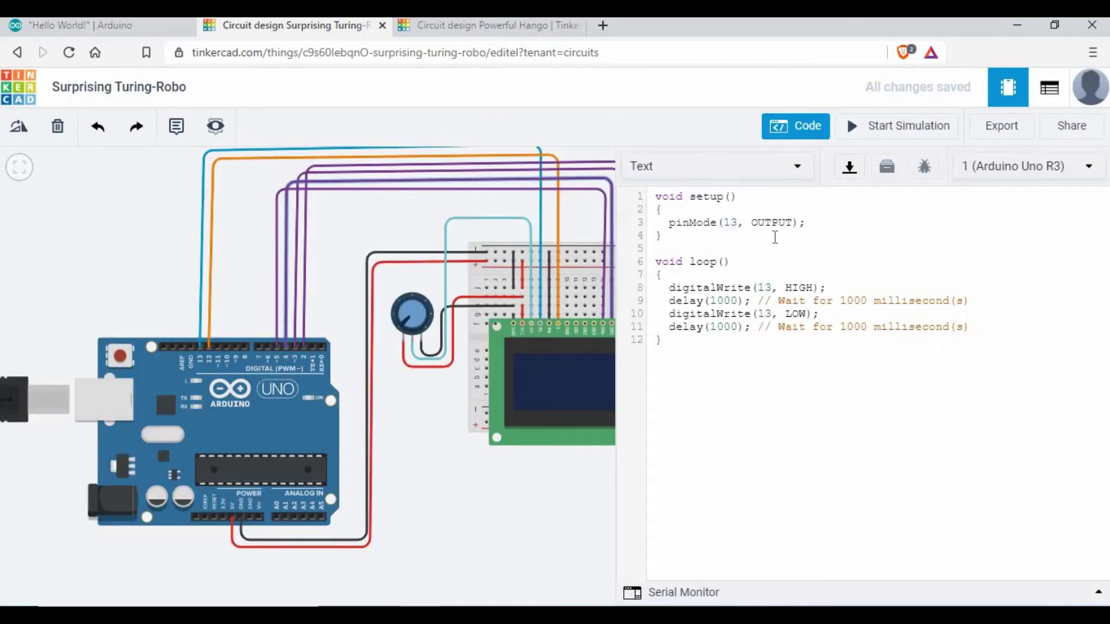
Insert the lines "#include<LiquidCrystal.h>" and "LiquidCrystal lcd(13, 12, 5, 4, 3, 2);" above void setup().
click(657, 197)
key(Return)
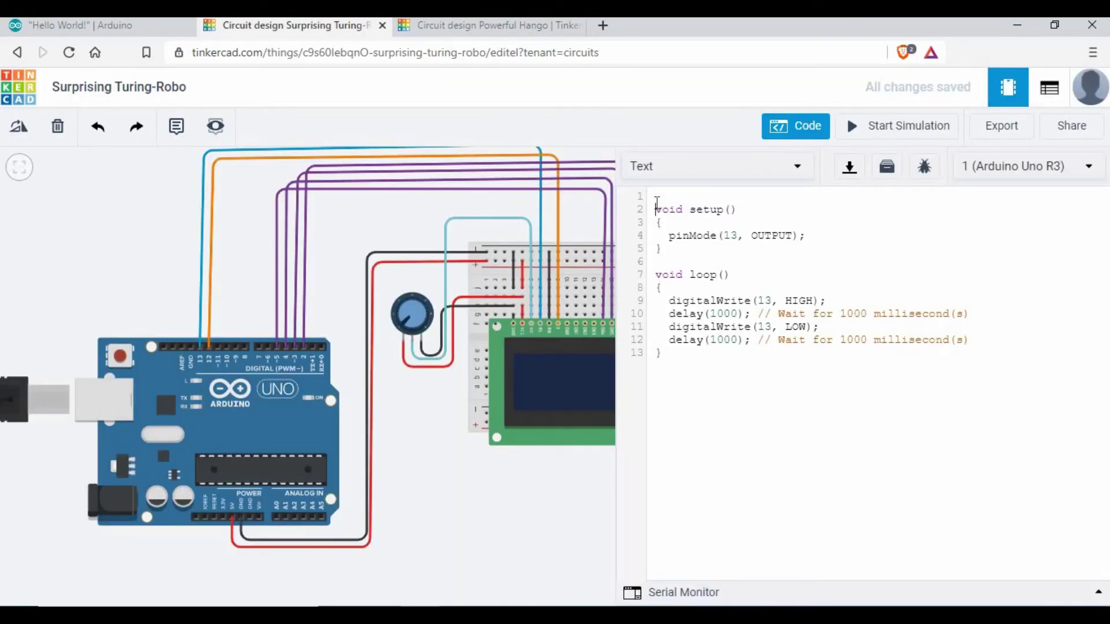
click(662, 197)
key(BackSpace)
text(#include<LiquidCrystal.h>)
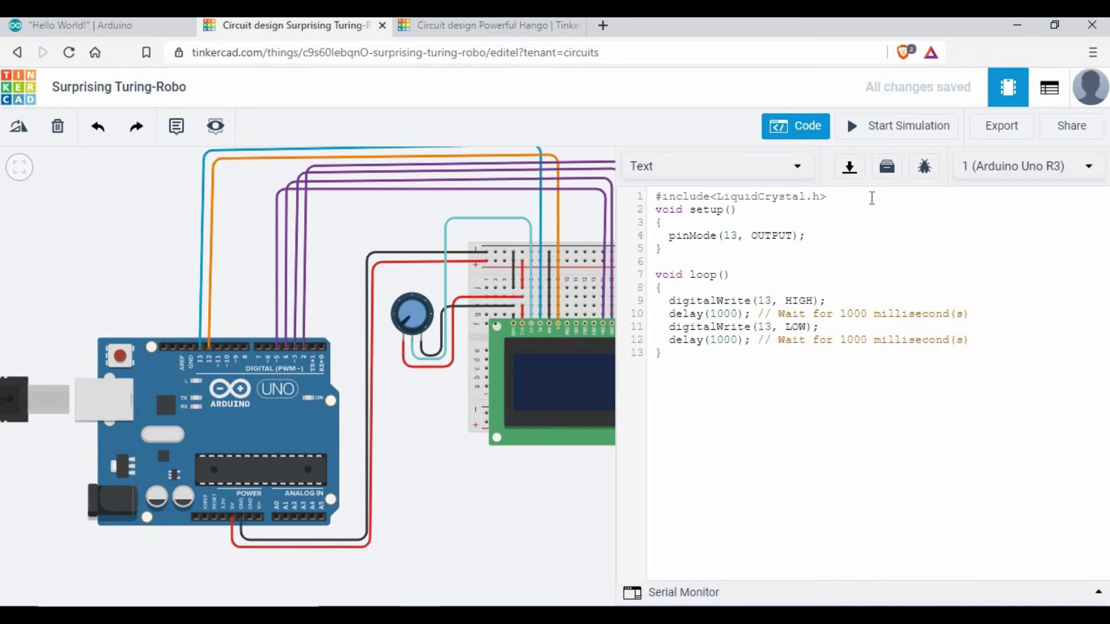
key(Return)
text(LiquidCrystal lcd(13, 12, 5, 4, 3, 2);)
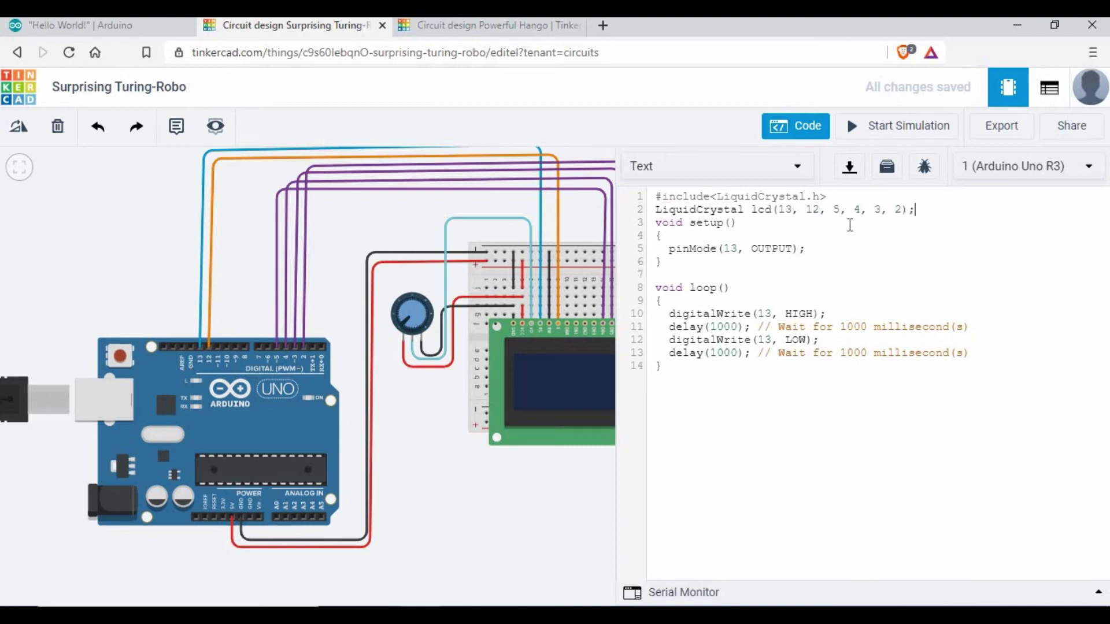
Compare the pin numbers in the lcd declaration with the LCD wires on the Arduino's digital pins.
double_click(787, 211)
double_click(813, 211)
scroll(532, 495, up, 2)
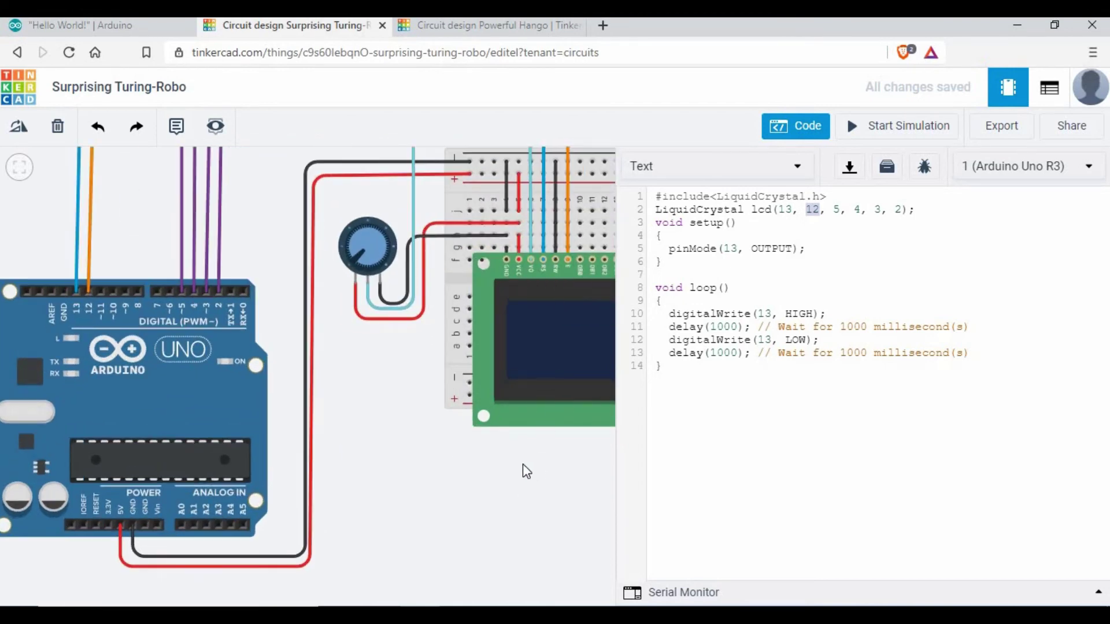
scroll(522, 468, down, 2)
drag(826, 210, 896, 209)
double_click(785, 209)
double_click(813, 209)
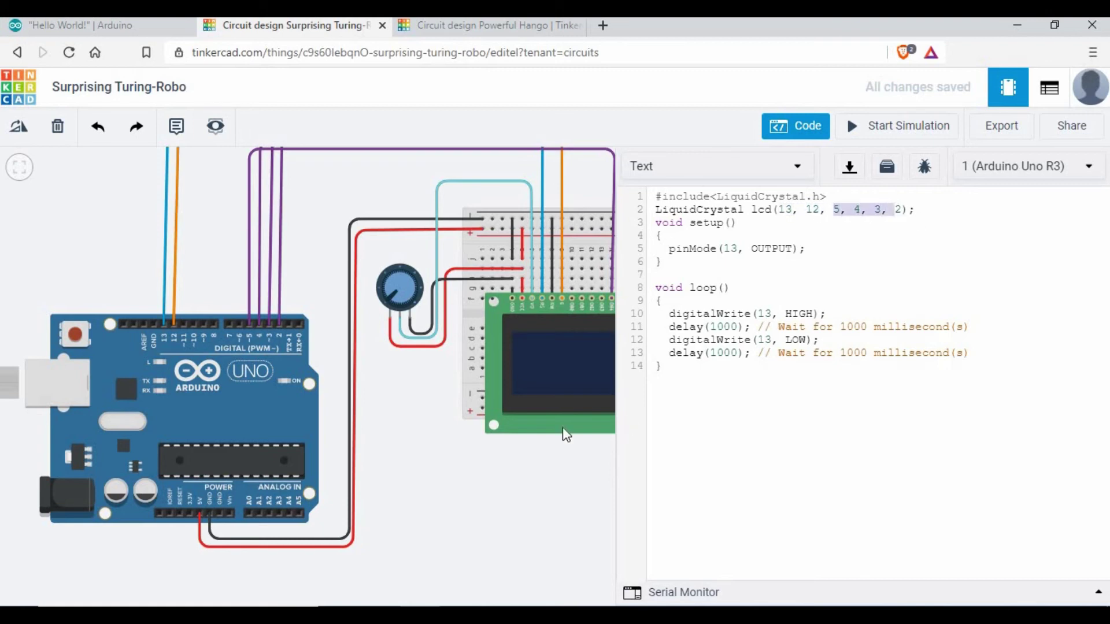
Examine the LCD's pin wiring on the breadboard and the two LiquidCrystal lines at the start of the code.
scroll(507, 313, up, 1)
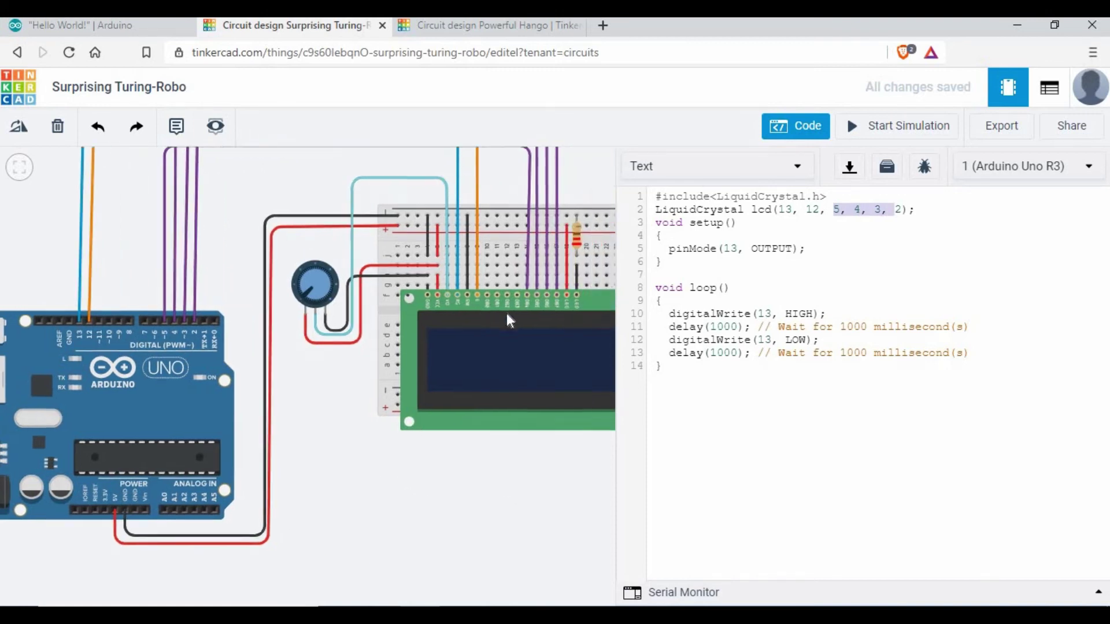
scroll(523, 309, up, 1)
scroll(525, 307, up, 2)
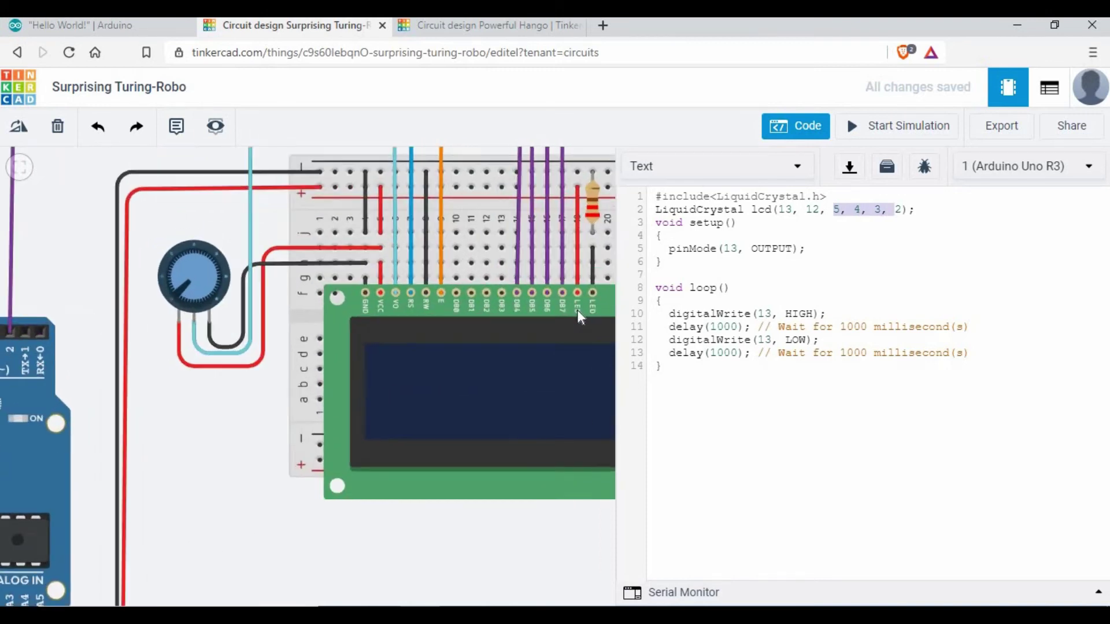
scroll(546, 373, down, 4)
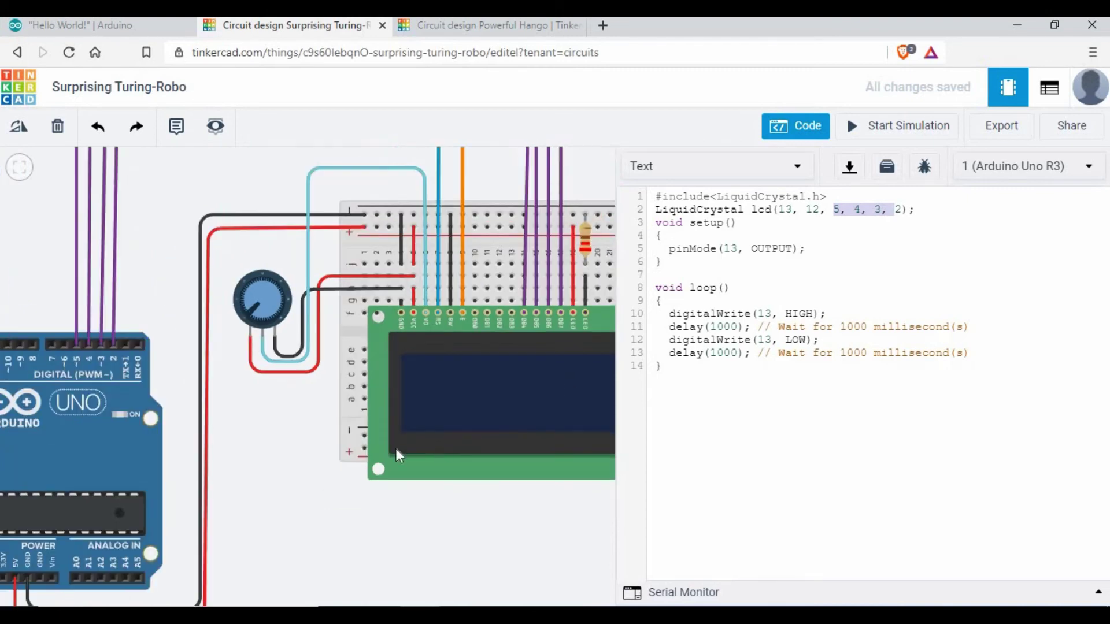
drag(301, 383, 389, 379)
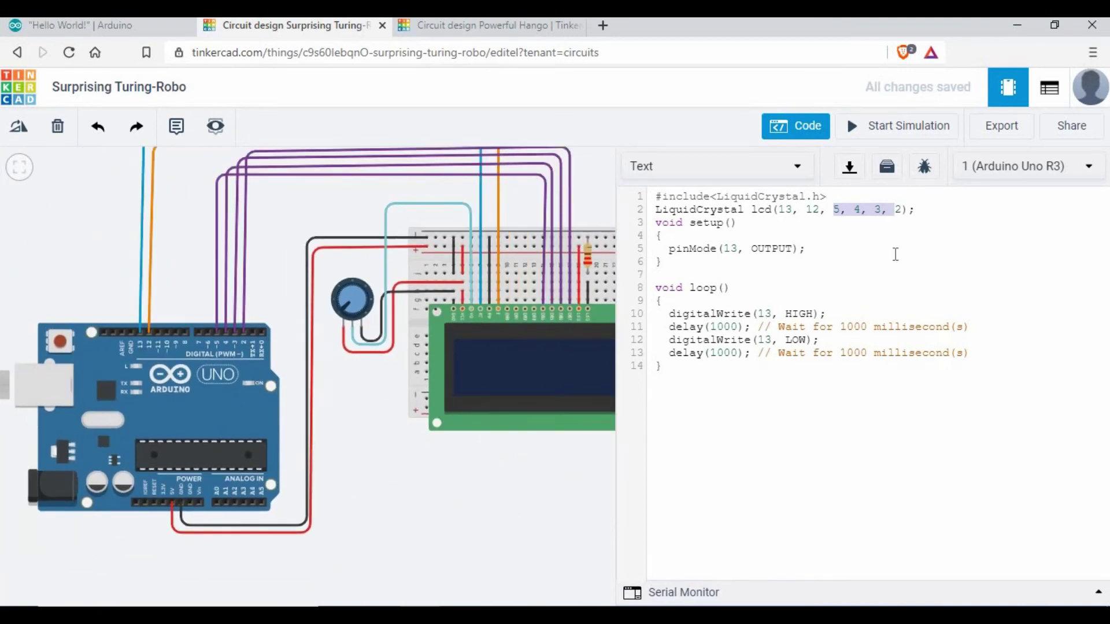
click(957, 209)
shift+click(657, 198)
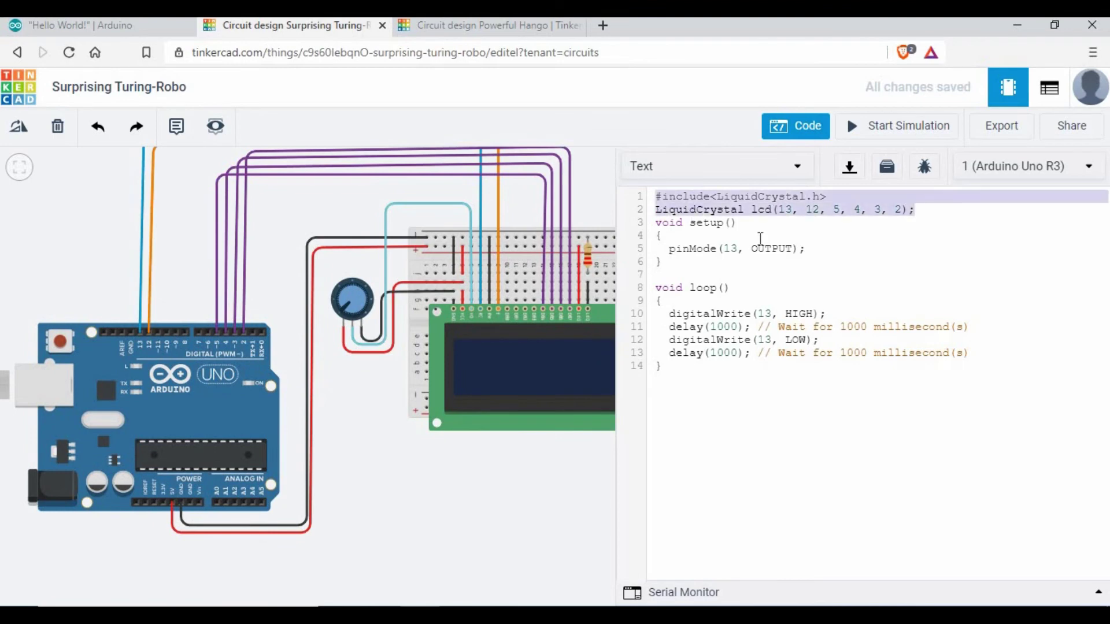
click(817, 236)
click(933, 207)
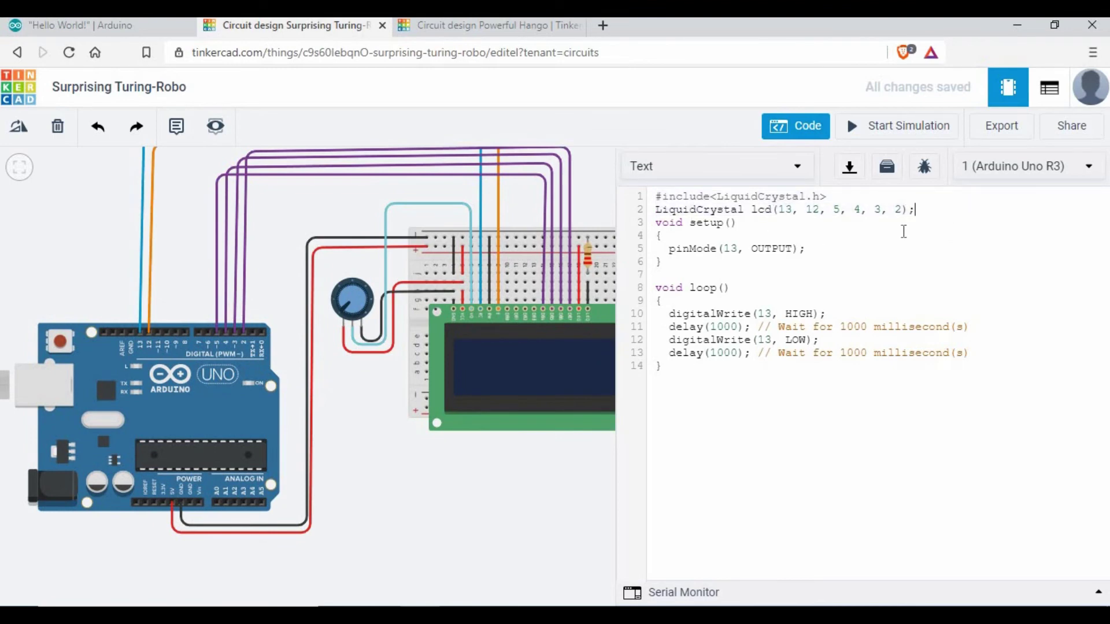
Replace the pinMode line in setup() with "lcd.begin(16, 2);".
click(811, 247)
drag(806, 248, 671, 249)
text(lcd.begin(16, 2);)
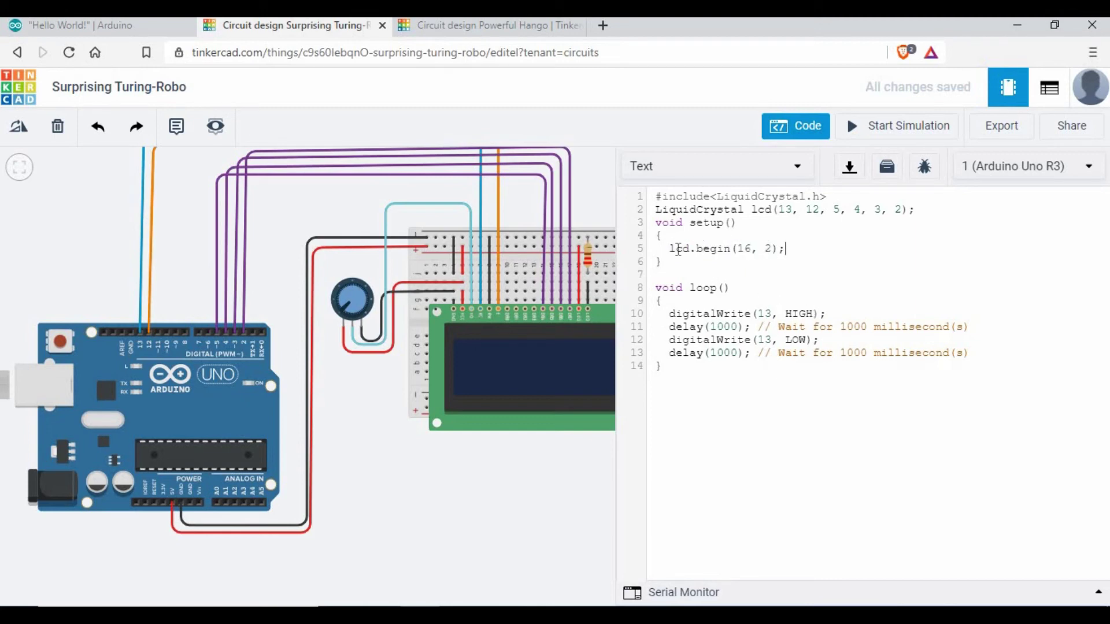
click(752, 249)
drag(785, 249, 655, 249)
key(ctrl+c)
click(766, 272)
click(795, 253)
Delete the four digitalWrite and delay lines inside loop(), leaving blank lines between its braces.
double_click(716, 339)
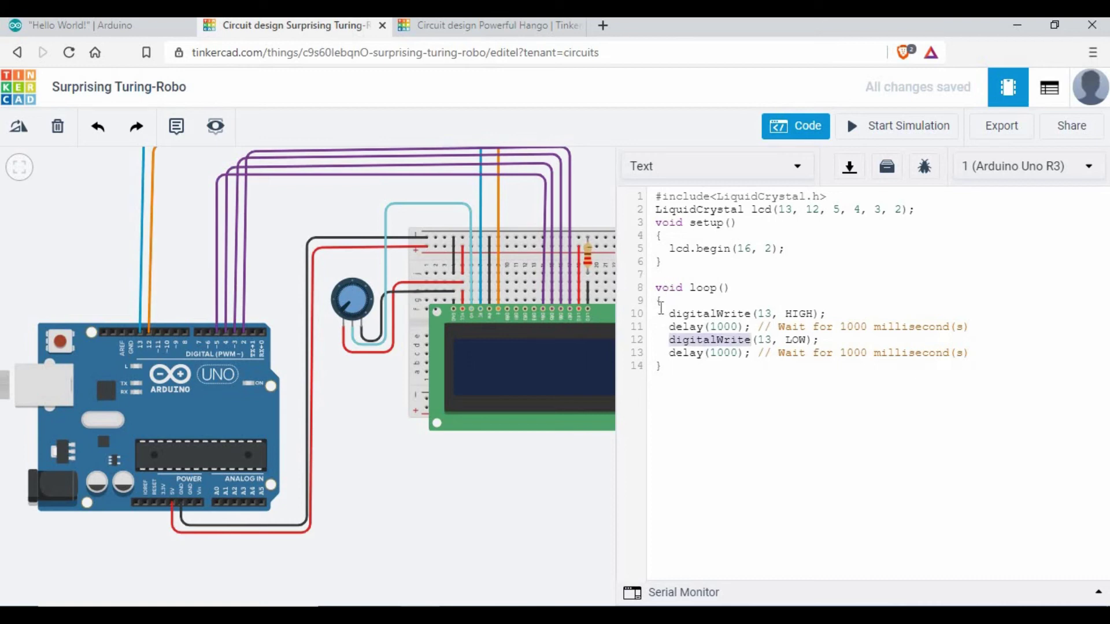
click(666, 313)
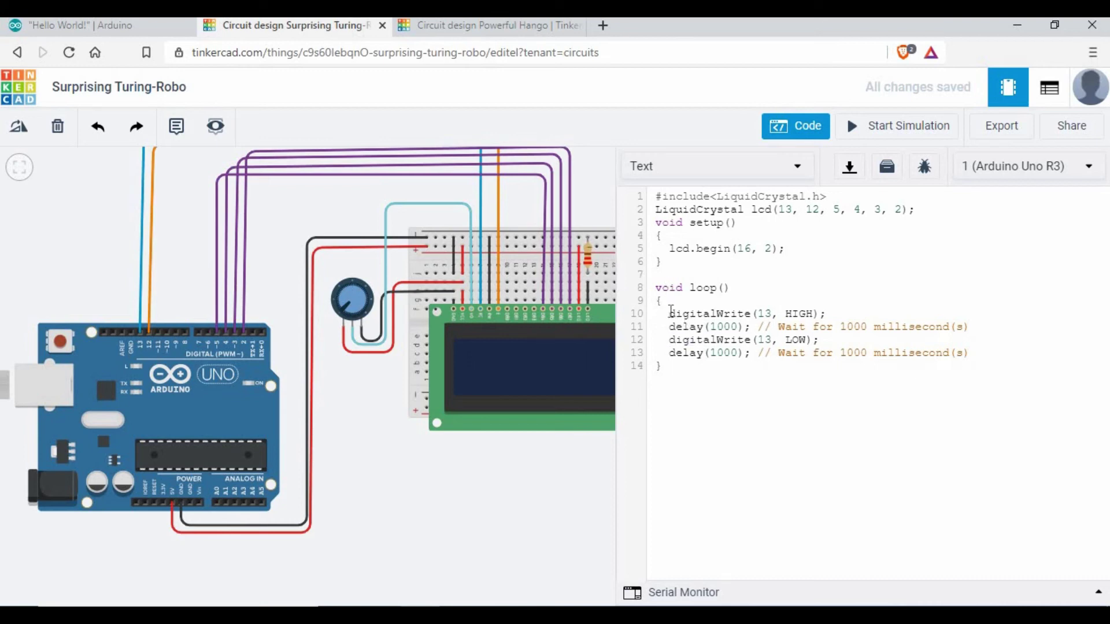
drag(834, 340, 973, 348)
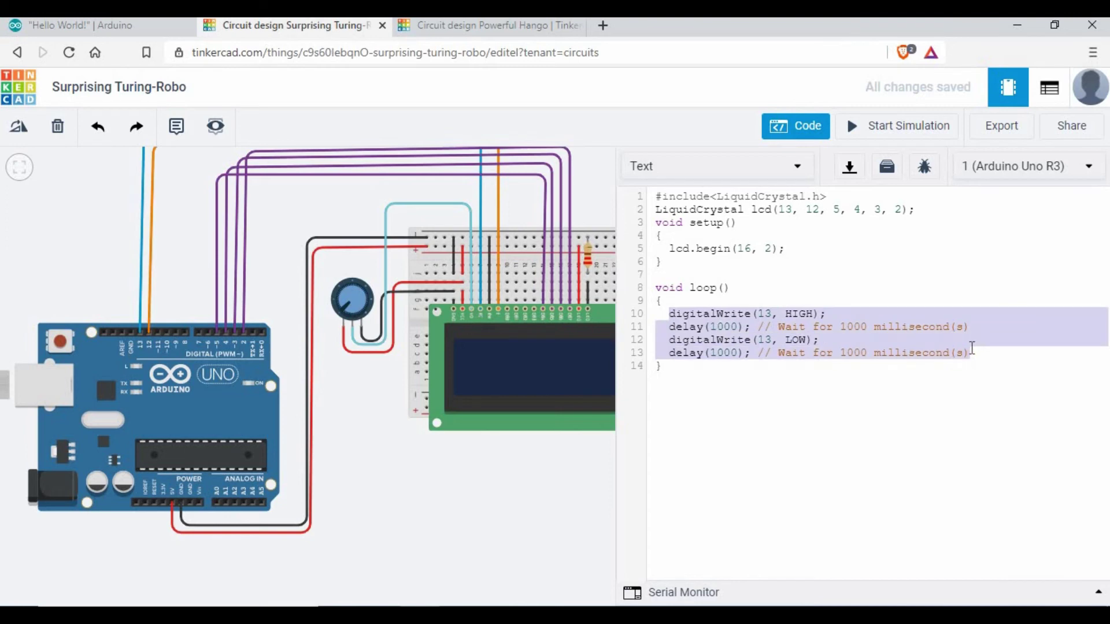
key(BackSpace)
key(Return)
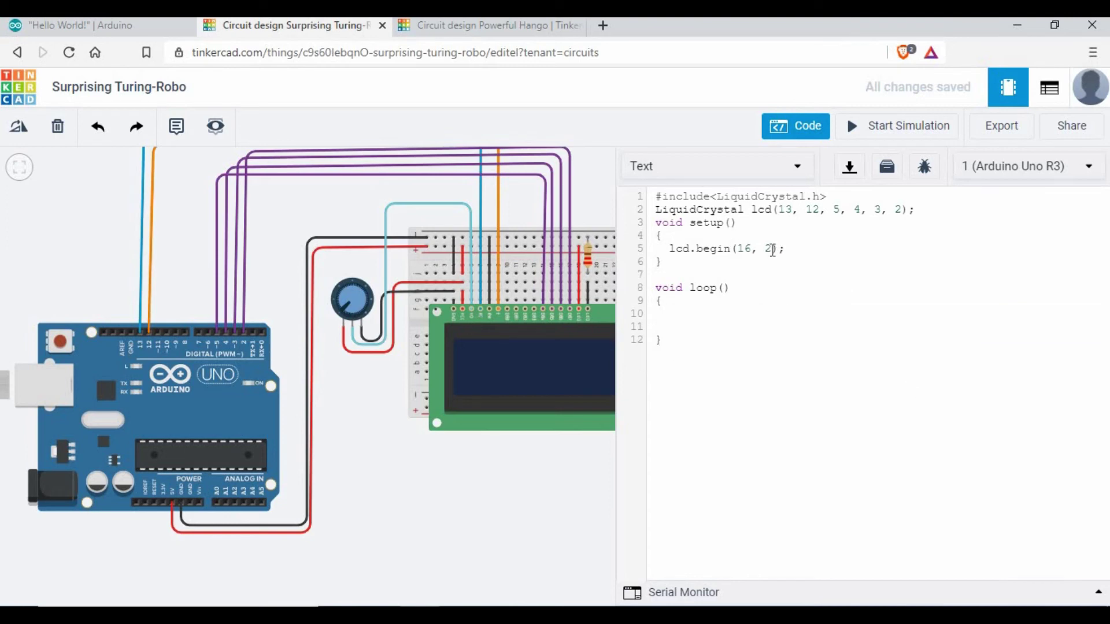
Inside loop(), insert the lines "lcd.setCursor(0,0);" and "lcd.print(" Welcome to ");".
click(689, 325)
text(v)
key(BackSpace)
key(ctrl+v)
key(shift+Home)
key(BackSpace)
text(lcd.setCursor(0,0);   lcd.print("   Welcome to ");)
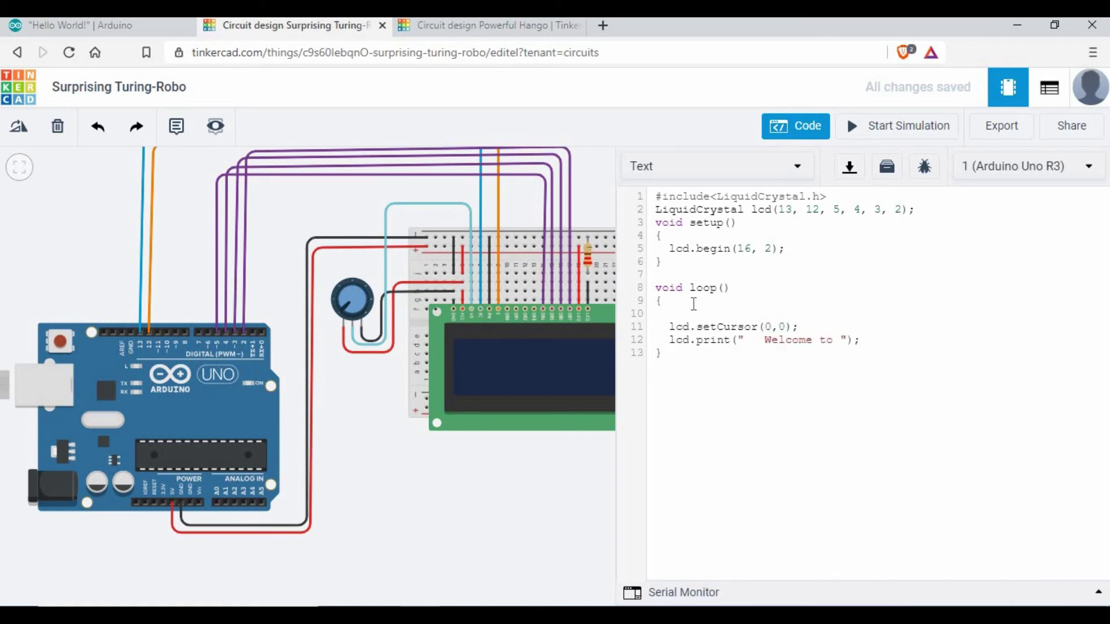
drag(812, 326, 669, 326)
click(769, 326)
drag(668, 339, 867, 339)
click(747, 354)
click(765, 341)
key(BackSpace)
key(BackSpace)
key(BackSpace)
Duplicate the setCursor and print lines directly below themselves and set the copied cursor position to (0,1).
click(880, 340)
key(Return)
drag(879, 340, 669, 327)
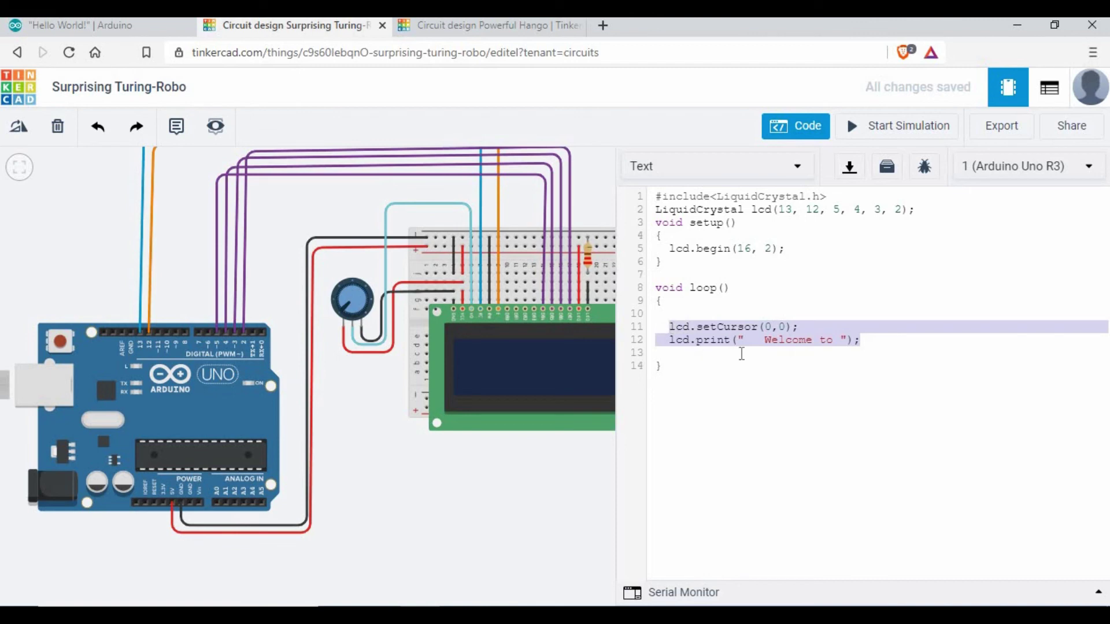
key(ctrl+c)
click(876, 340)
key(Return)
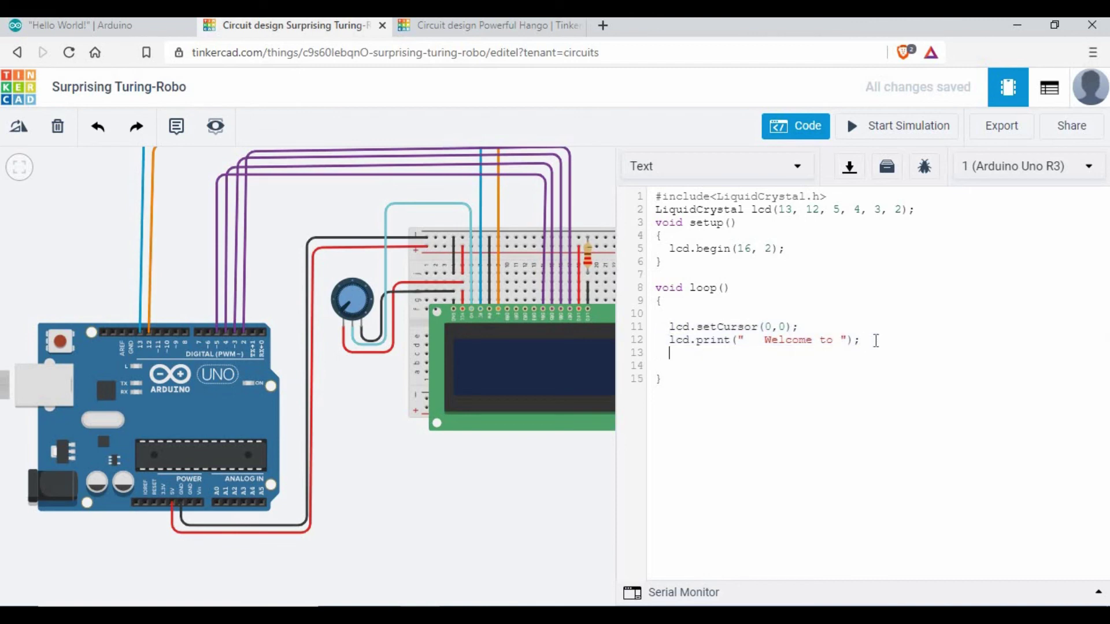
key(ctrl+v)
click(785, 353)
double_click(786, 353)
text(1)
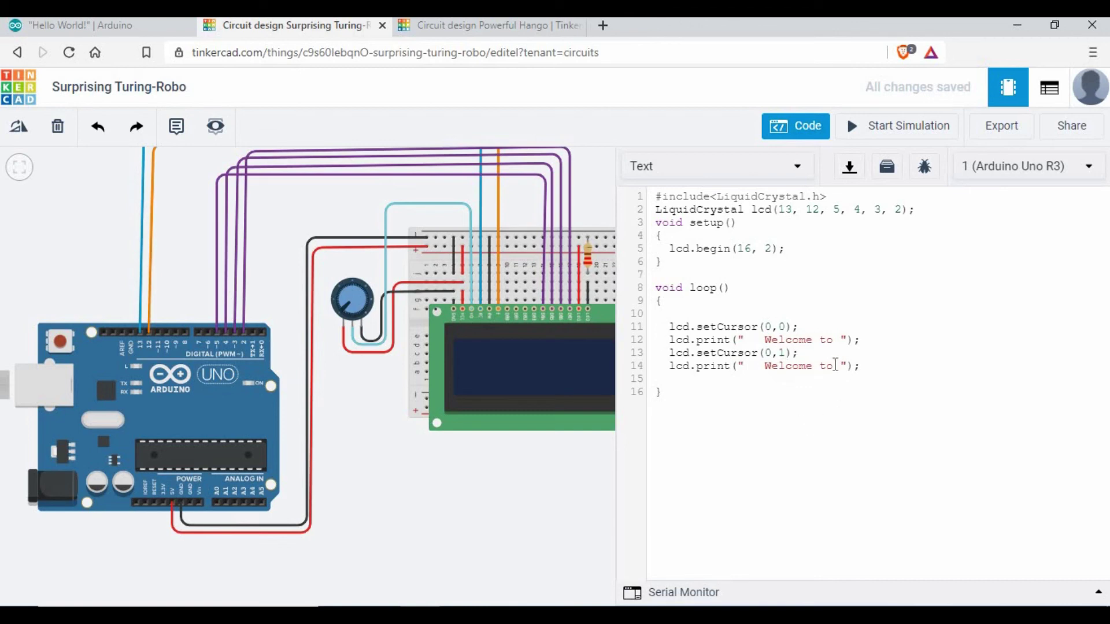
Replace "Welcome to" in the second lcd.print line with "Thetips4you", keeping the spaces around it.
drag(832, 365, 764, 367)
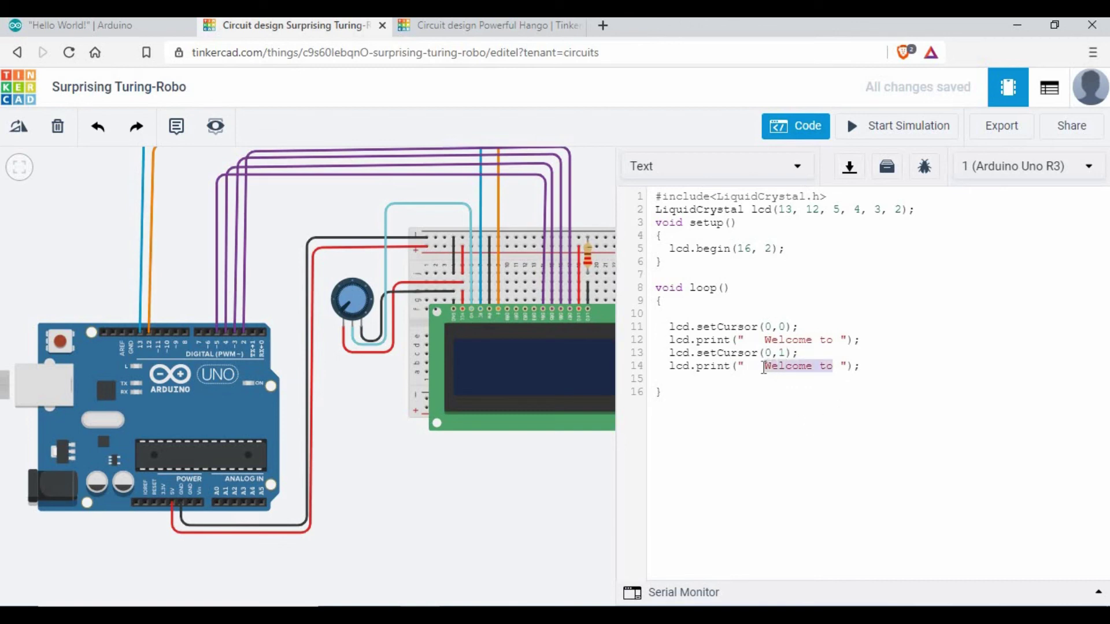
text(Th)
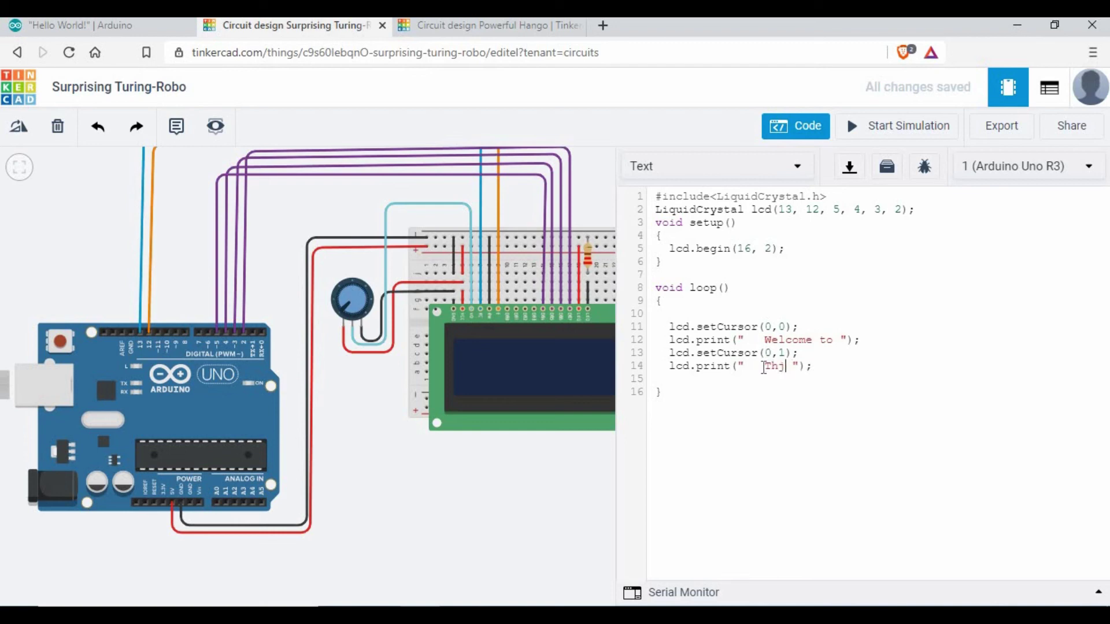
text(etips4you)
drag(803, 370, 659, 315)
click(789, 340)
shift+click(840, 340)
click(884, 366)
shift+click(757, 366)
click(761, 378)
Start the simulation and turn the potentiometer's knob to adjust the LCD contrast until the text is readable.
click(887, 137)
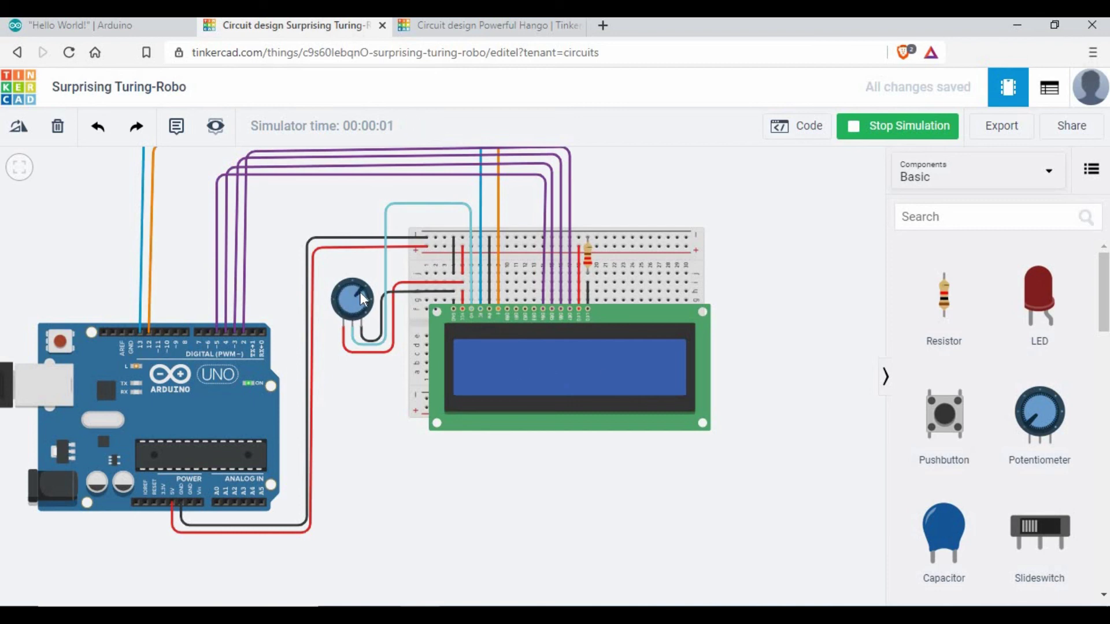
drag(361, 300, 543, 354)
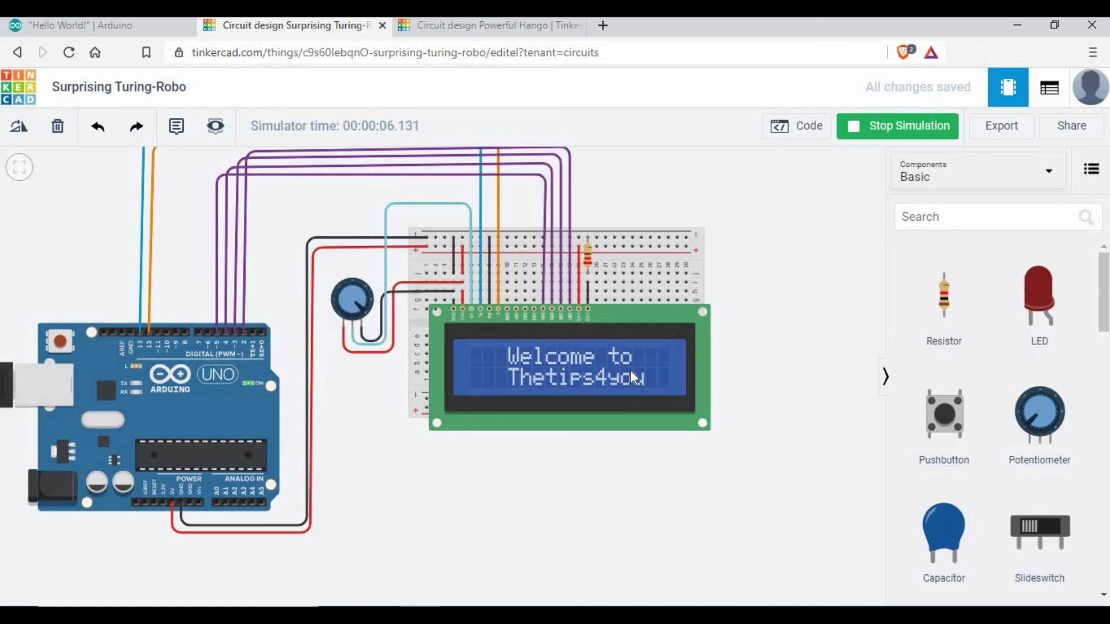
scroll(751, 390, down, 1)
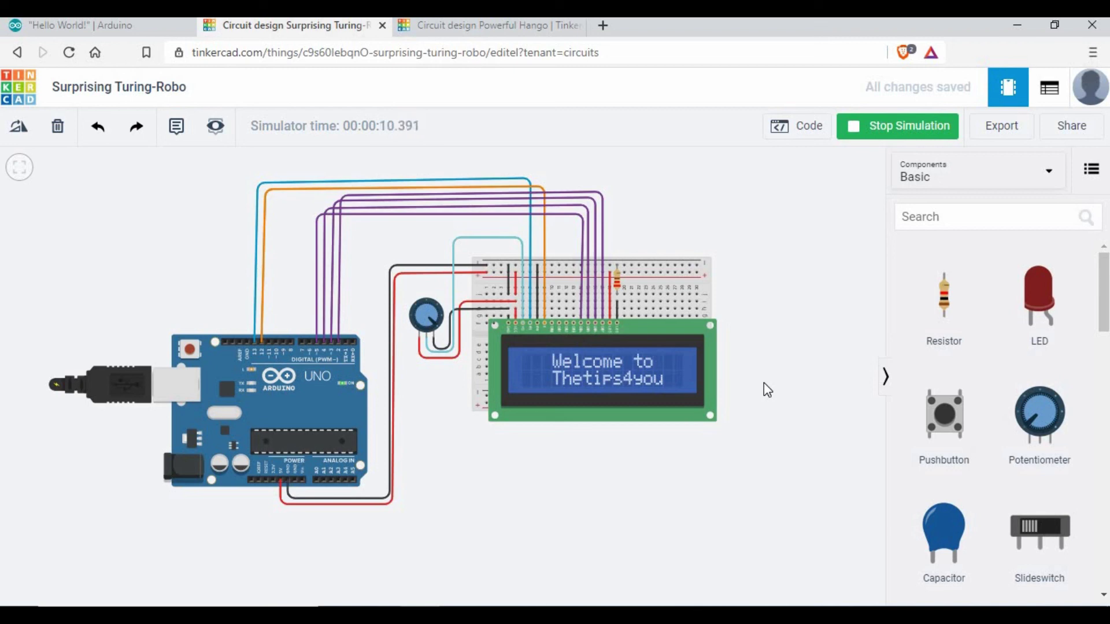
Reopen the code during the simulation and review the lcd declaration, setup() and the loop() print lines.
click(790, 136)
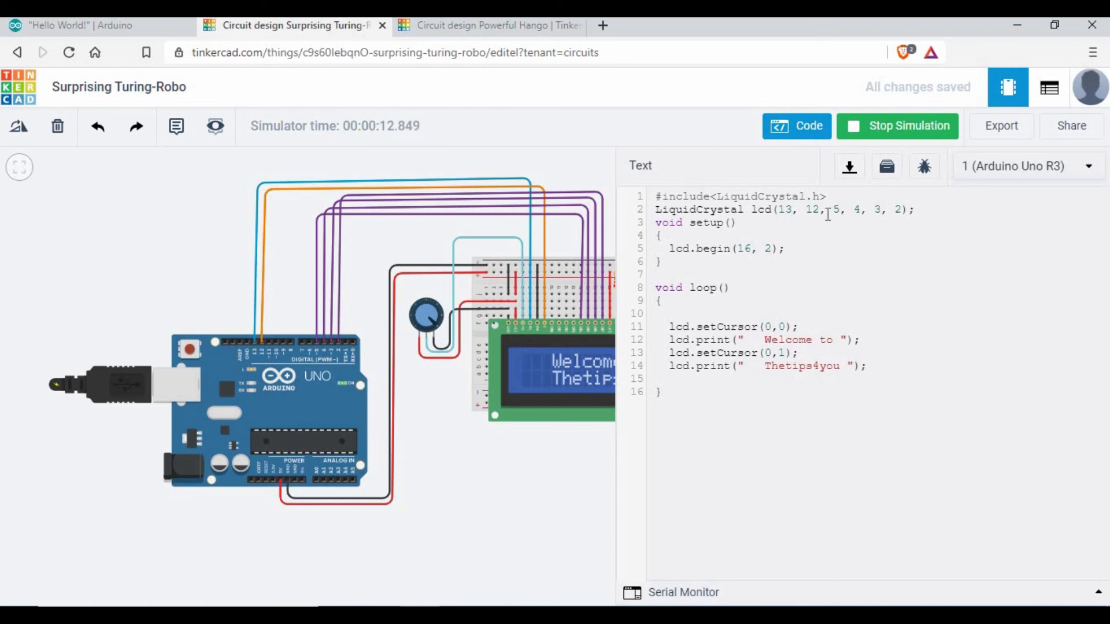
drag(929, 206, 673, 206)
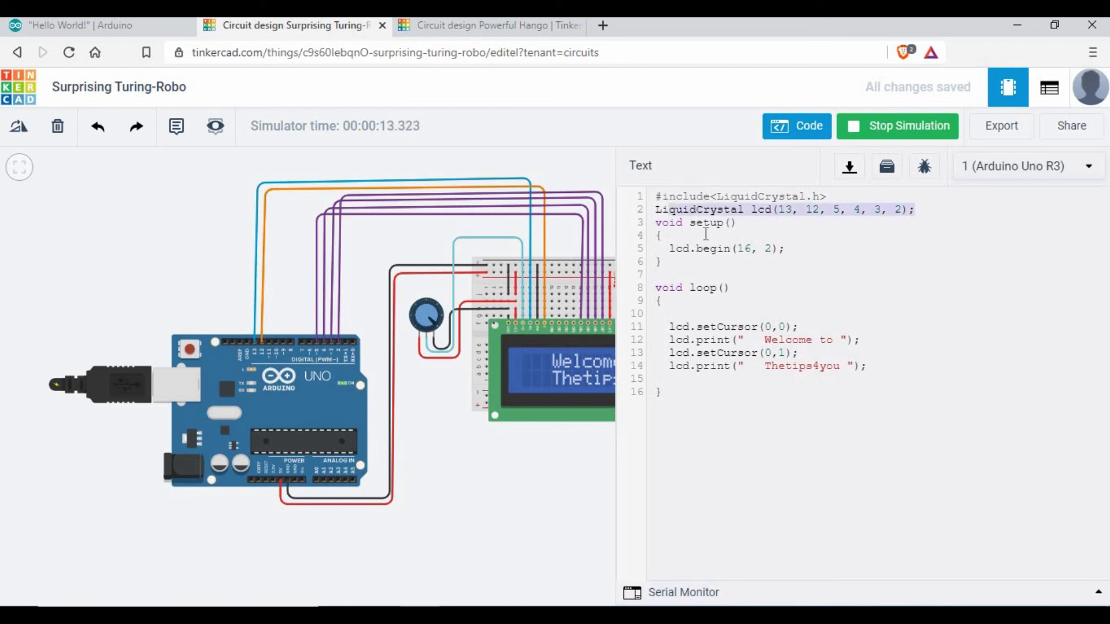
click(853, 260)
click(661, 250)
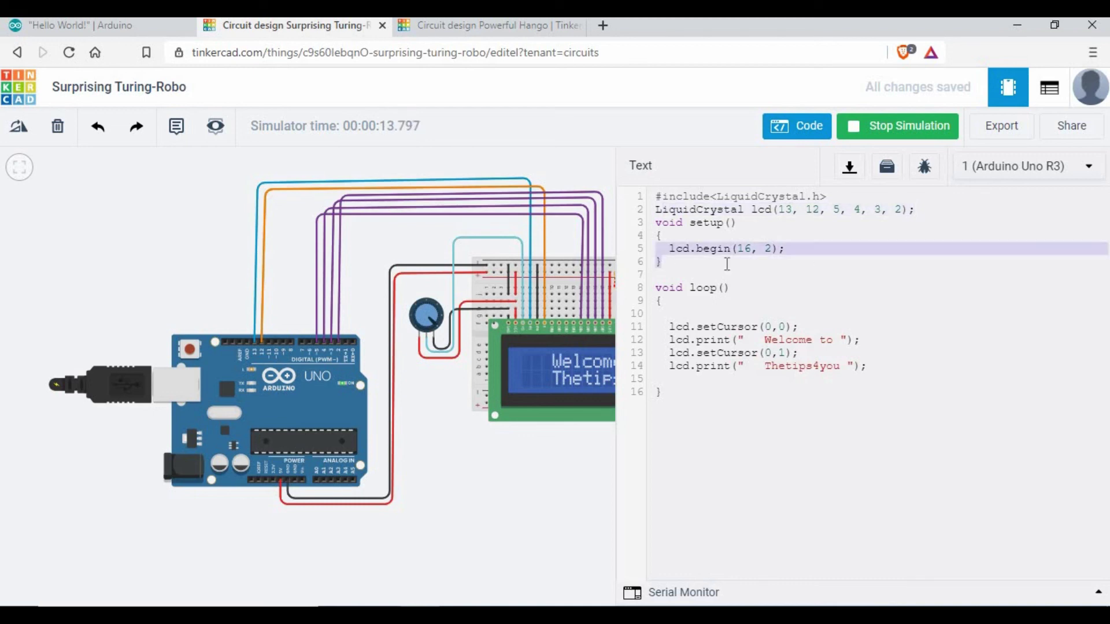
drag(675, 327, 865, 364)
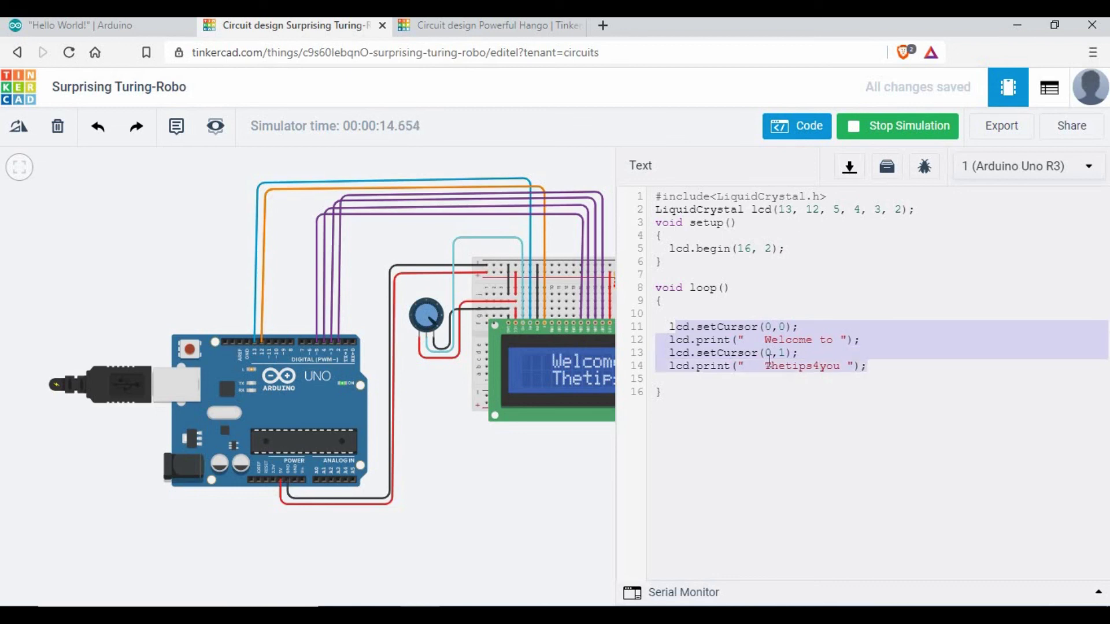
click(766, 366)
click(865, 341)
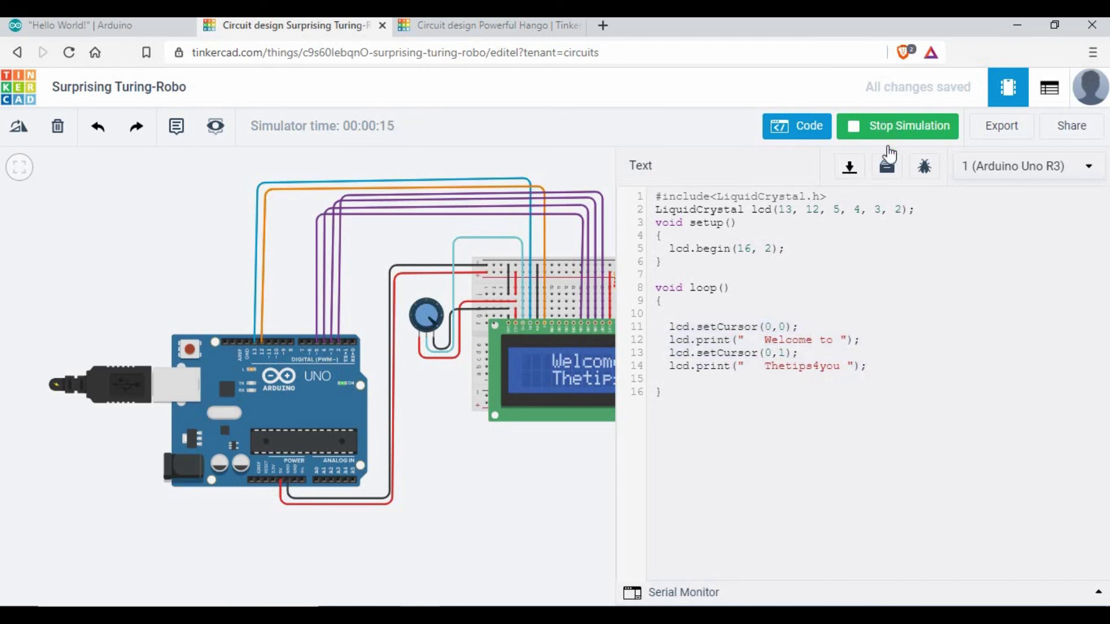